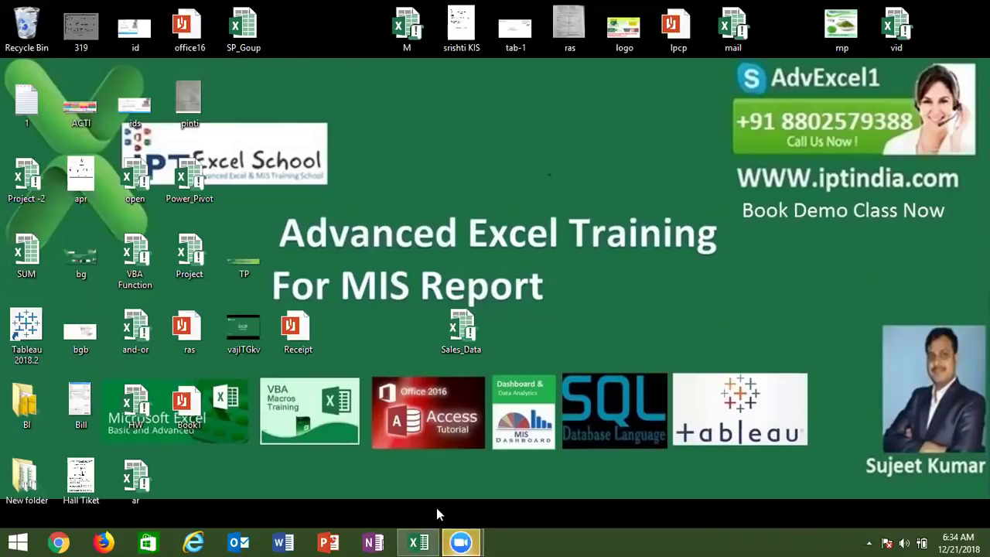
- Restore the L2(1) Excel workbook window from the taskbar
left_click(423, 542)
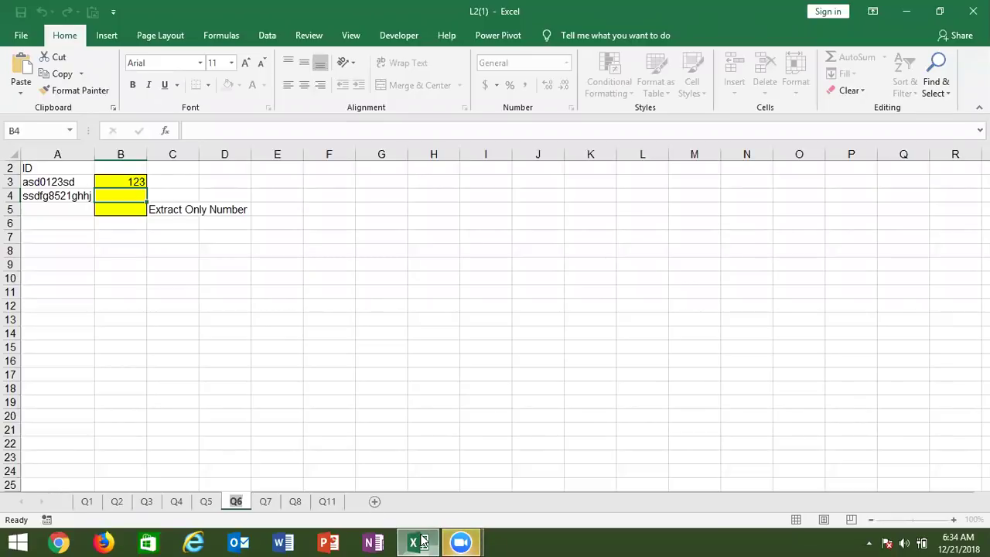
left_click(298, 460)
left_click(264, 503)
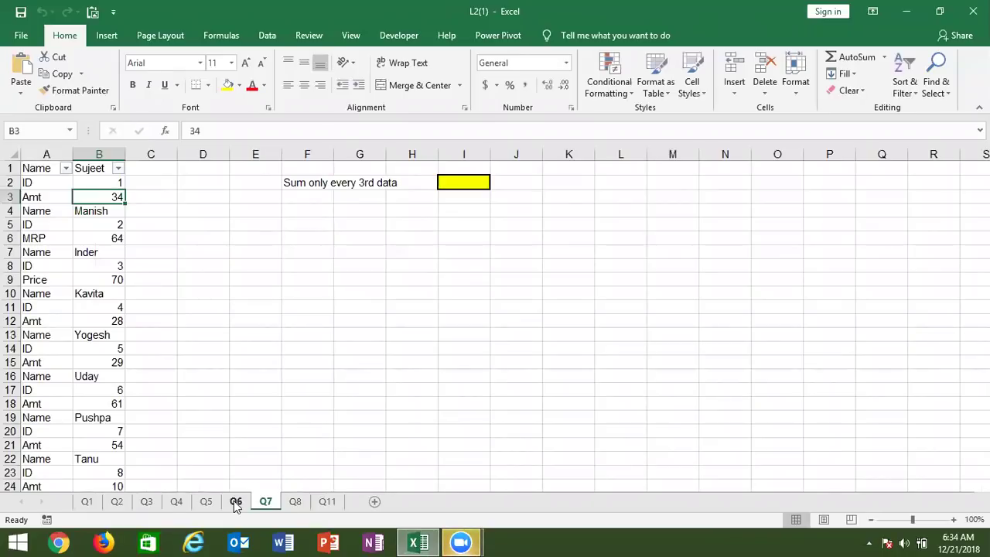
left_click(236, 503)
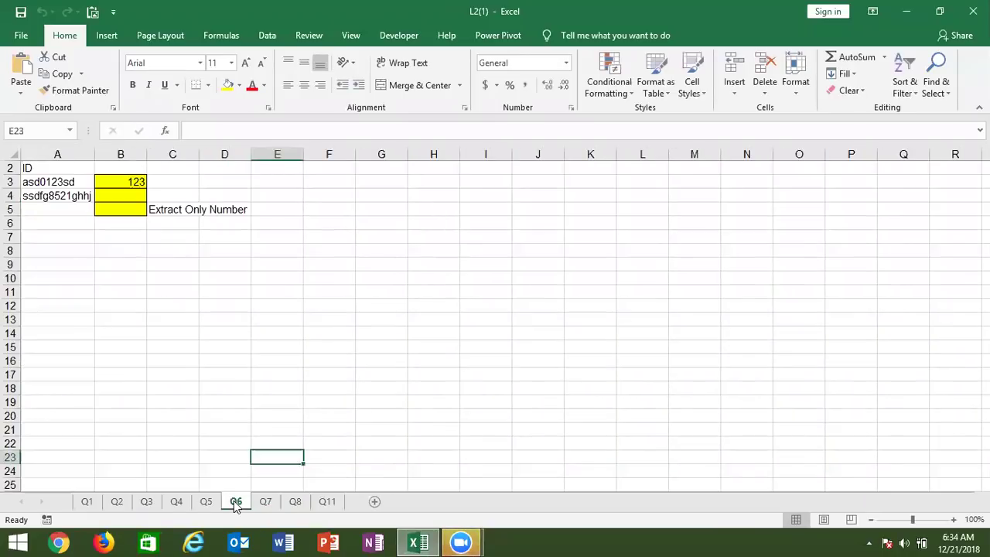
left_click(46, 183)
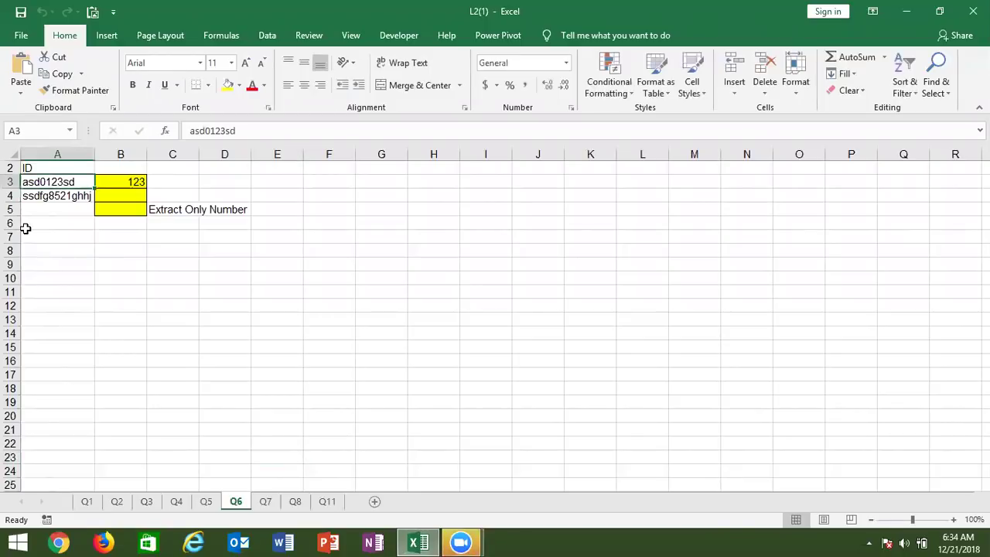
key("Right")
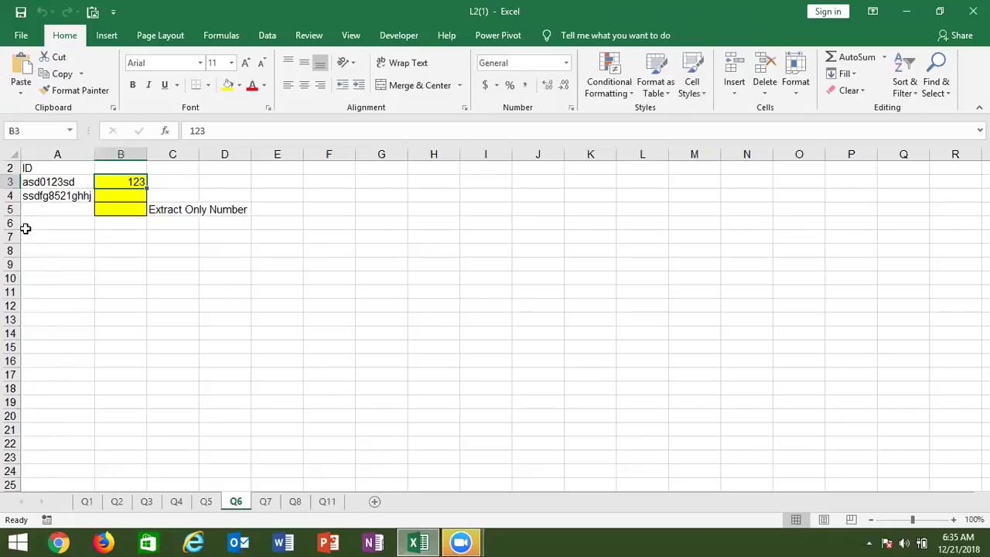
- Enter the sample text Sujeet7685Kumar in cell A9
left_click(69, 260)
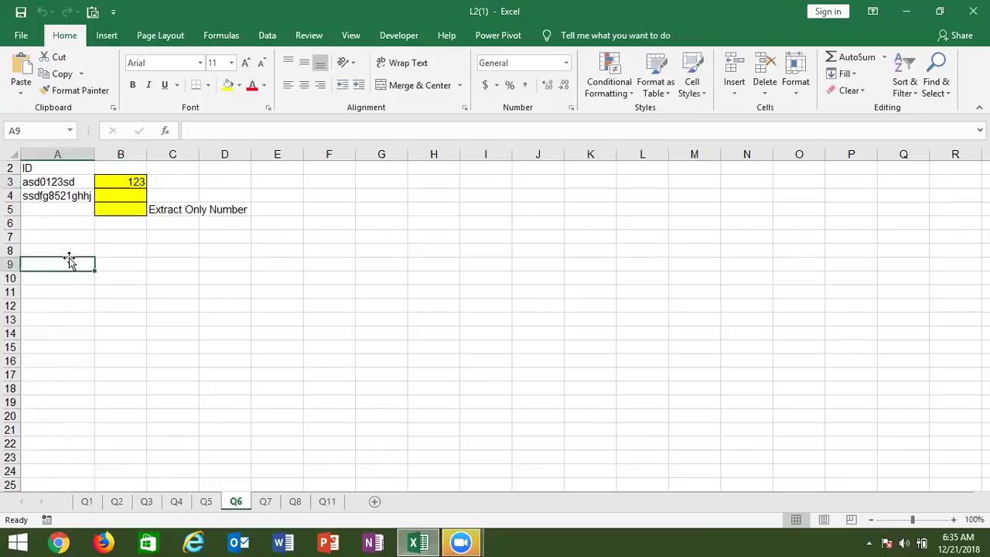
type("Sujeet")
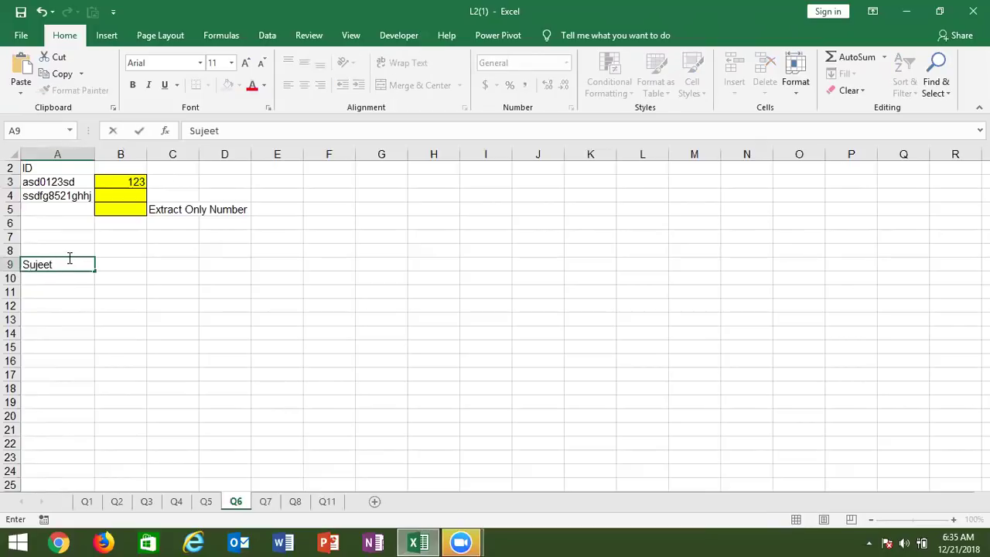
type("7685")
type("Kumar")
key("F2")
left_click(116, 280)
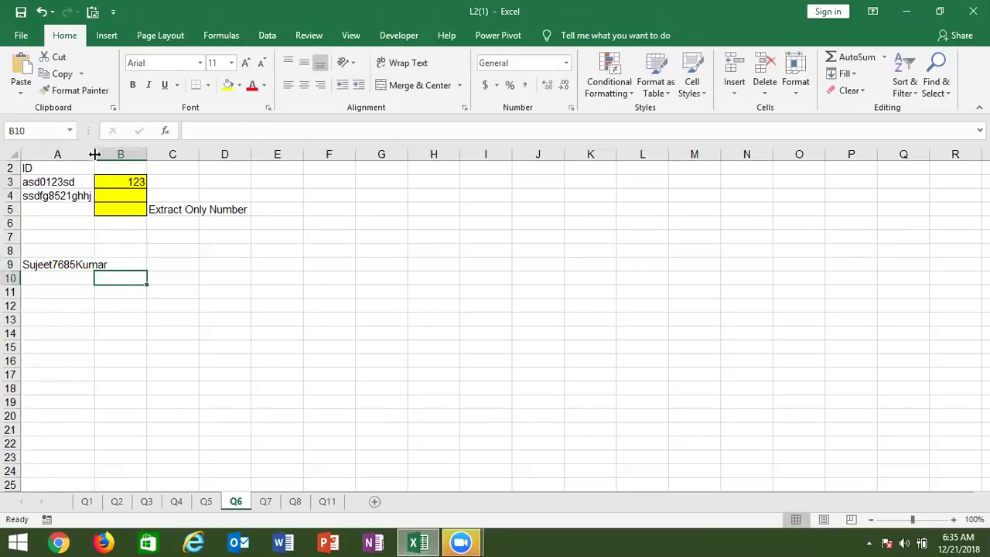
- Widen column A so the full text shows, and move to B10
left_click_drag(94, 147, 110, 194)
left_click(133, 264)
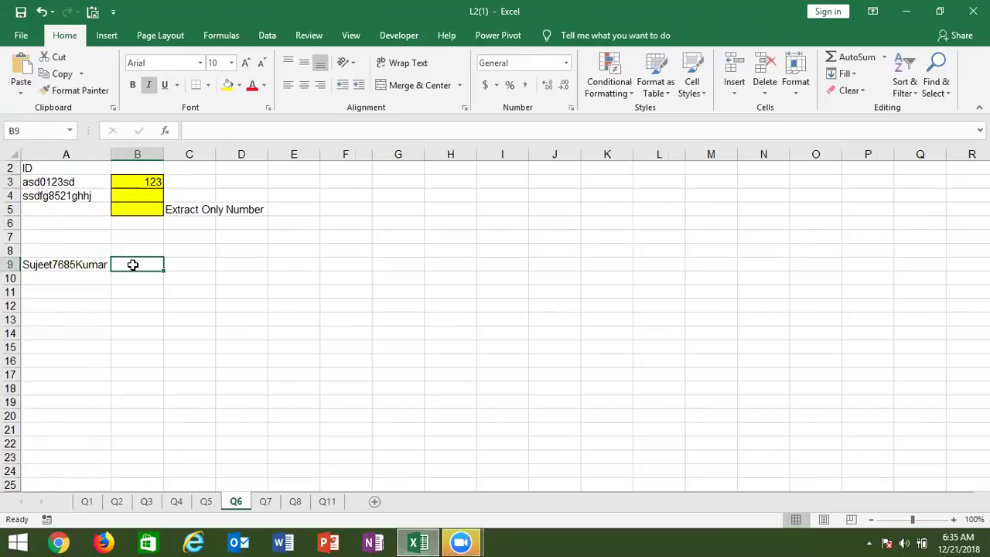
key("Return")
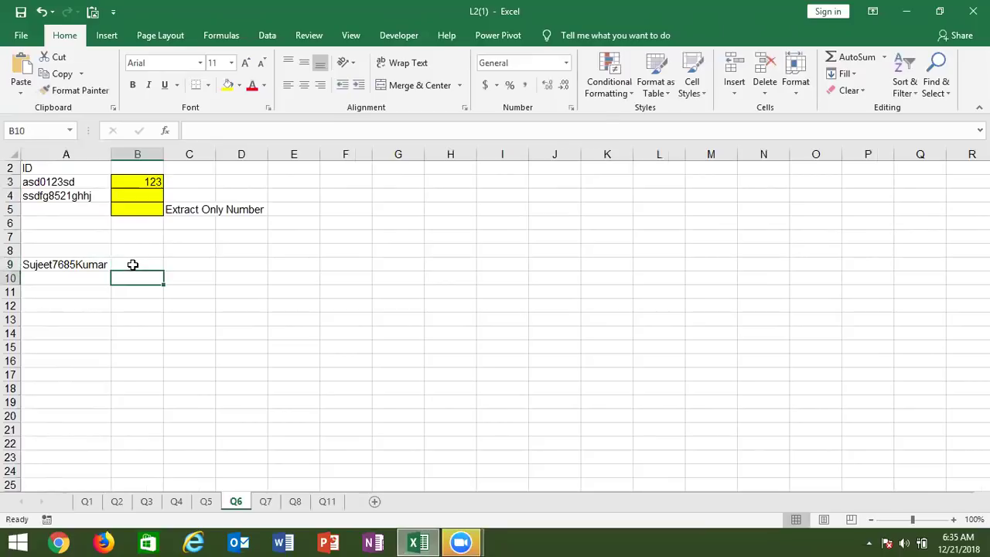
- Enter =MID(A9,COLUMN(1:1),1) in B10
type("=")
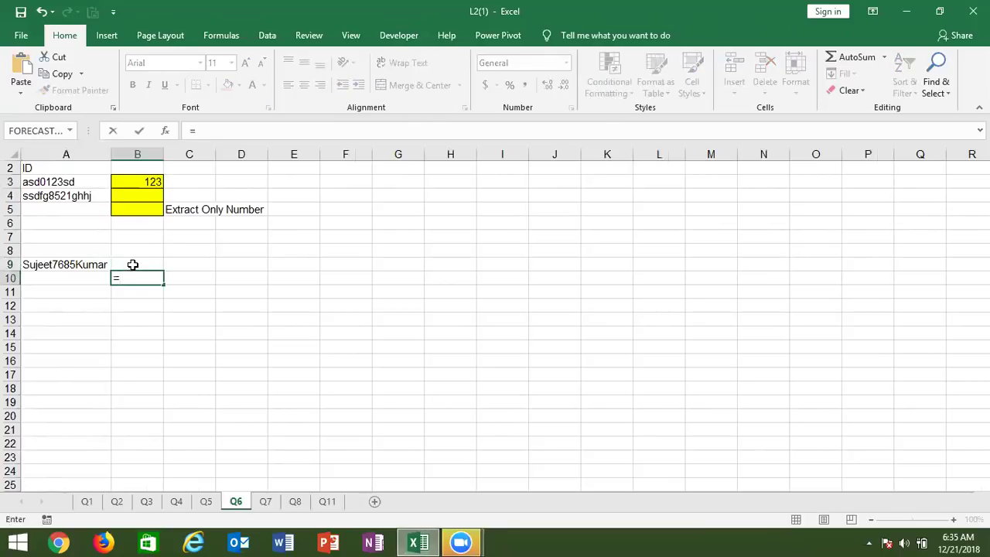
type("mi")
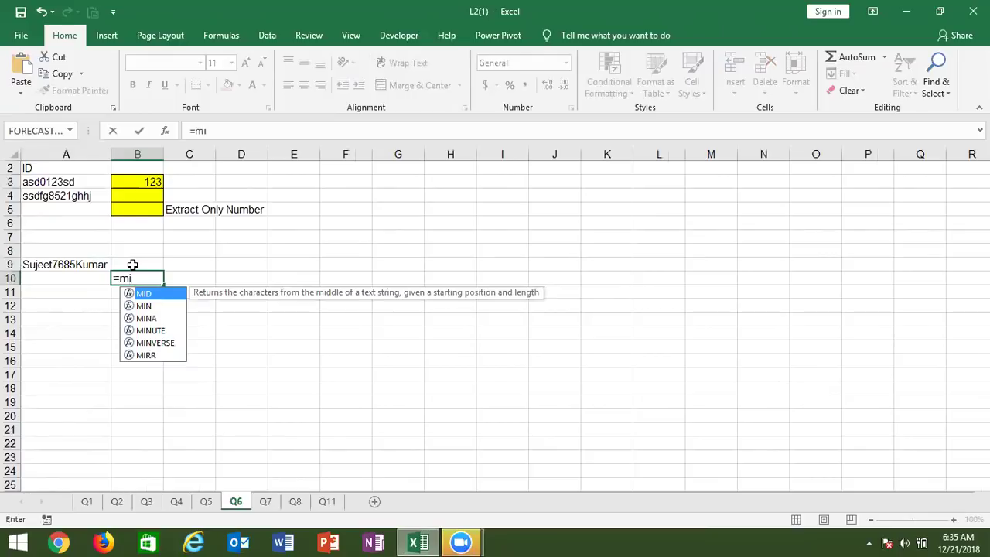
type("d")
key("Tab")
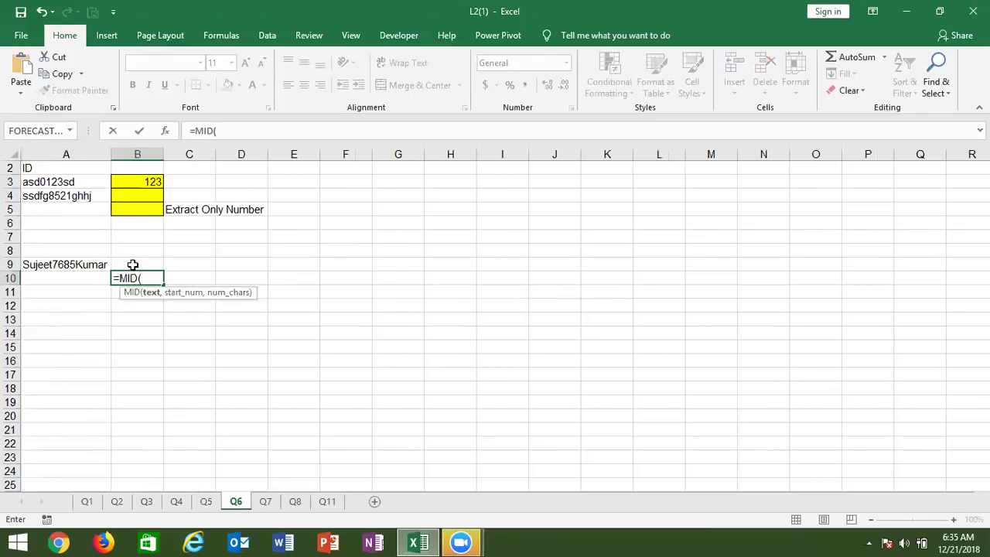
key("Up")
key("Left")
type(",")
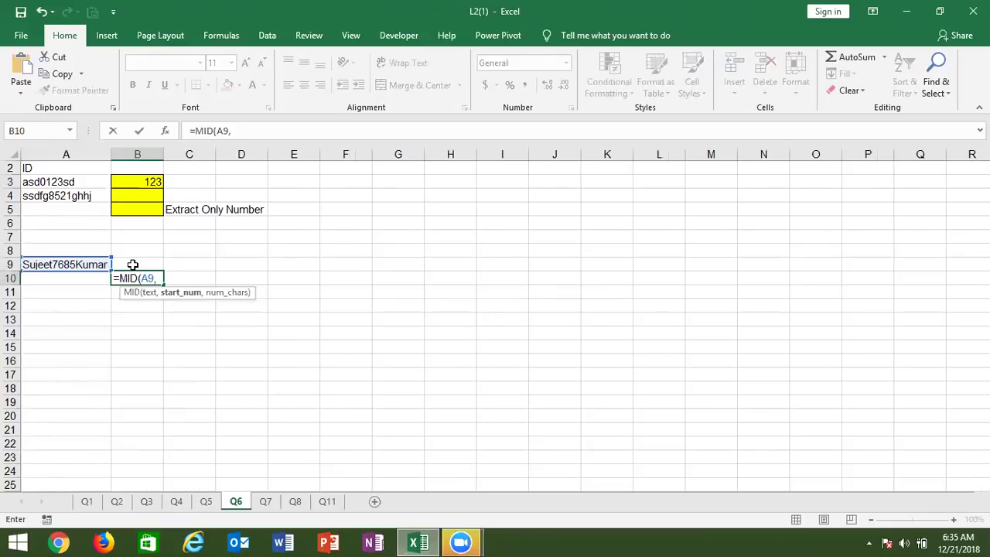
type("col")
key("Tab")
type("1")
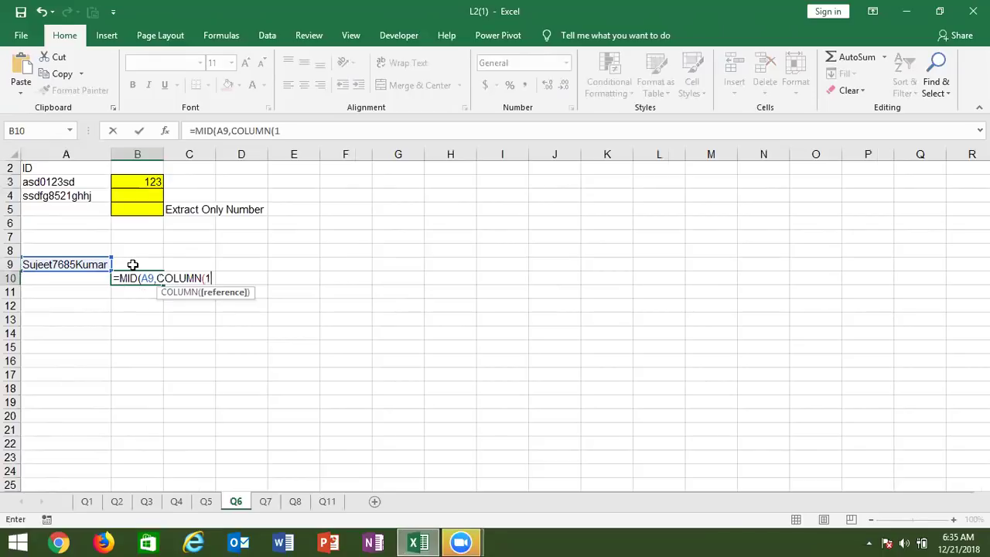
type(":1")
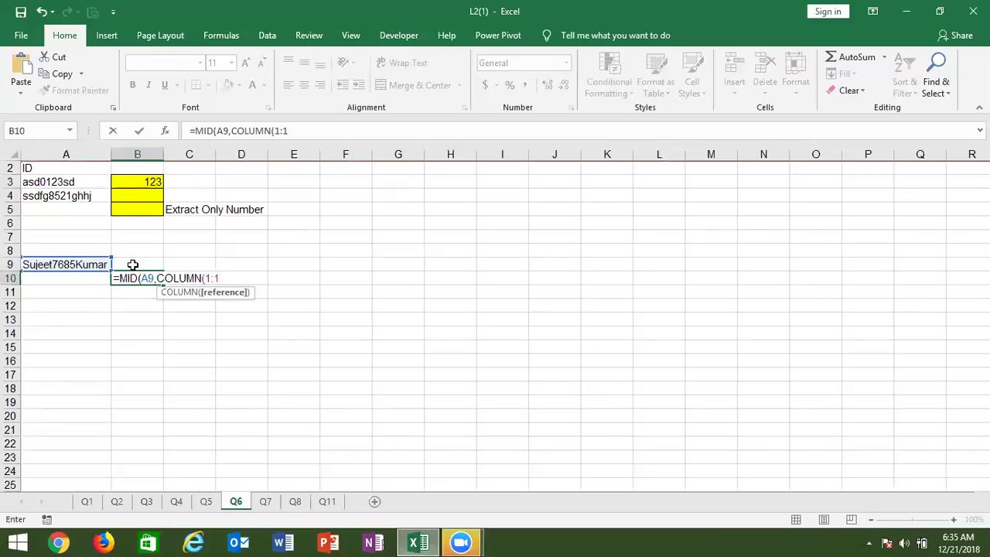
type(")")
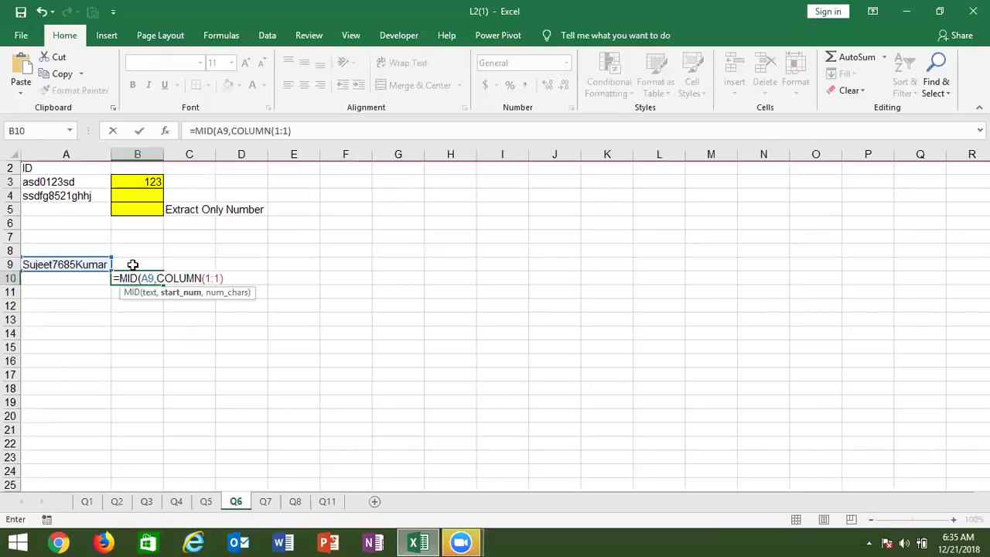
type(",")
type("1")
key("Return")
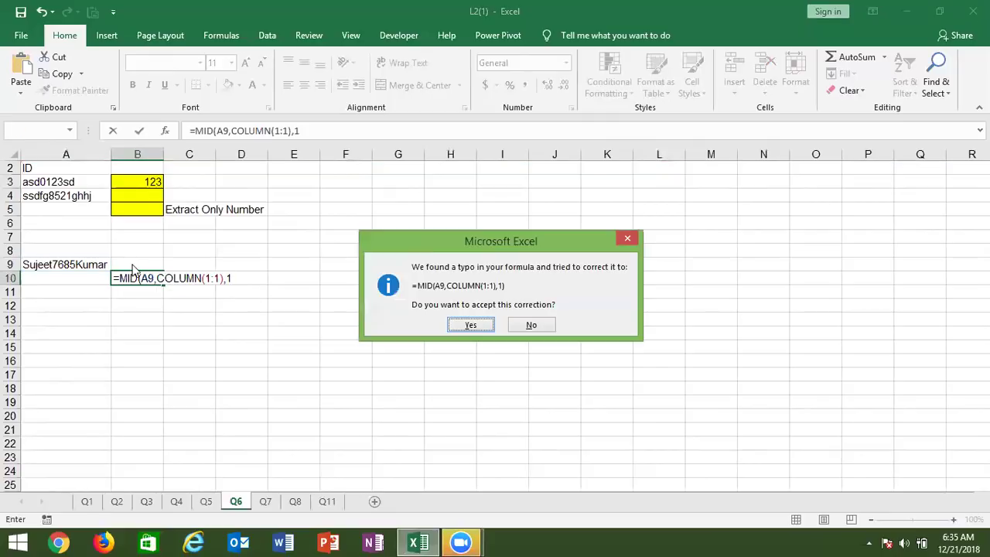
key("Return")
- Enter the MID formula as an array across B10:Q10
key("Up")
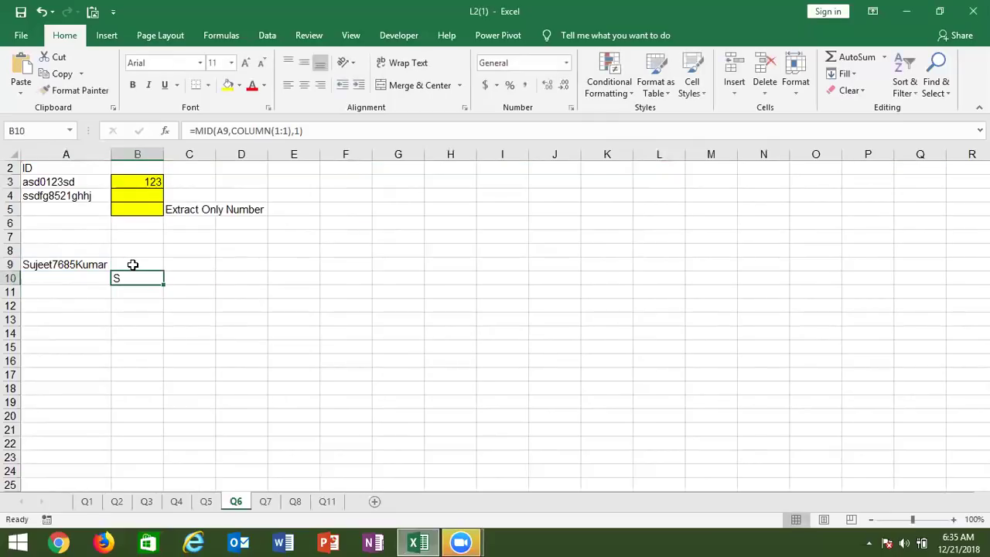
key("shift+Right")
key("shift+Right")
key("shift+Right")
key("shift+Right")
key("shift+Right")
key("shift+Right")
key("shift+Right")
key("shift+Right")
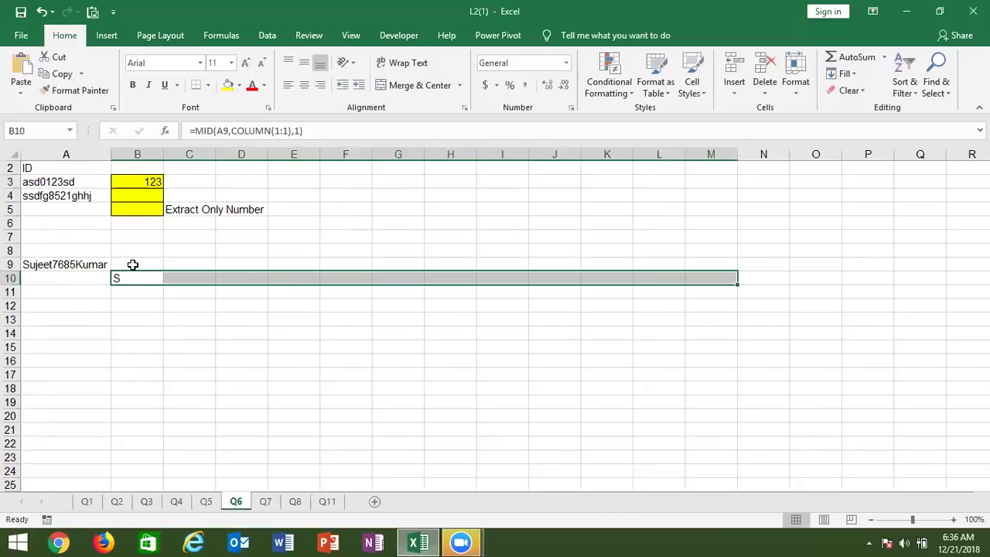
key("F2")
key("ctrl+shift+Return")
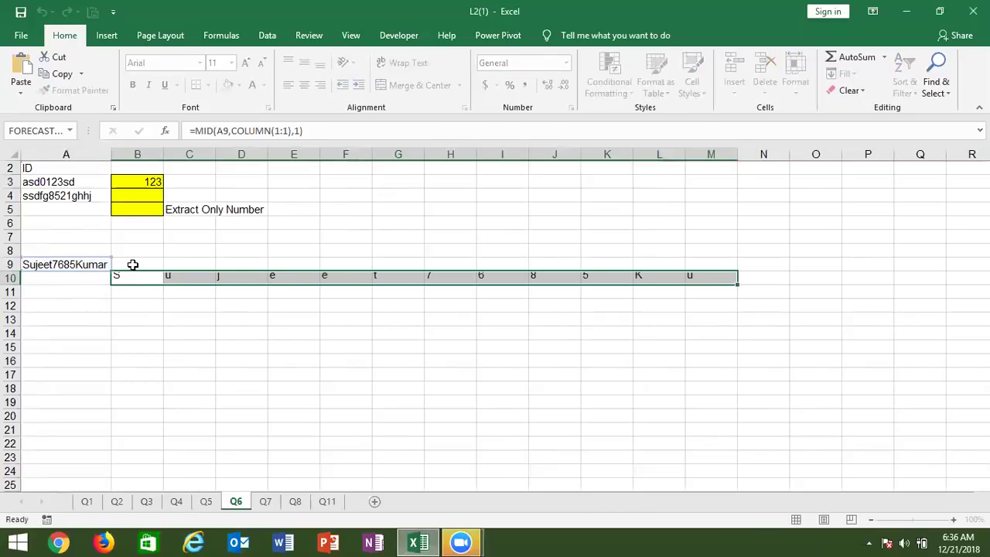
key("shift+Right")
key("shift+Right")
key("shift+Right")
key("shift+Right")
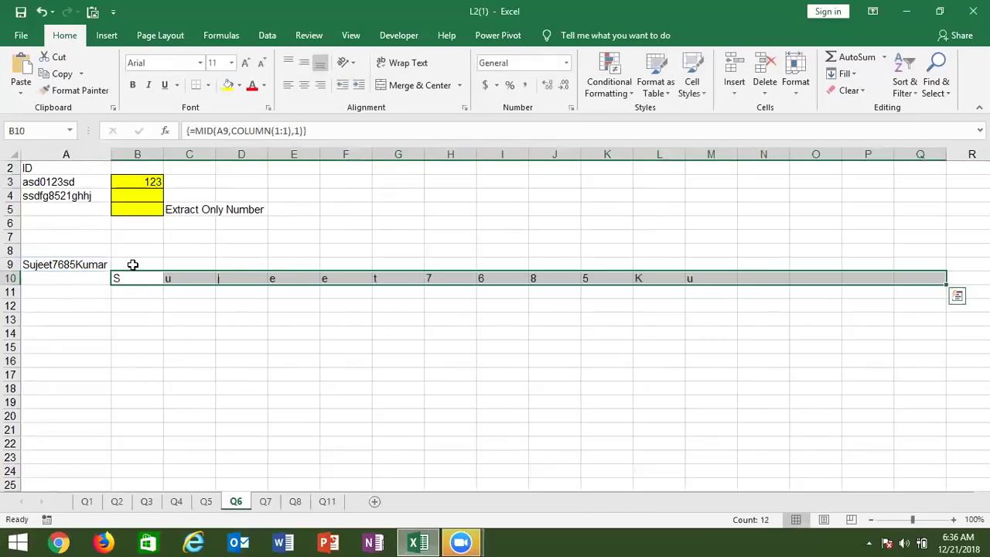
key("F2")
key("ctrl+shift+Return")
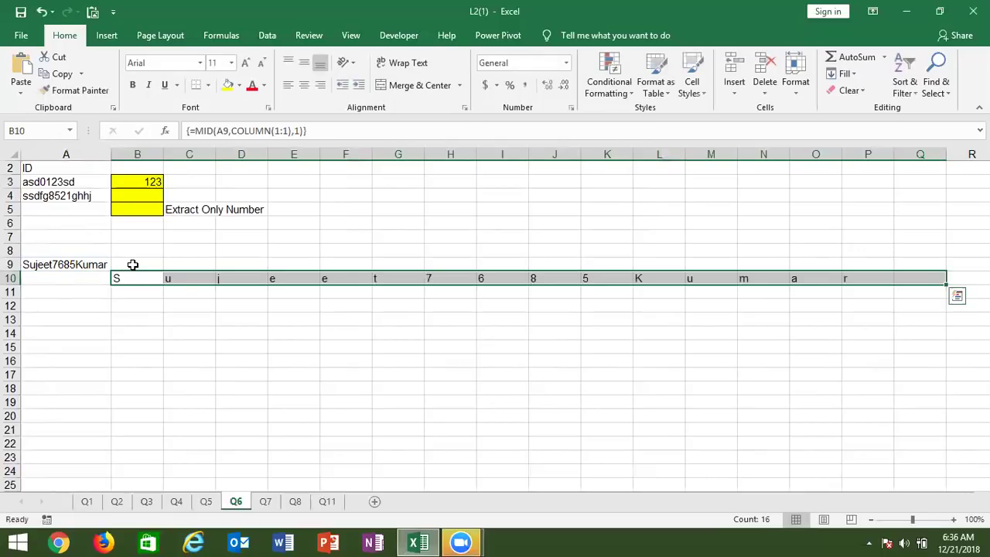
key("Right")
key("Right")
key("Right")
key("Right")
key("Right")
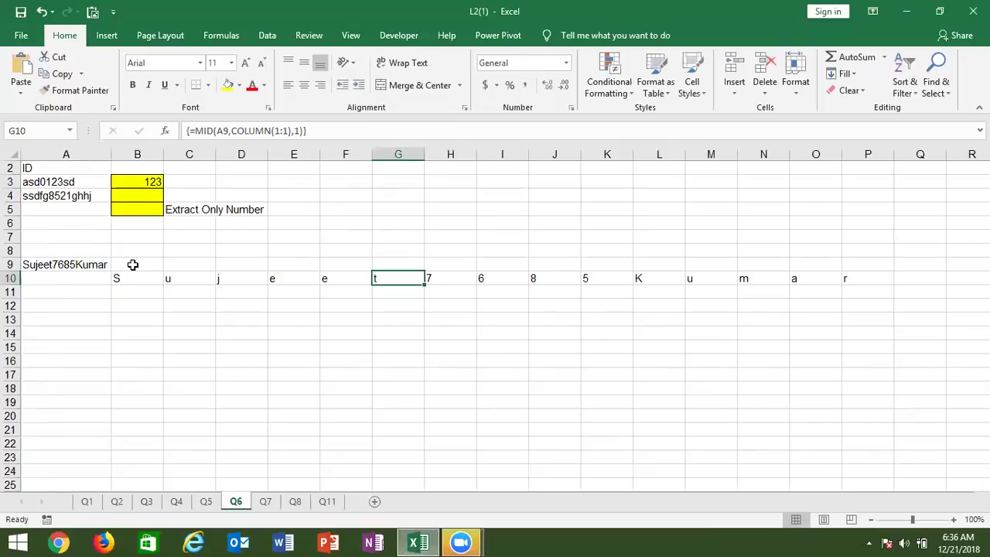
key("Left")
key("Left")
key("Left")
key("Left")
key("Left")
- Enter =B10*1 in B11 and fill it across row 11 to convert characters to numbers
key("Down")
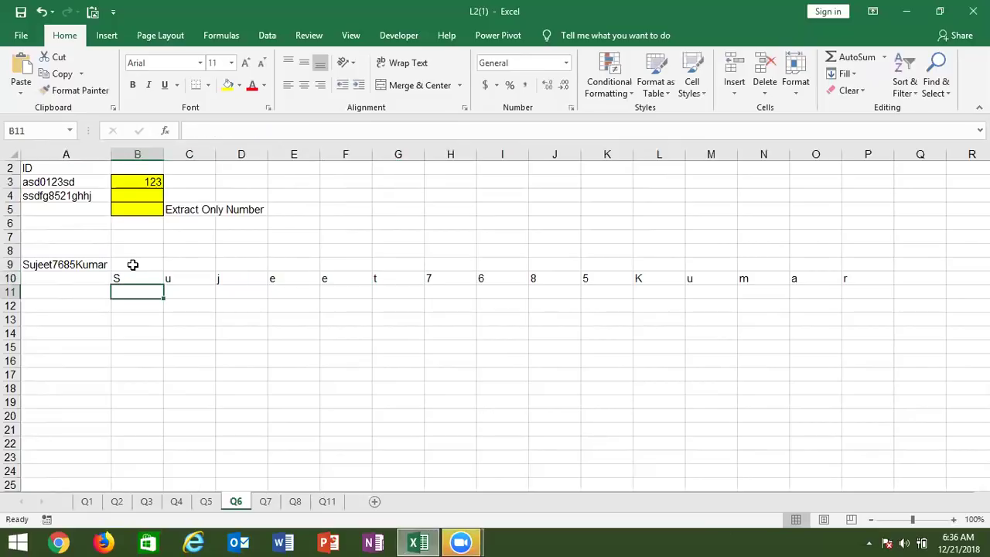
type("=")
key("Up")
type("*1")
key("Return")
key("Up")
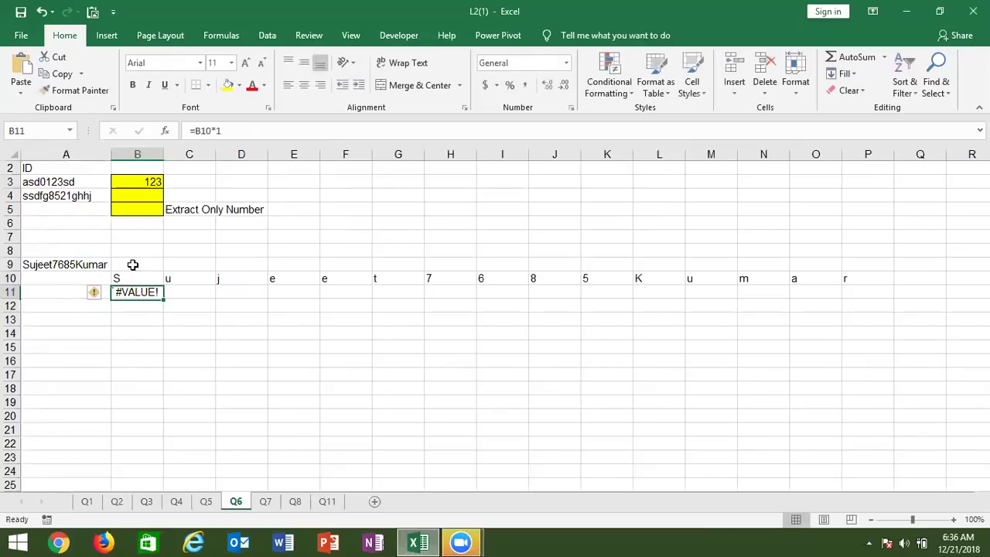
key("shift+Right")
key("shift+Right")
key("shift+Right")
key("shift+Right")
key("shift+Right")
key("shift+Right")
key("shift+Right")
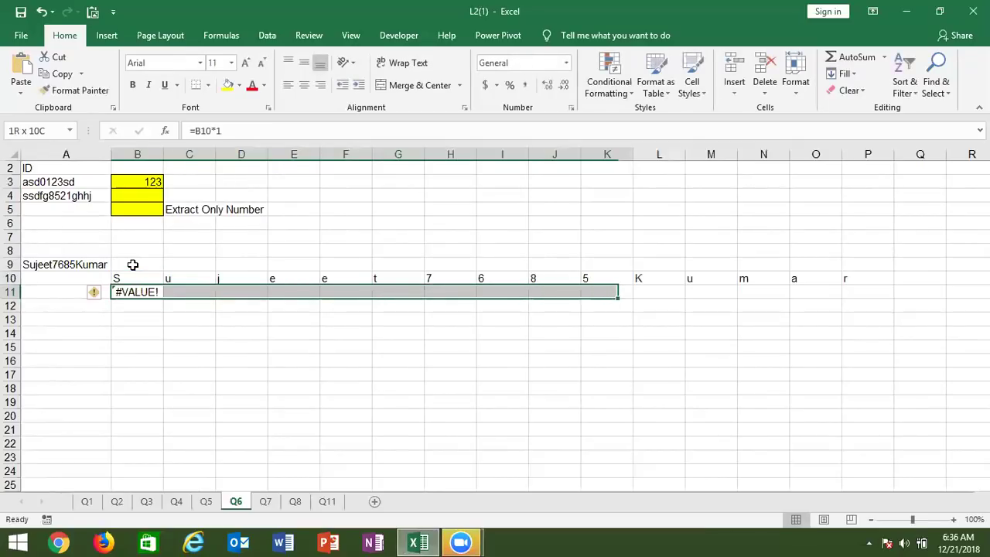
key("shift+Right")
key("shift+Right")
key("shift+Right")
key("shift+Right")
key("shift+Right")
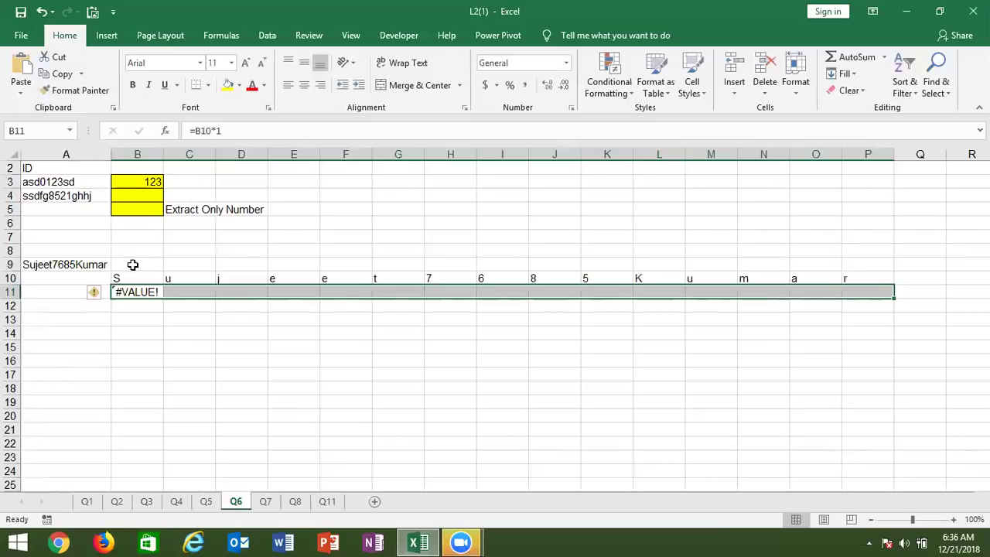
key("ctrl+r")
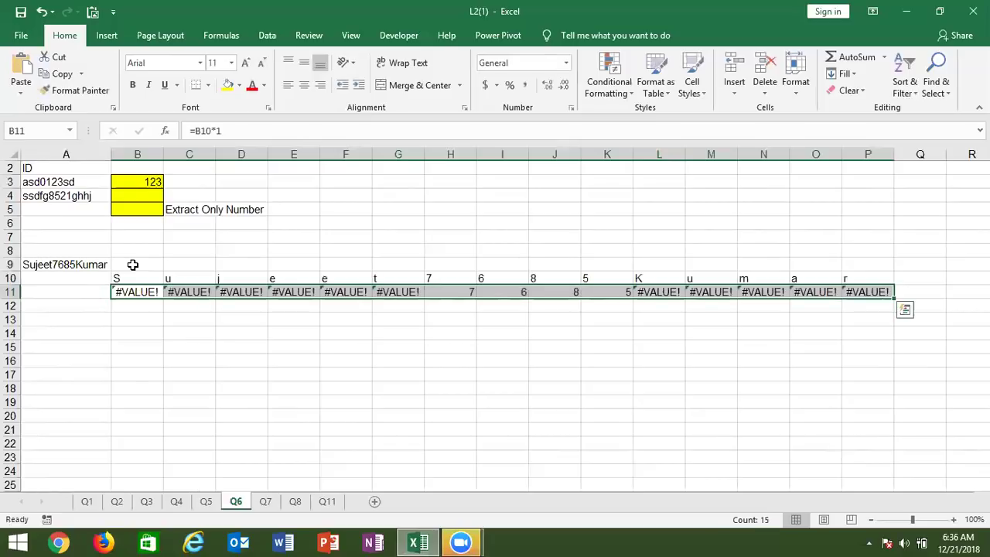
key("Right")
key("Left")
- Enter =ISERROR(B11) in B12 and fill it across row 12
key("Down")
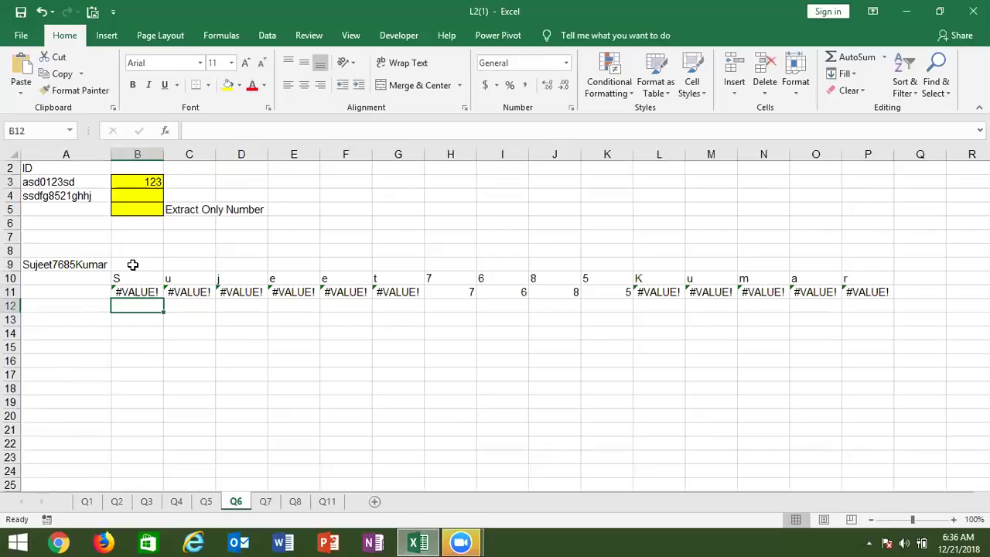
type("=")
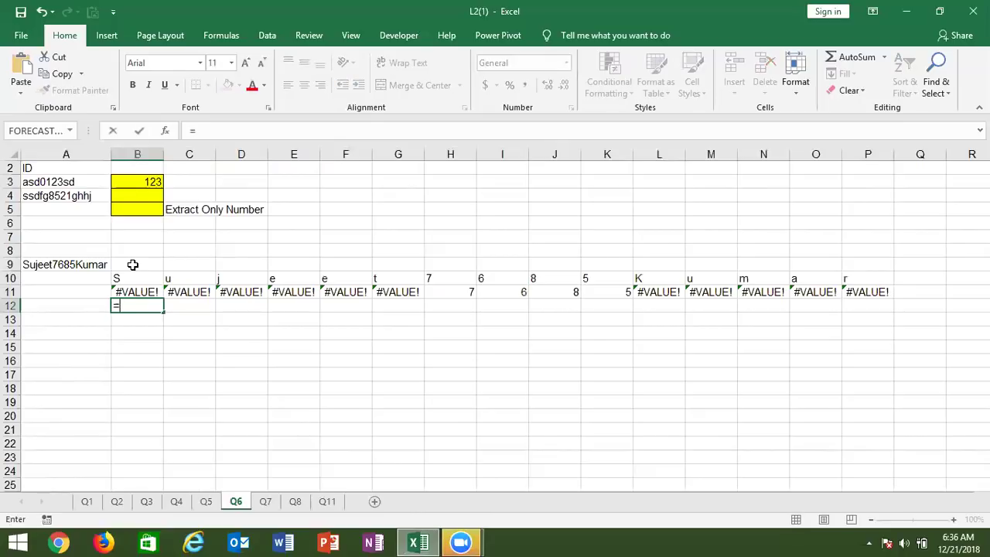
type("id")
key("BackSpace")
type("s")
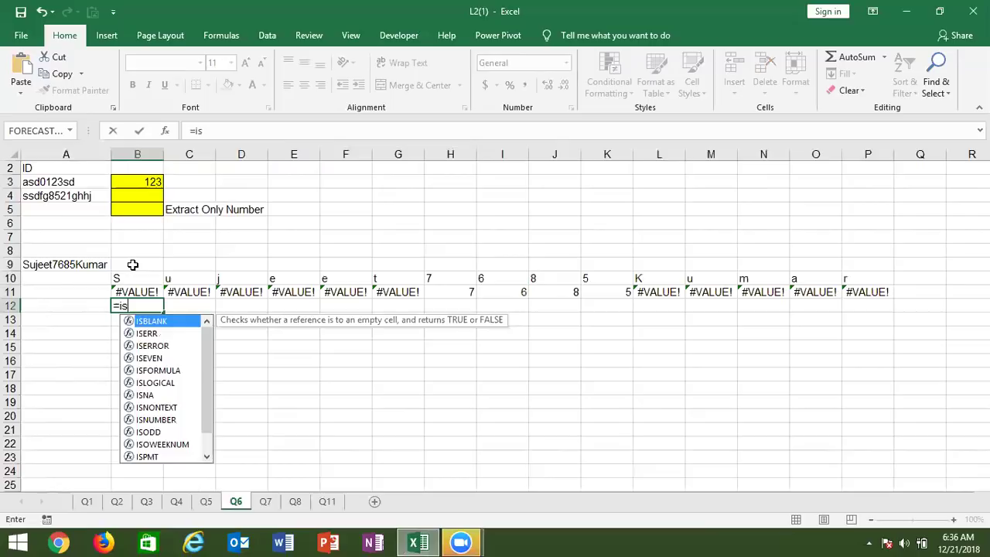
key("Tab")
key("BackSpace")
key("BackSpace")
key("BackSpace")
key("BackSpace")
key("BackSpace")
key("BackSpace")
type("e")
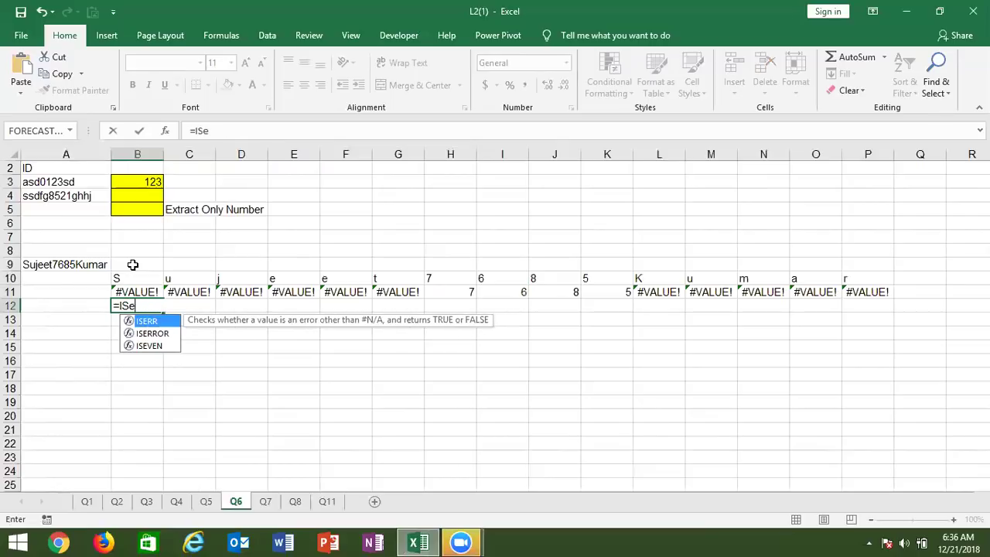
key("Down")
key("Tab")
key("Up")
type(")")
key("Return")
key("Up")
key("shift+Right")
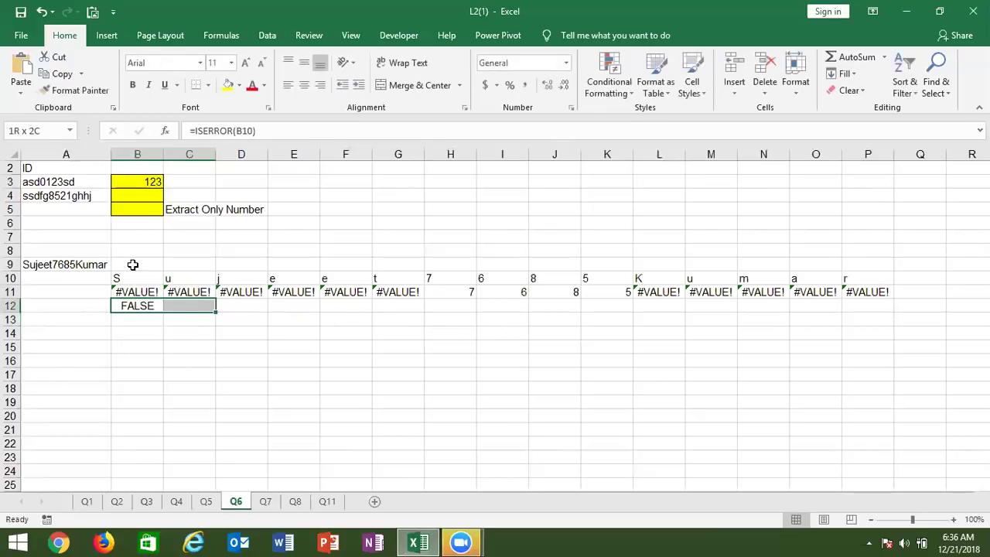
key("shift+Right")
key("shift+Right")
key("shift+Right")
key("shift+Right")
key("shift+Right")
key("shift+Right")
key("shift+Right")
key("shift+Right")
key("shift+Right")
key("shift+Right")
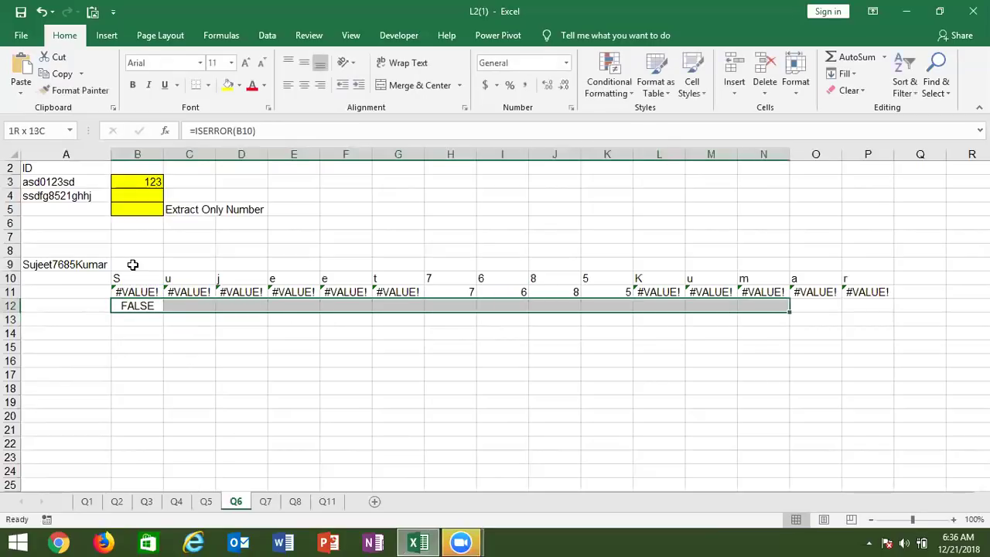
key("shift+Right")
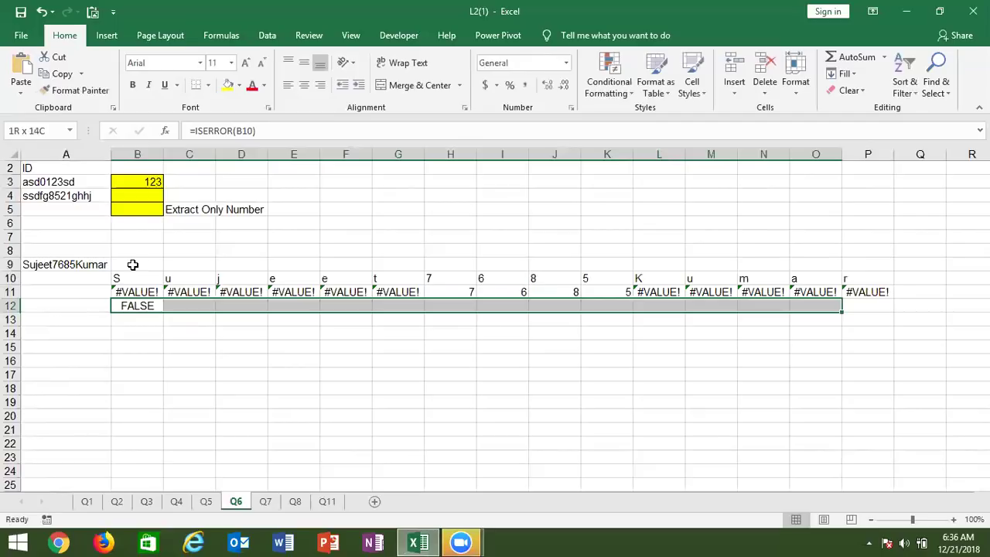
key("shift+Right")
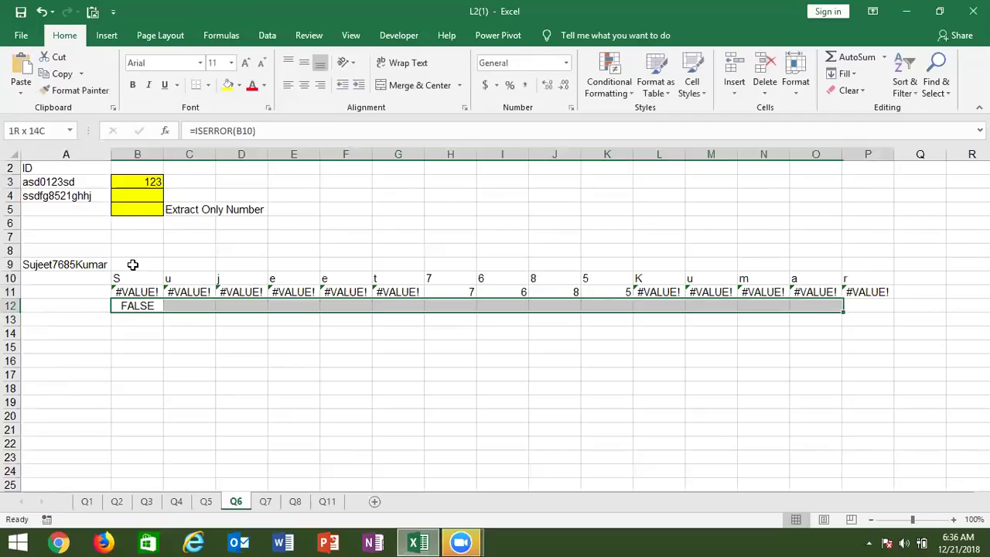
key("ctrl+r")
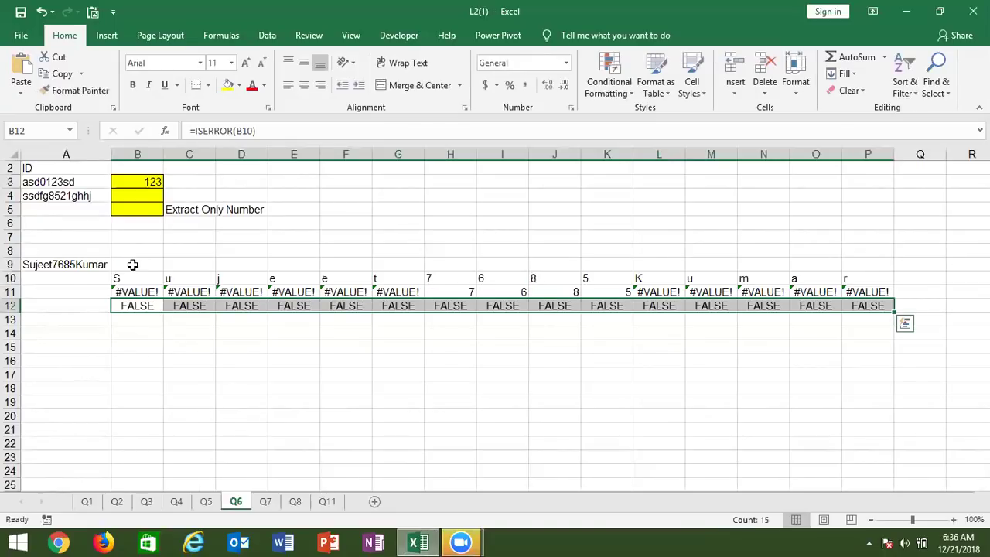
- Undo that fill, then re-enter =ISERROR(B11) in B12 and fill it across B12:P12
key("ctrl+z")
key("Left")
key("Right")
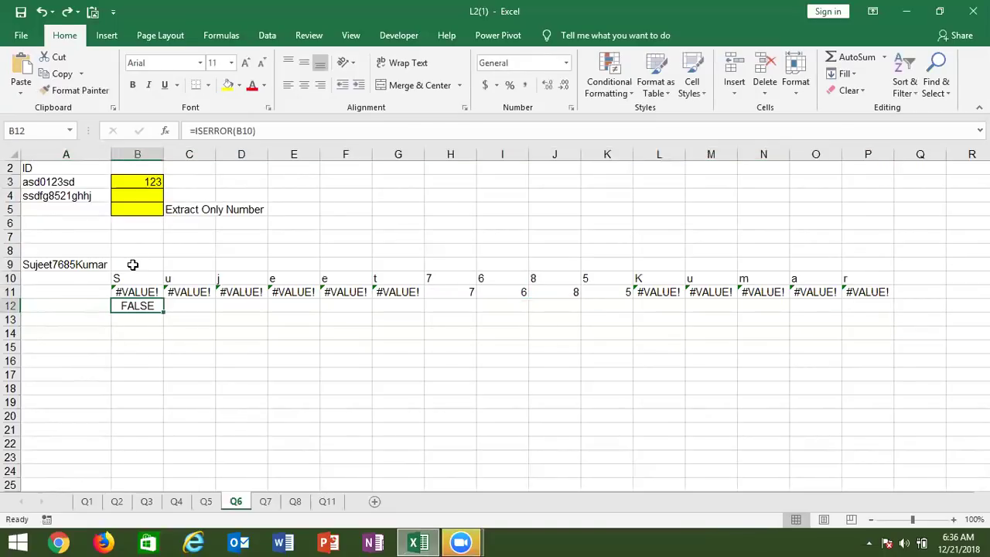
type("=i")
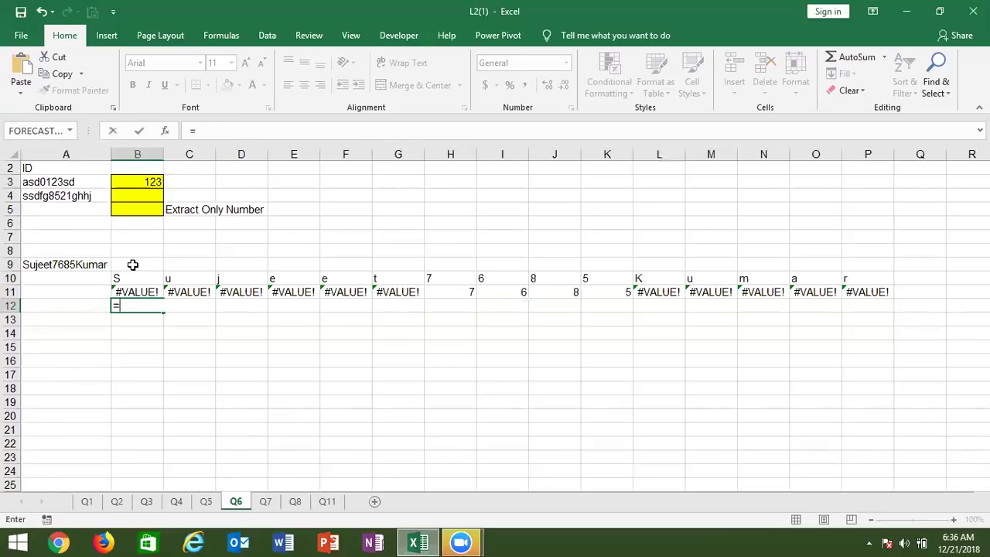
type("se")
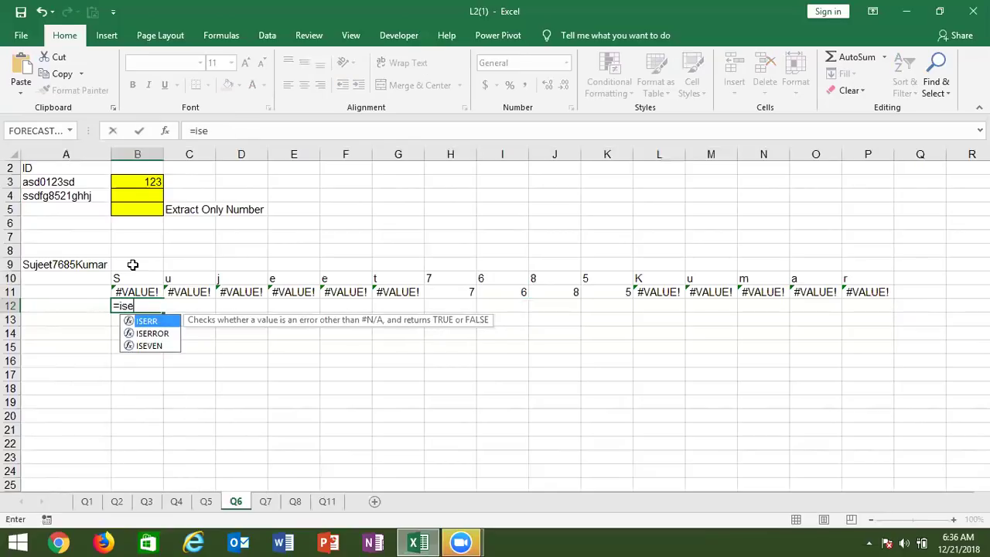
key("Down")
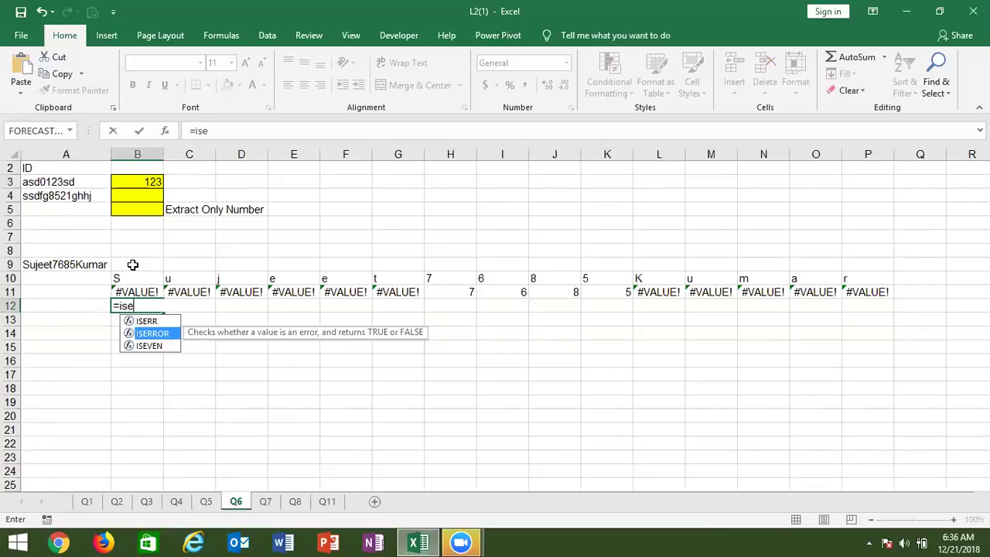
key("Tab")
key("Up")
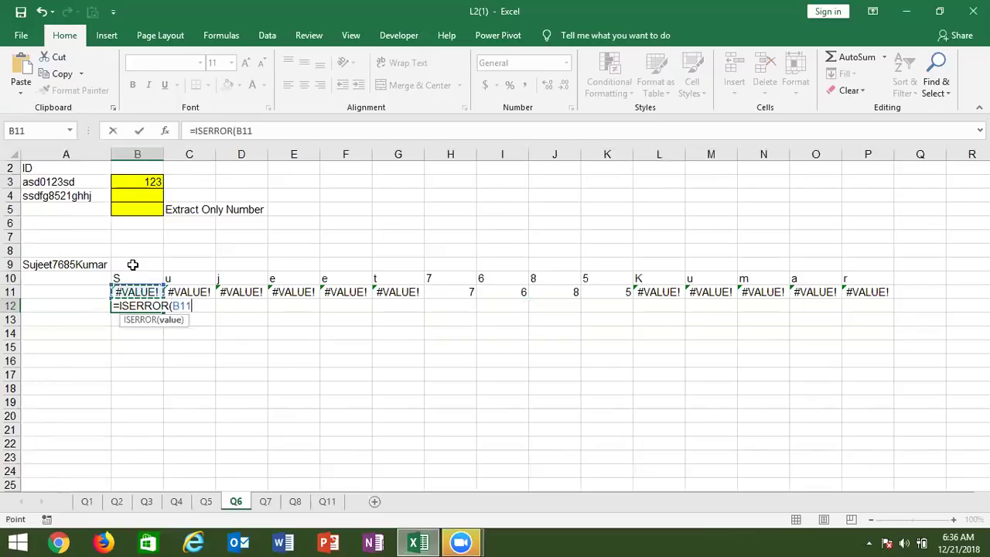
key("ctrl+Return")
key("shift+Right")
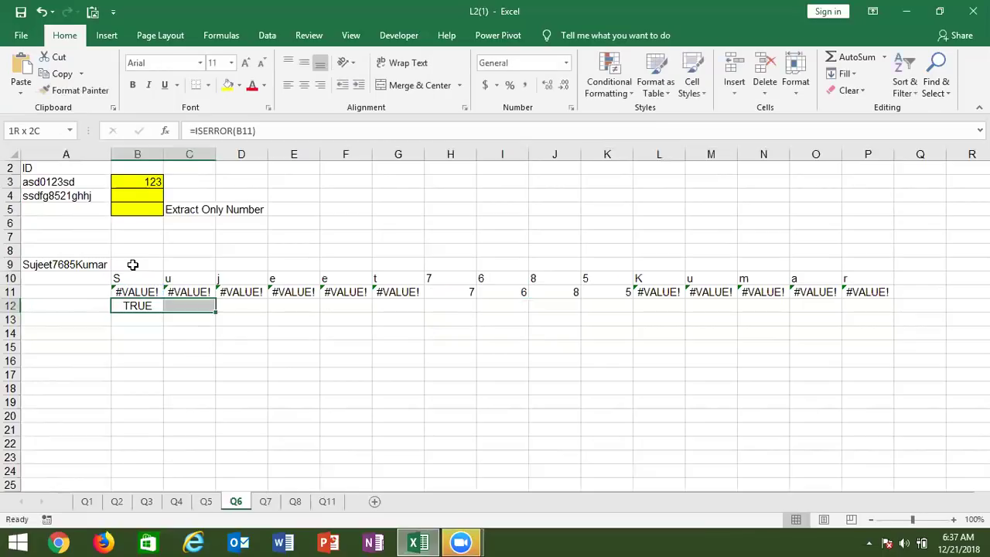
key("shift+Right")
key("shift+Right")
key("shift+Right")
key("shift+Right")
key("shift+Right")
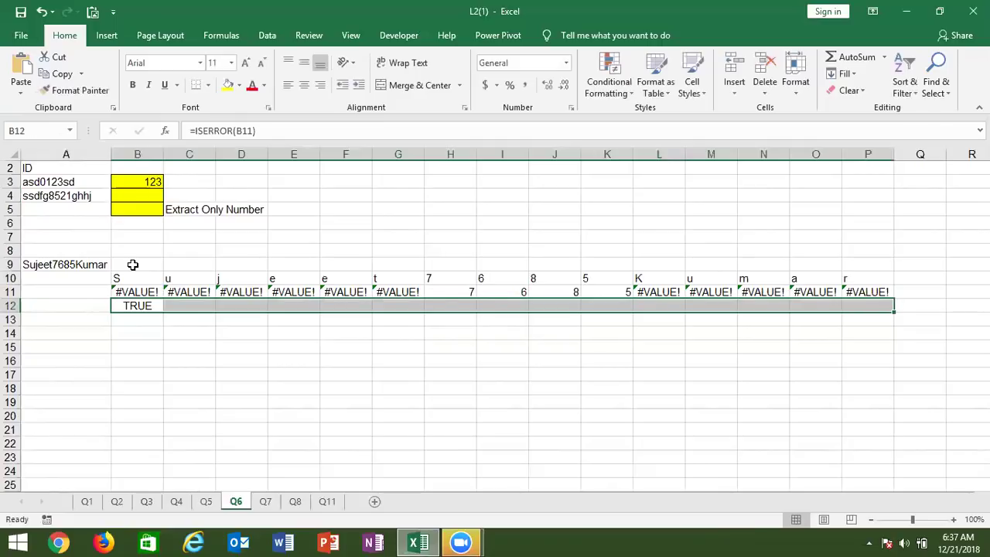
key("ctrl+r")
- Check the FALSE digit flags in H12:K12, then begin a MATCH formula in B14
key("Right")
key("Right")
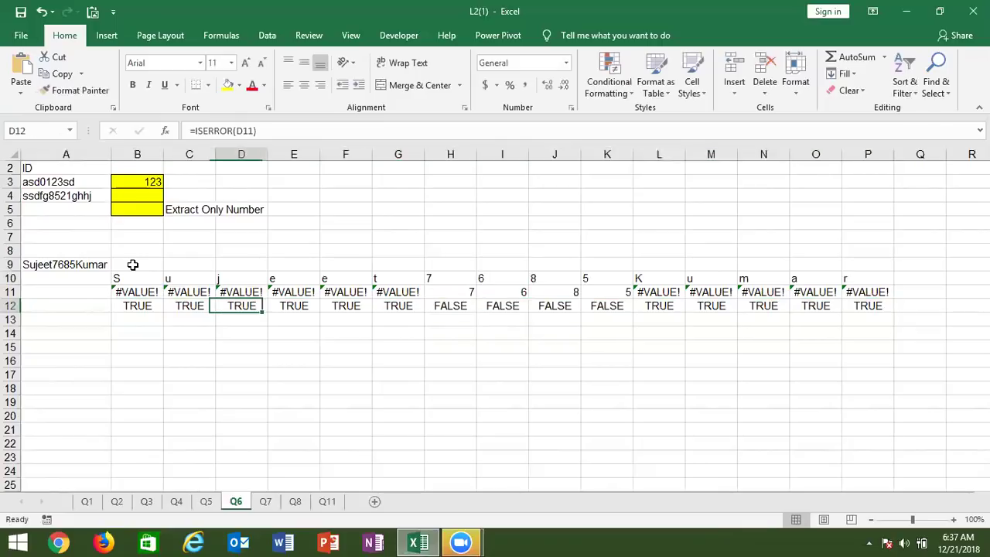
key("Right")
key("Right")
key("Right")
key("Right")
key("shift+Right")
key("shift+Right")
key("shift+Right")
key("shift+Right")
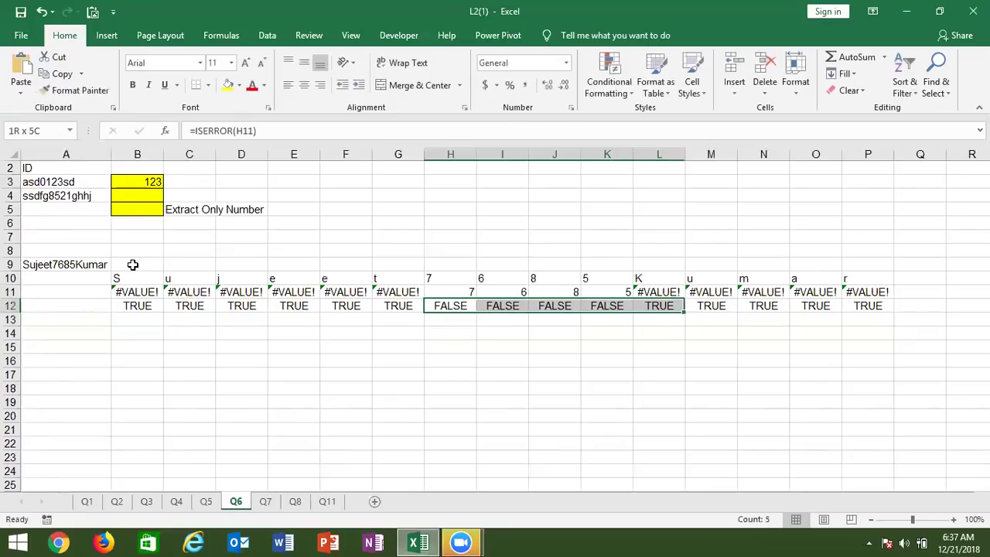
key("Left")
key("Left")
key("Left")
key("Left")
key("Left")
key("Down")
key("Down")
type("=mat")
- Complete =MATCH(FALSE,B12:P12,0) in B14, returning 7
key("Tab")
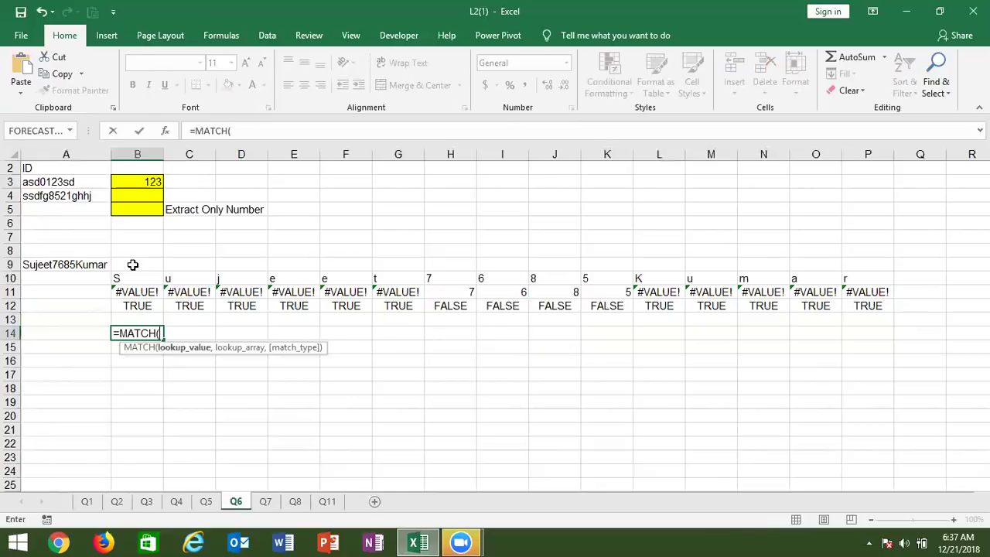
key("Up")
key("Up")
key("BackSpace")
key("BackSpace")
key("BackSpace")
type("fas")
key("BackSpace")
key("BackSpace")
type("alse")
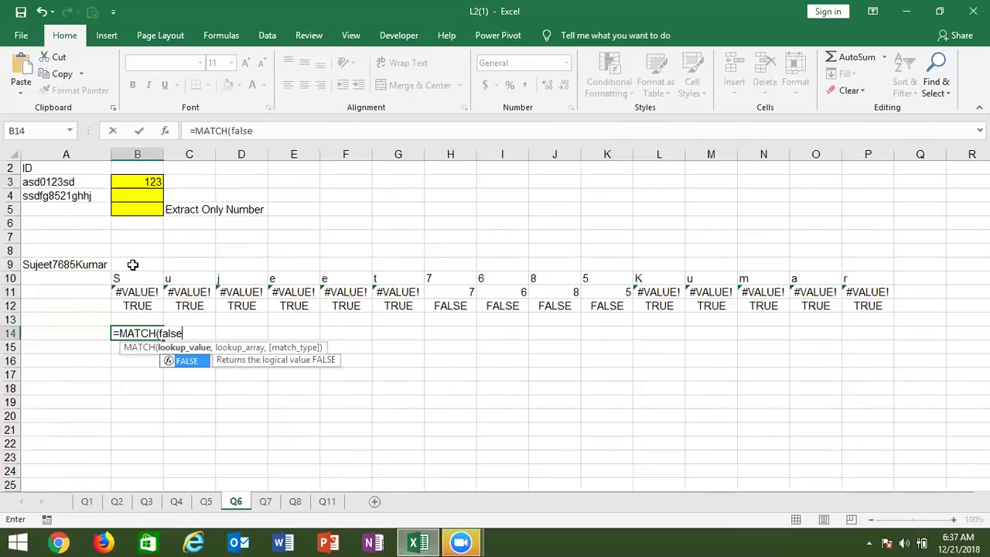
key("Tab")
type(",")
key("Up")
key("Up")
key("ctrl+shift+Right")
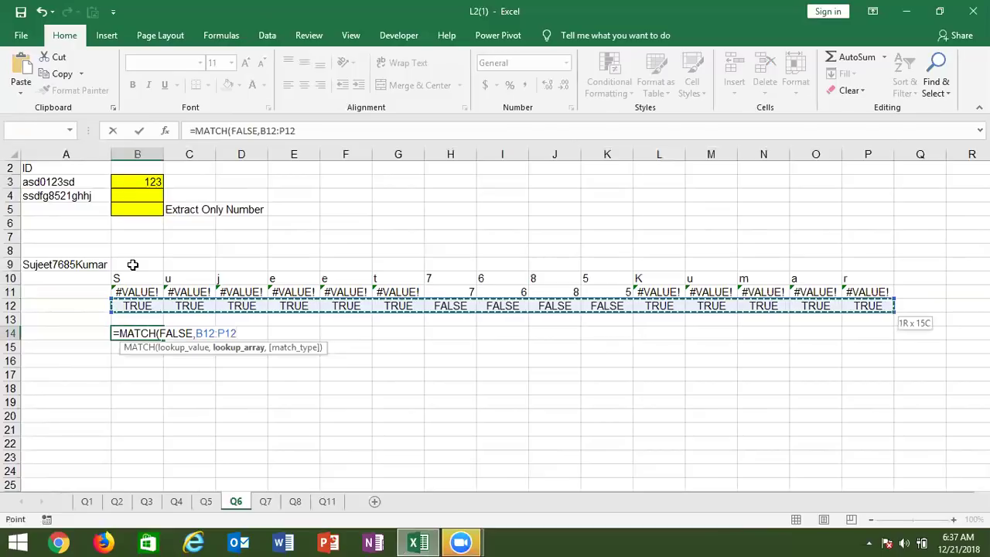
type(",0")
key("Return")
key("Up")
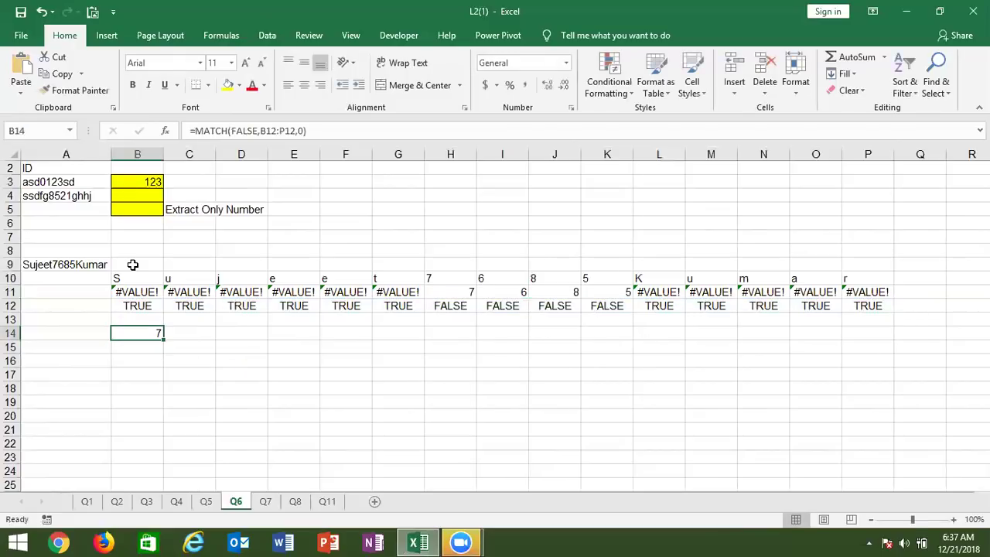
- Enter =COUNTIF(B12:P12,FALSE) in C14 to count the 4 digits
key("Right")
type("=cou")
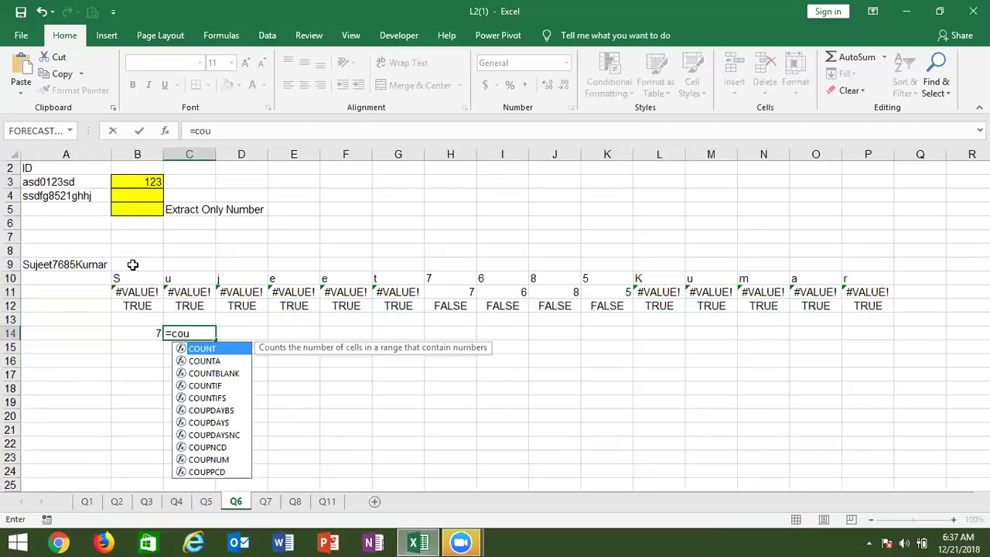
key("Down")
key("Down")
key("Down")
key("Tab")
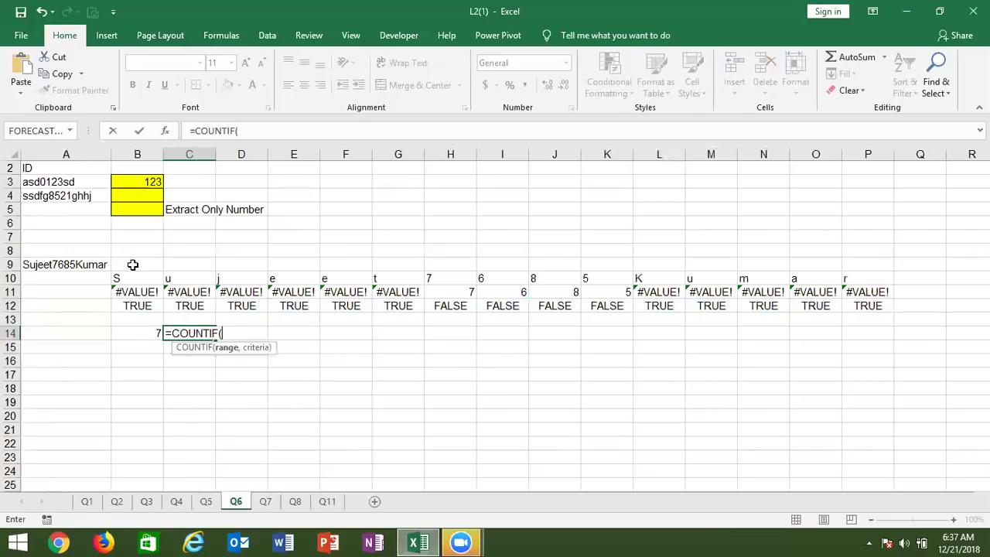
key("Left")
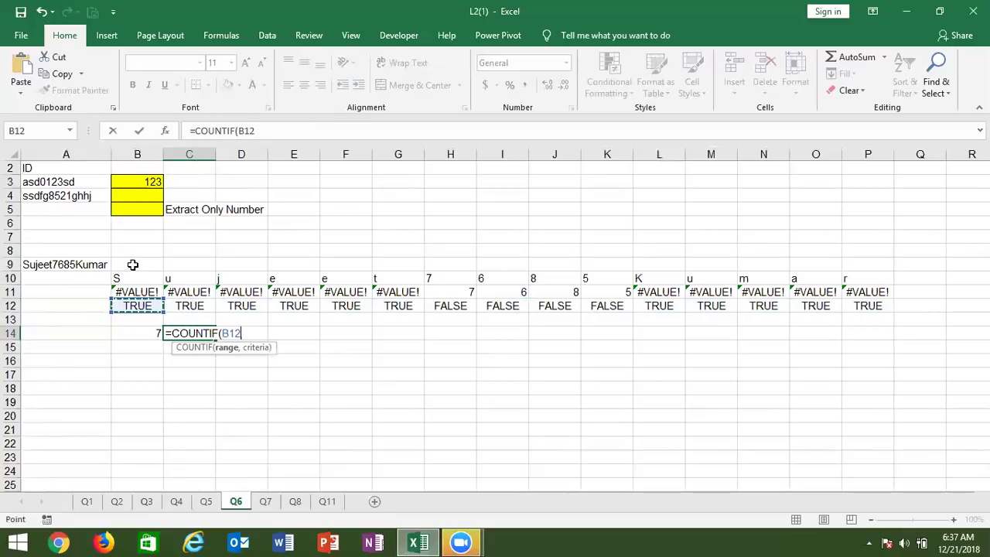
key("ctrl+shift+Right")
type(":P12,fa")
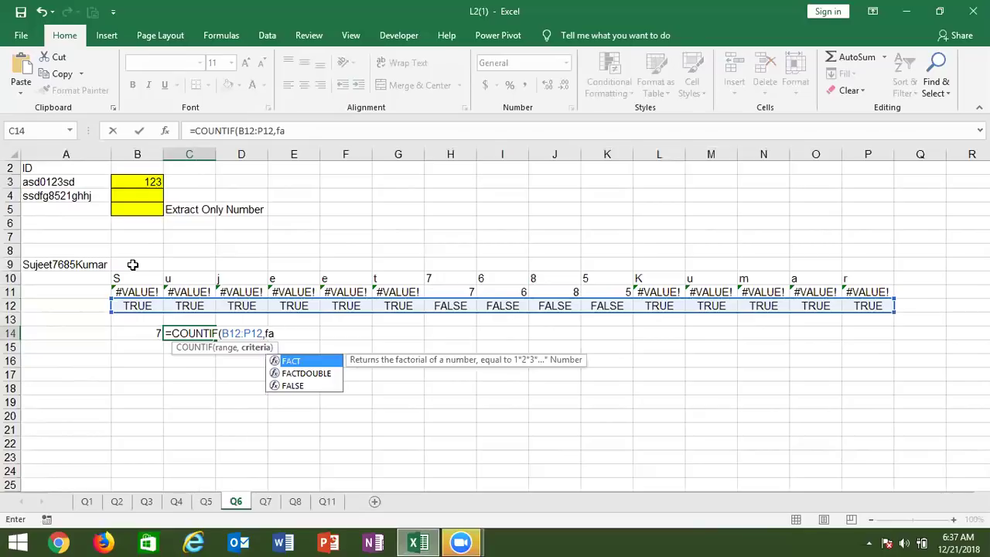
key("Down")
key("Down")
key("Tab")
key("ctrl+Return")
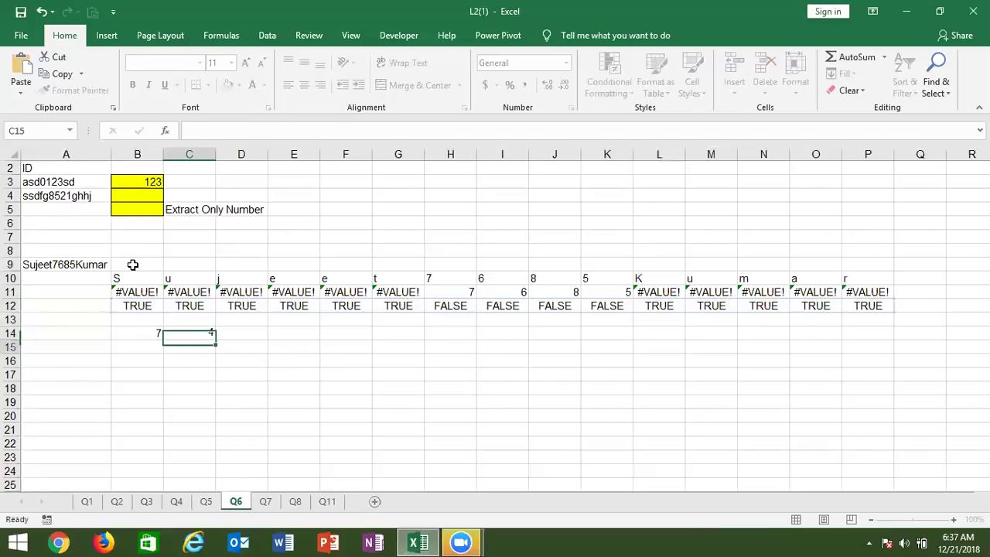
key("Right")
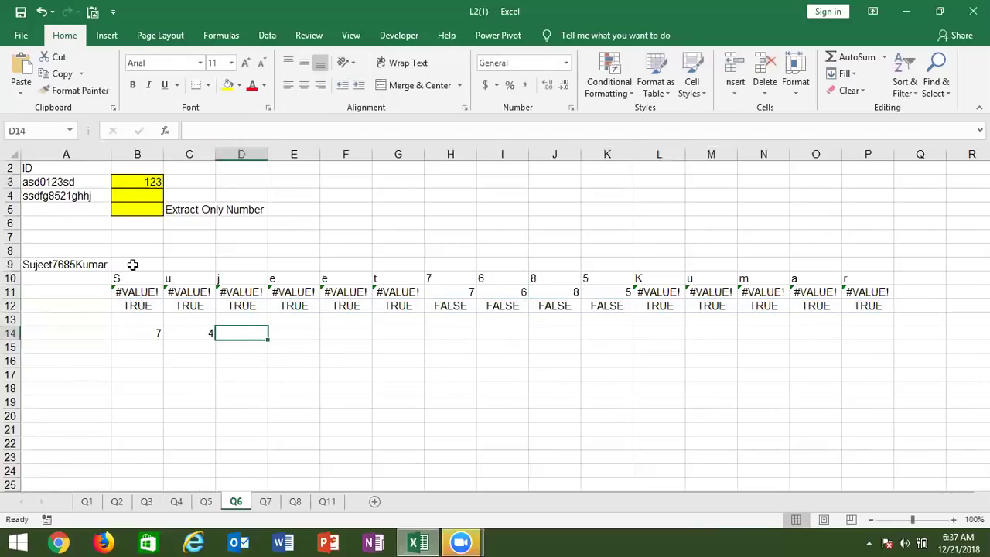
- Enter =MID(A9,B14,C14) in D14, returning 7685
type("=mid")
key("Tab")
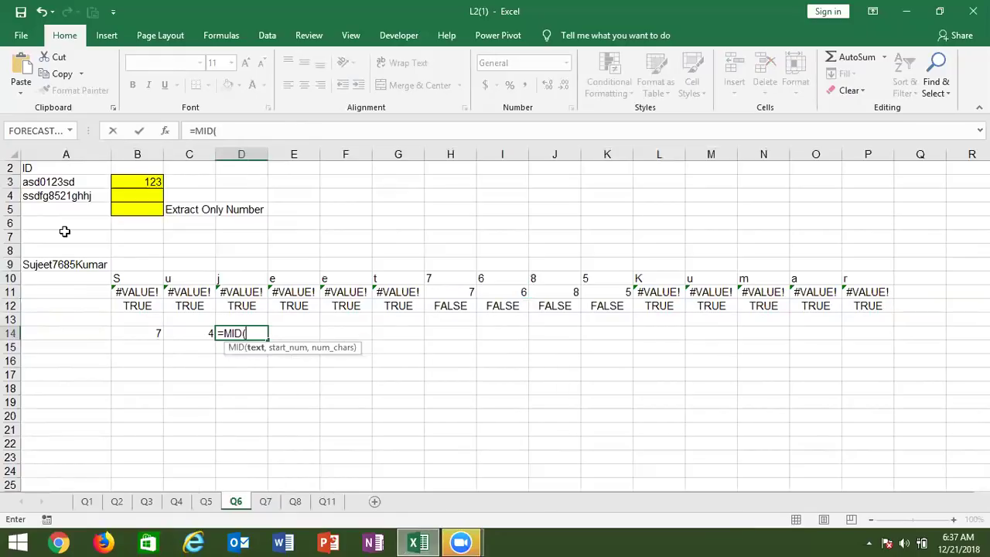
left_click(69, 264)
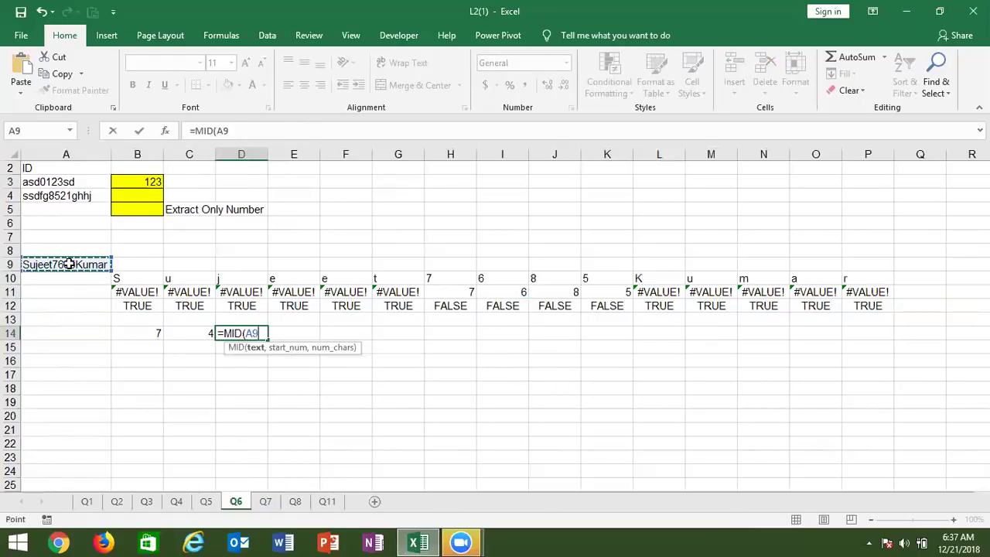
type(",")
left_click(119, 331)
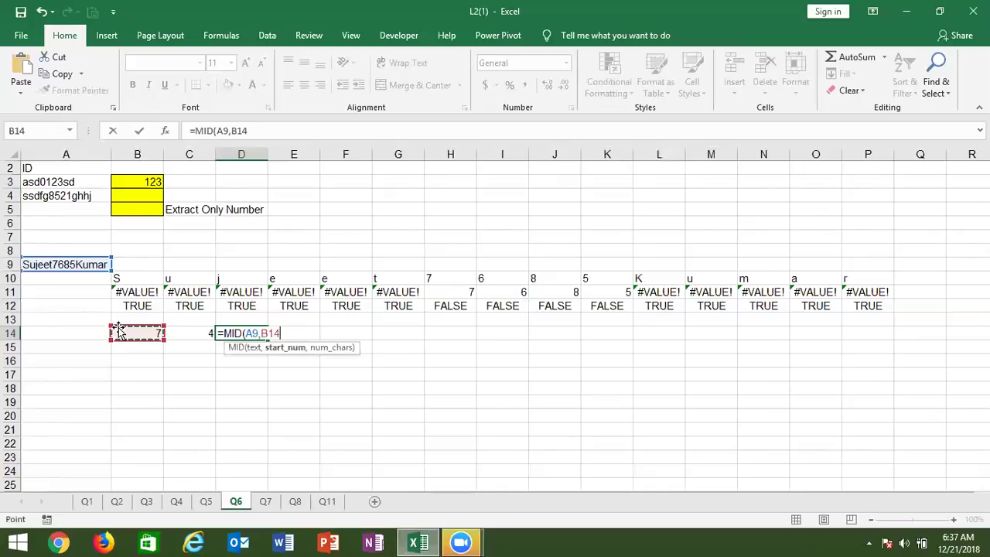
type(",")
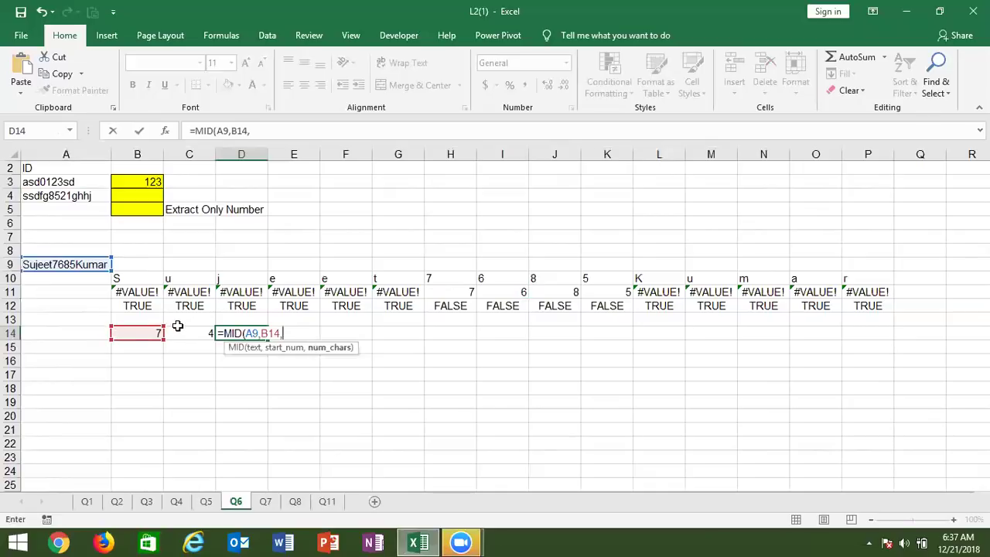
left_click(178, 328)
key("ctrl+Return")
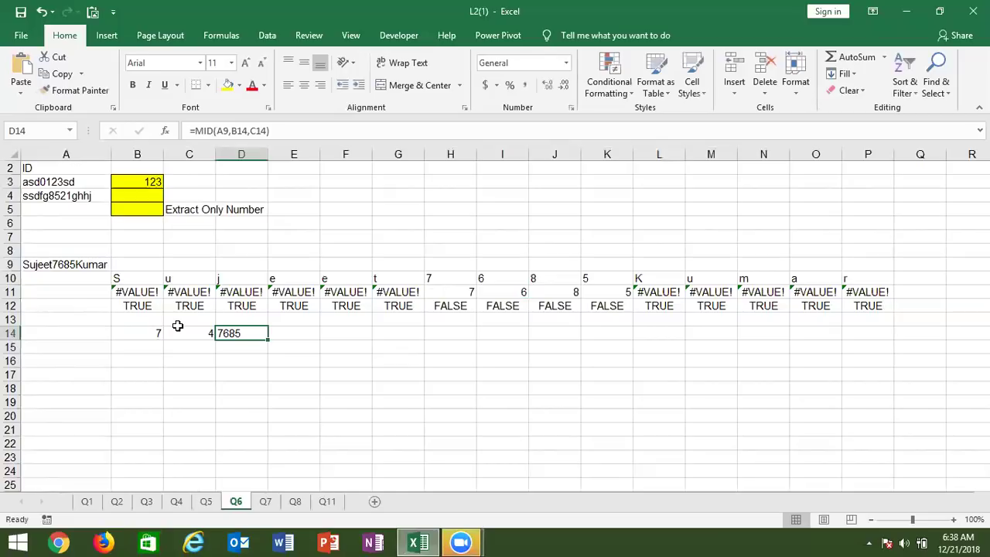
key("Up")
key("Up")
key("Up")
key("Up")
key("Left")
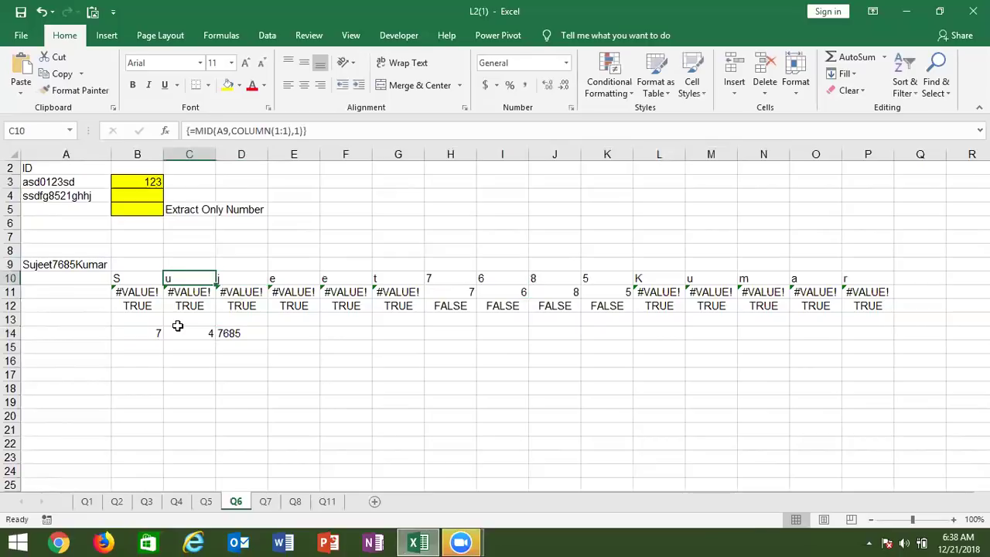
key("Left")
key("ctrl+shift+Right")
key("Down")
key("ctrl+shift+Right")
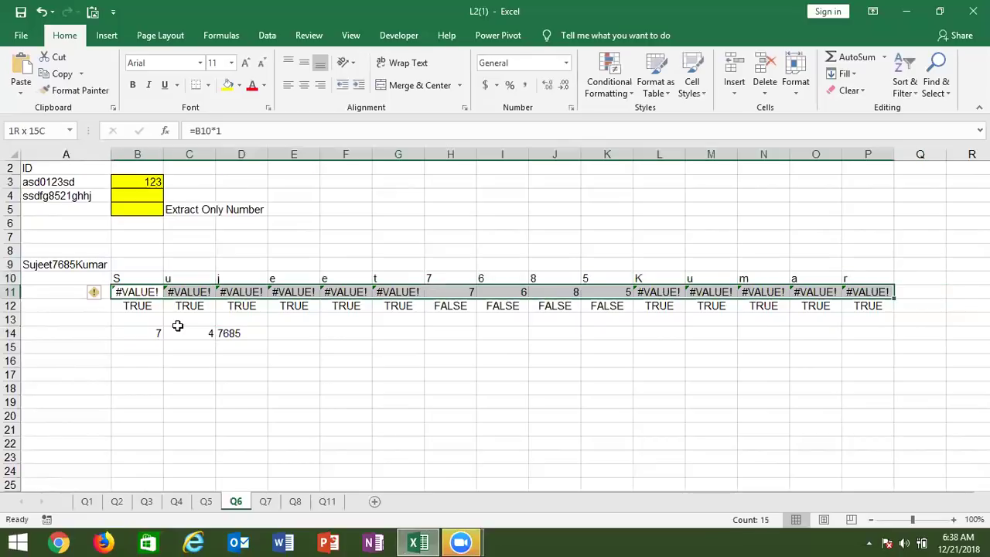
key("Left")
key("Up")
key("Right")
key("Down")
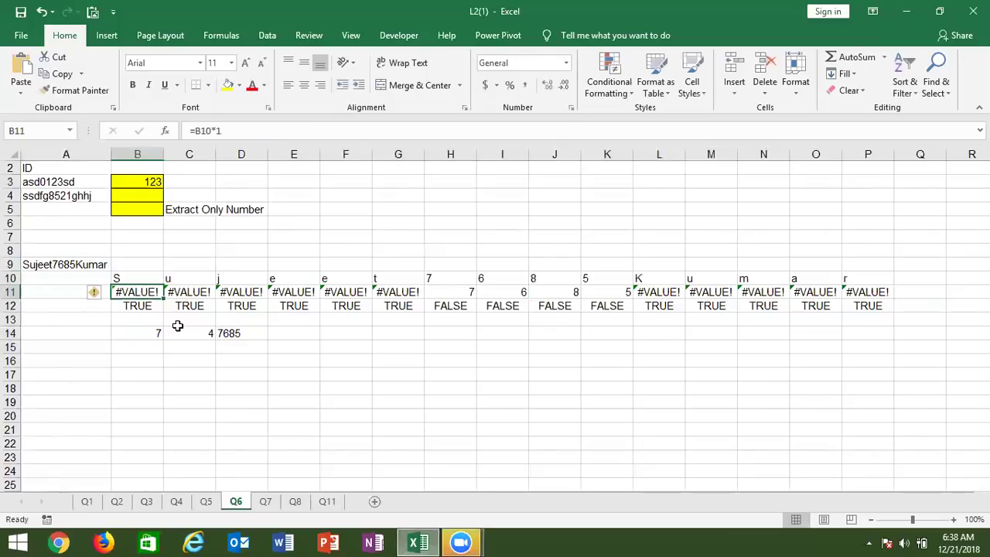
key("Right")
key("Right")
key("Right")
key("Right")
key("Right")
key("Right")
key("shift+Right")
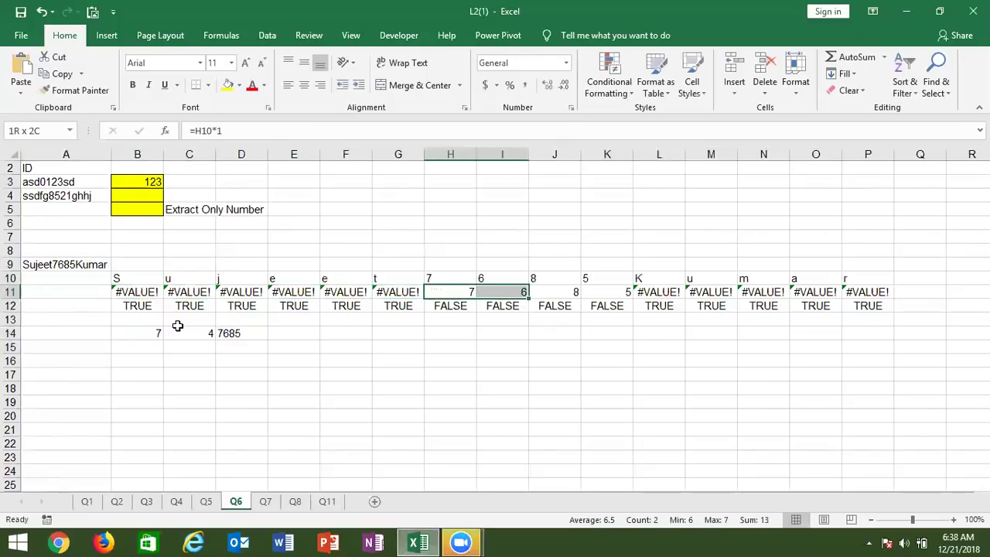
key("shift+Right")
key("shift+Right")
key("Down")
key("Left")
key("Left")
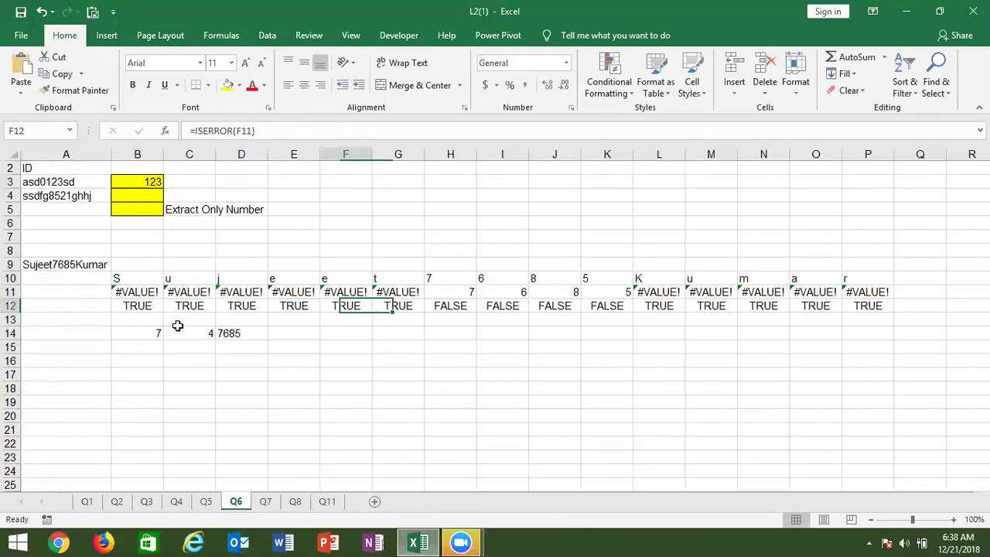
key("Left")
key("Left")
key("Left")
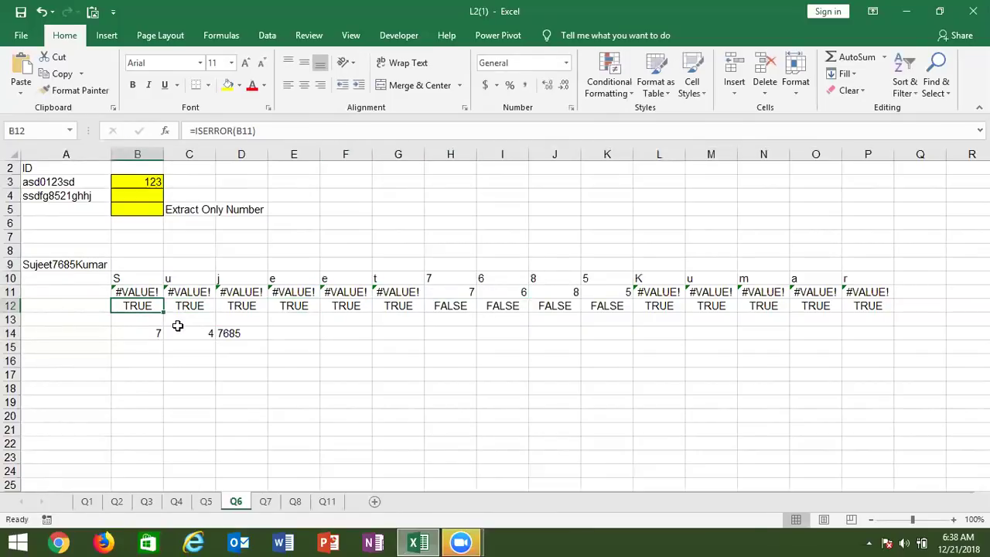
key("ctrl+shift+Right")
key("Right")
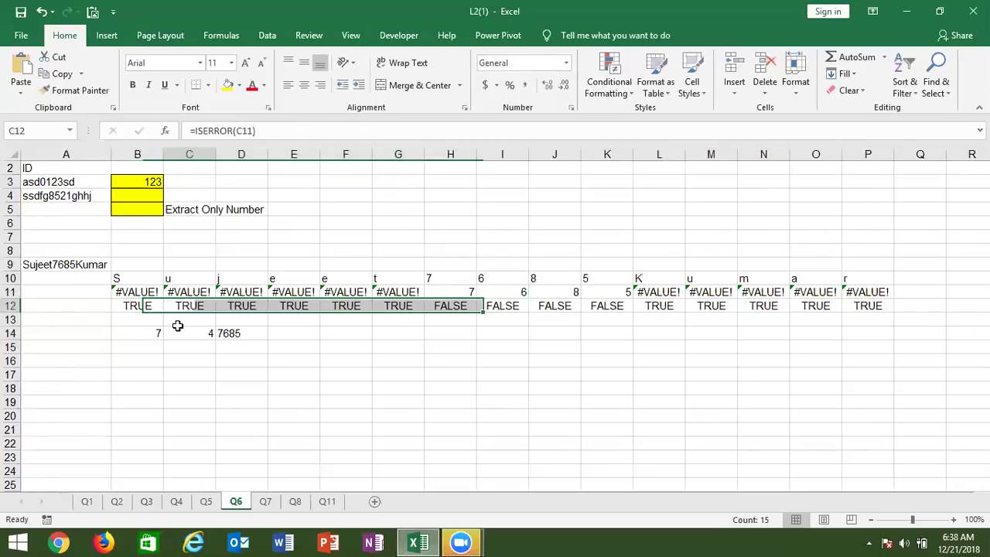
key("Right")
key("Right")
key("Right")
key("Right")
key("Right")
key("shift+Right")
key("shift+Right")
key("shift+Right")
key("shift+Right")
key("shift+Left")
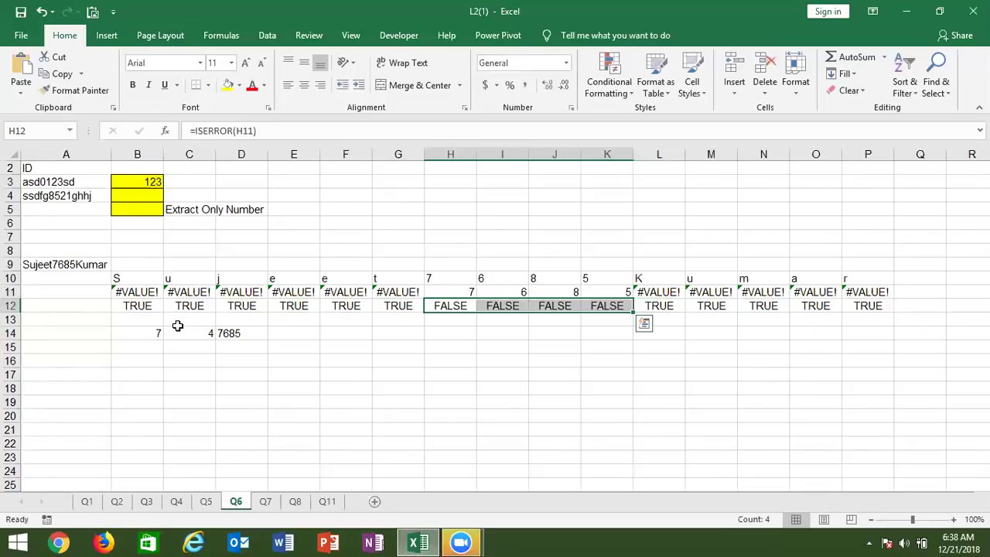
key("shift+Left")
key("shift+Left")
key("shift+Left")
key("Left")
key("Home")
key("Down")
key("Down")
key("Right")
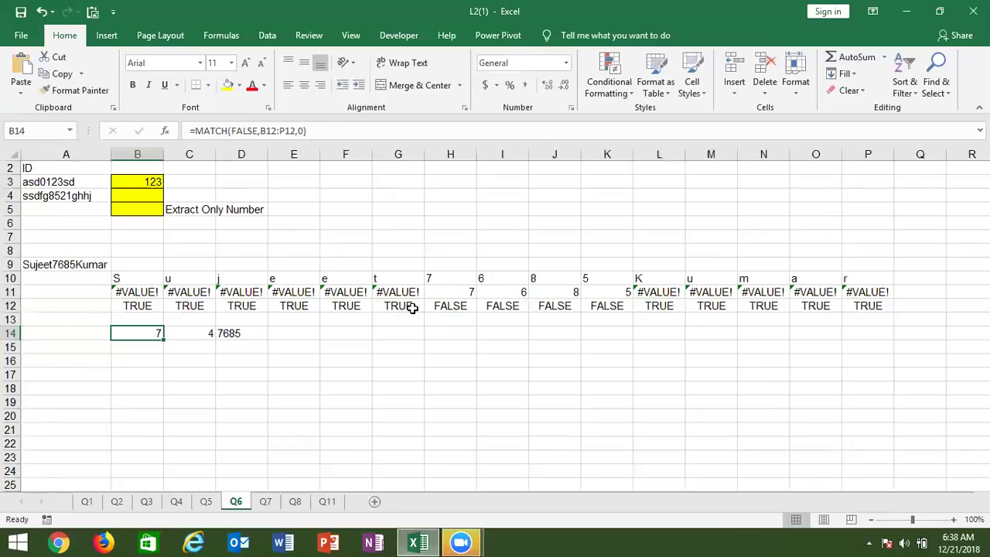
key("Right")
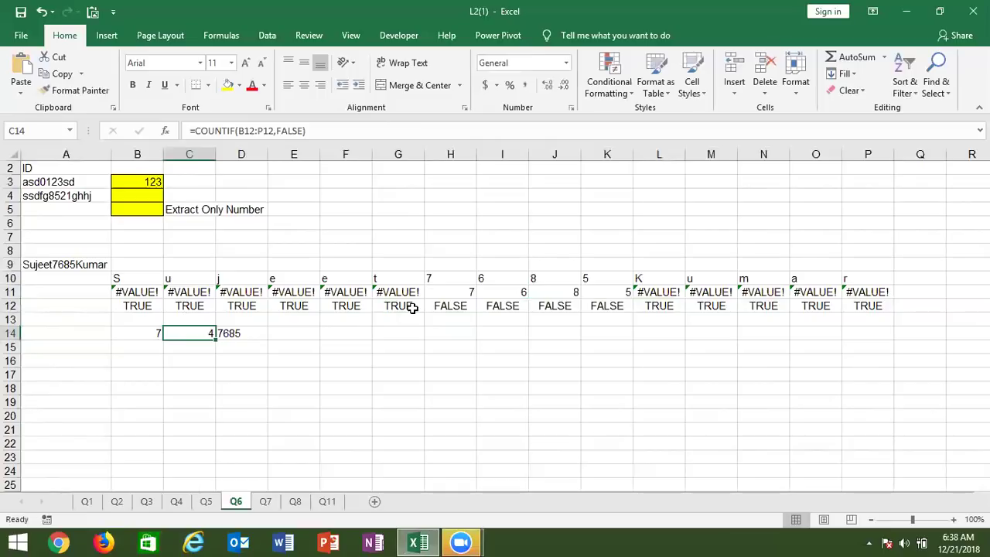
key("Right")
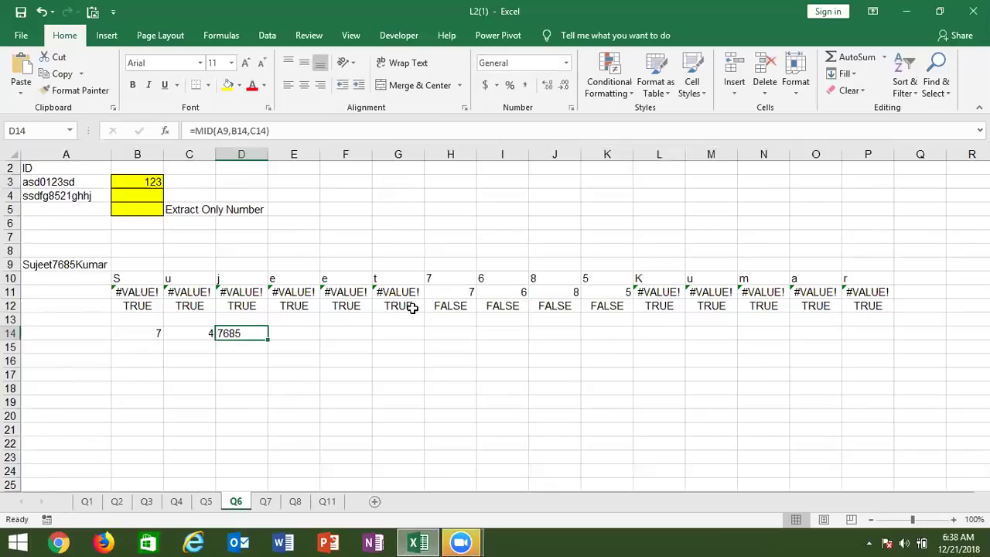
key("Up")
key("Up")
key("Up")
key("Up")
key("Left")
key("Left")
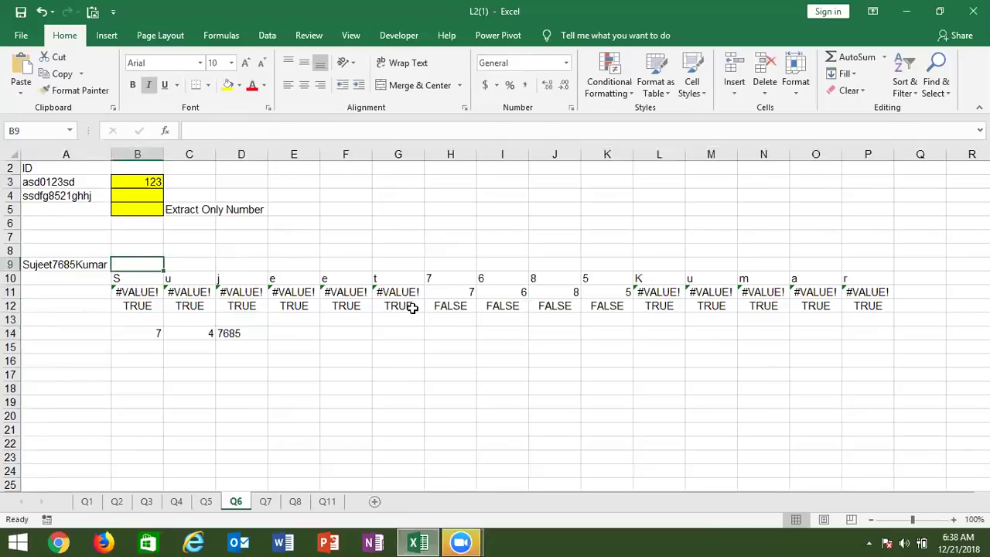
- Start B9's formula as =MID(A9,MATCH(FALSE,ISERROR(
type("=")
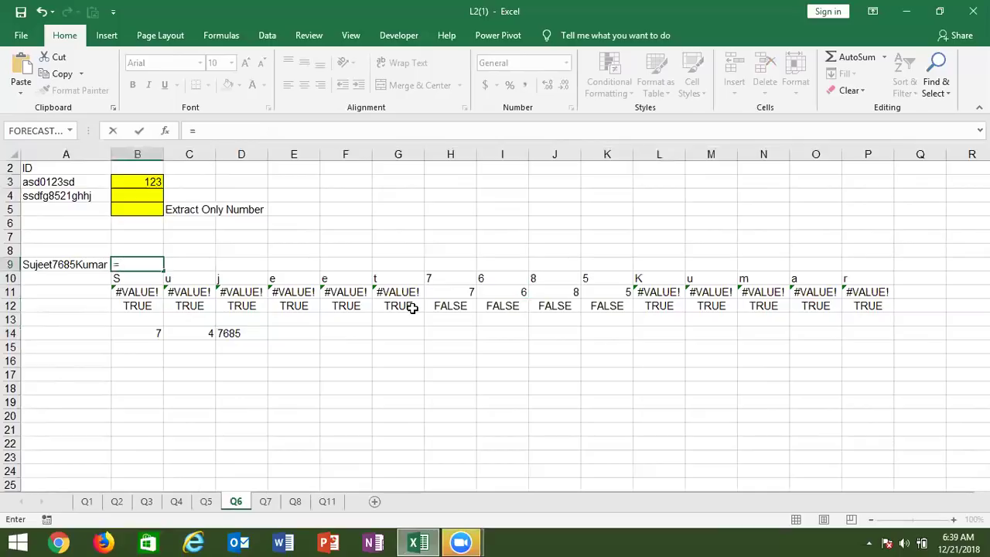
type("mid")
key("Tab")
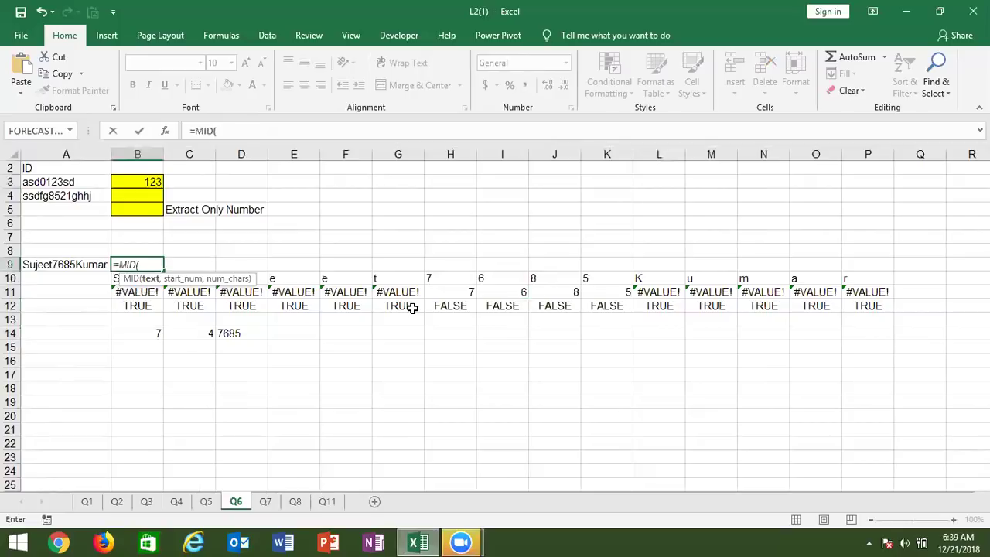
key("Left")
type(",")
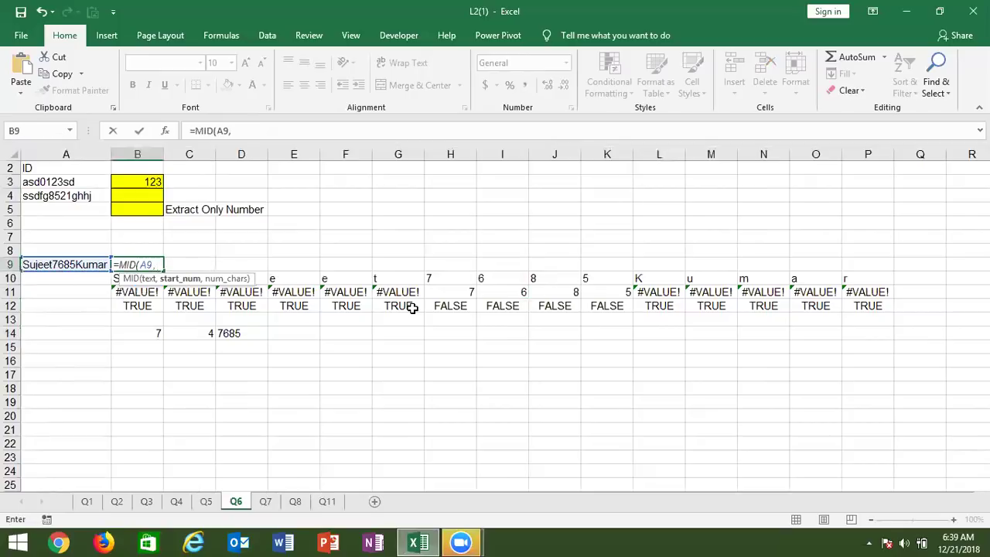
type("ma")
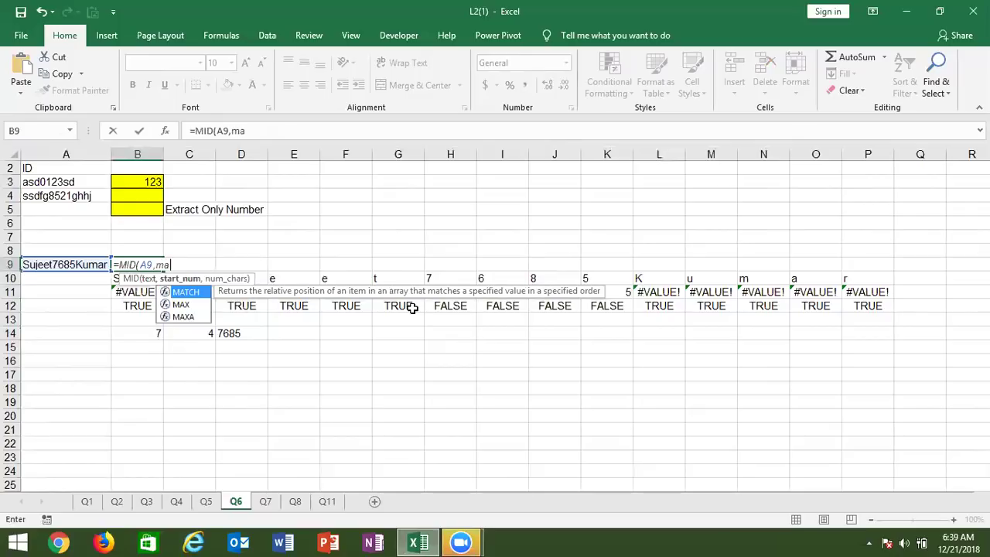
key("Tab")
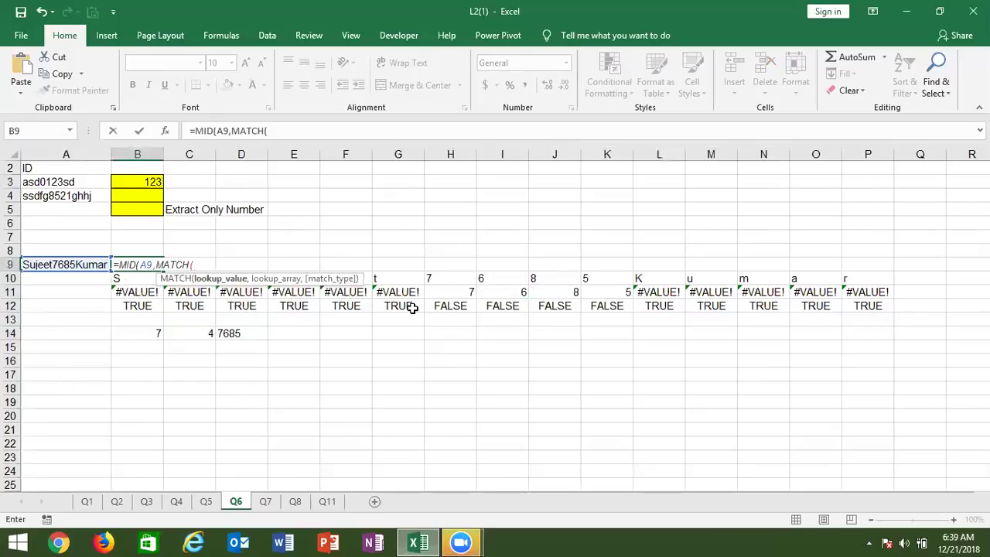
type("fa")
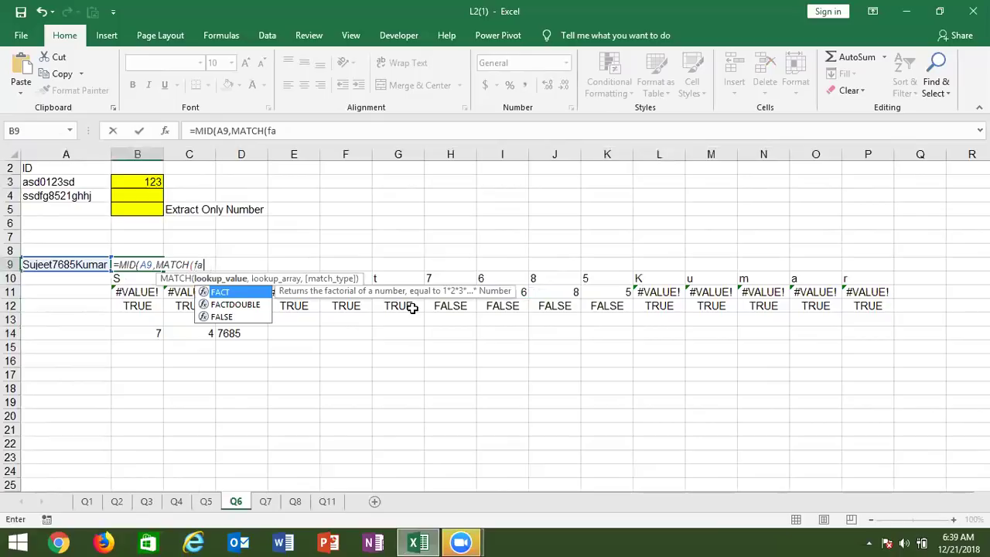
key("BackSpace")
type("al")
key("Tab")
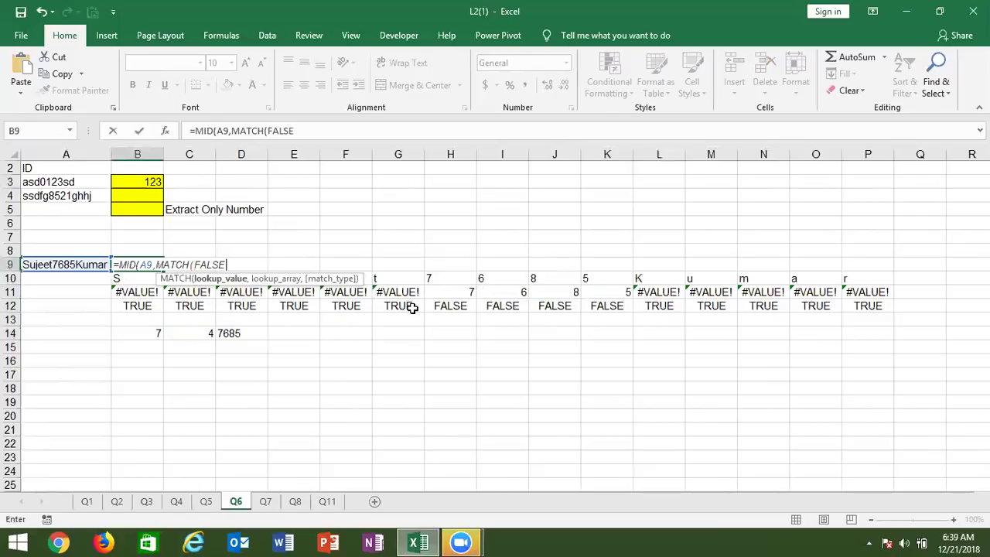
type(",")
type("is")
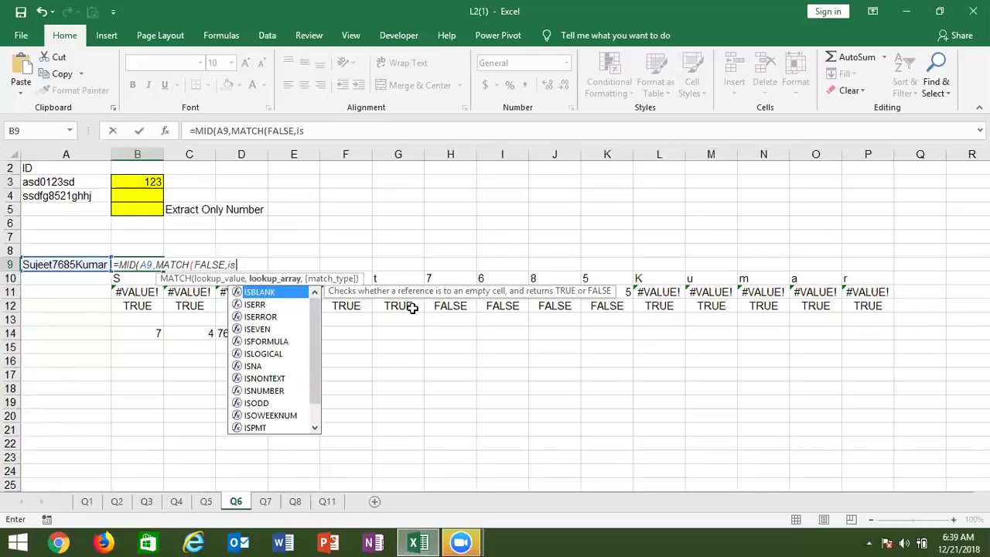
key("Down")
key("Down")
key("Tab")
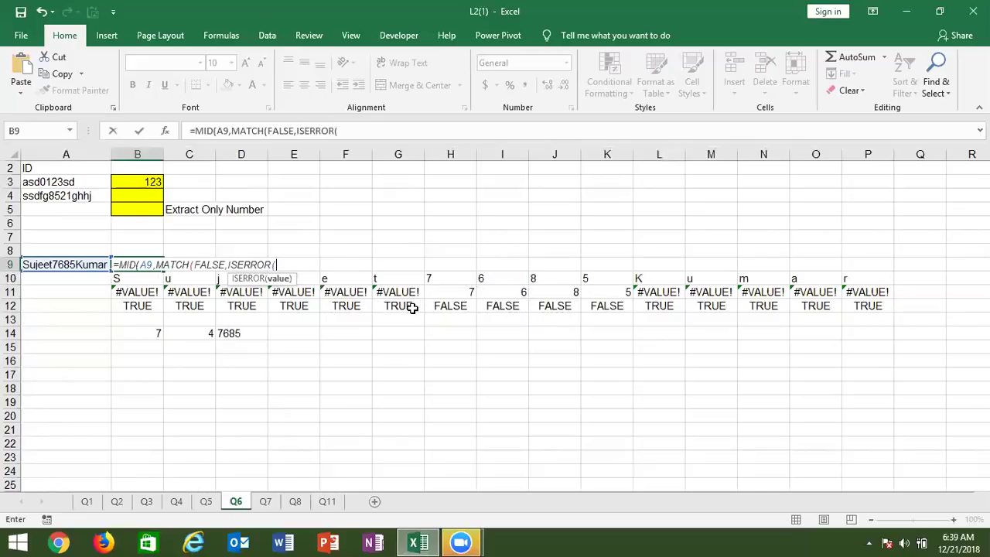
- Add MID(A9,COLUMN(1:1),1)*1 inside ISERROR and match type 0 to close MATCH
type("mid")
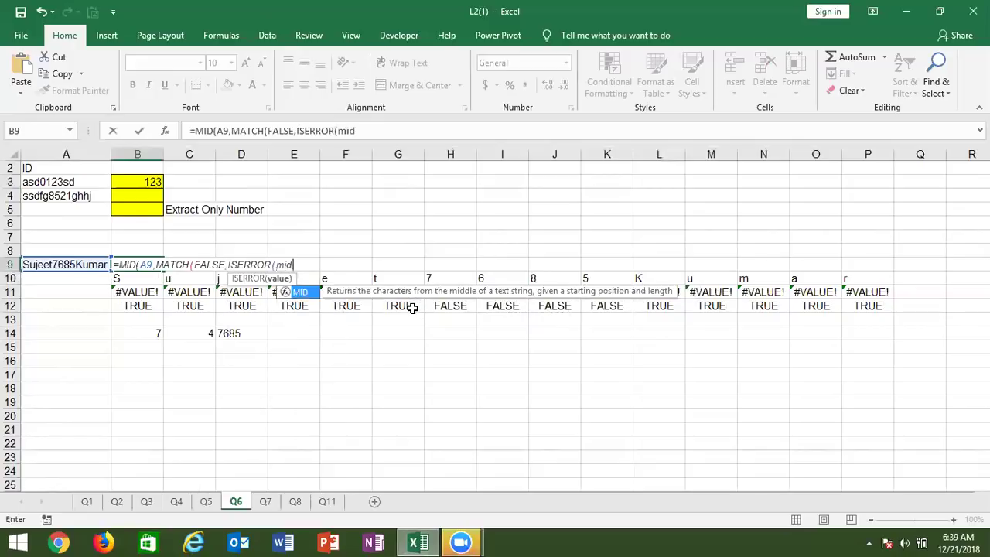
key("Tab")
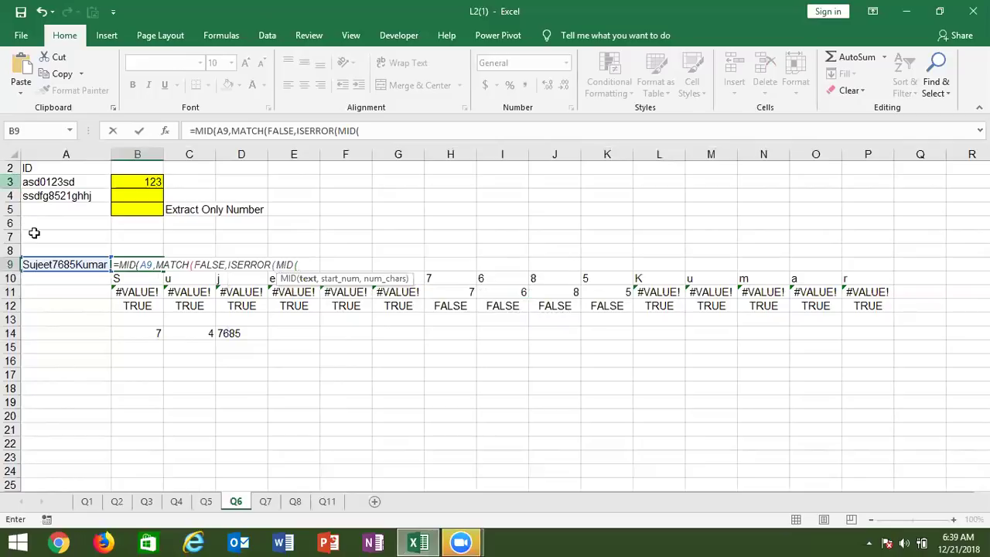
left_click(45, 264)
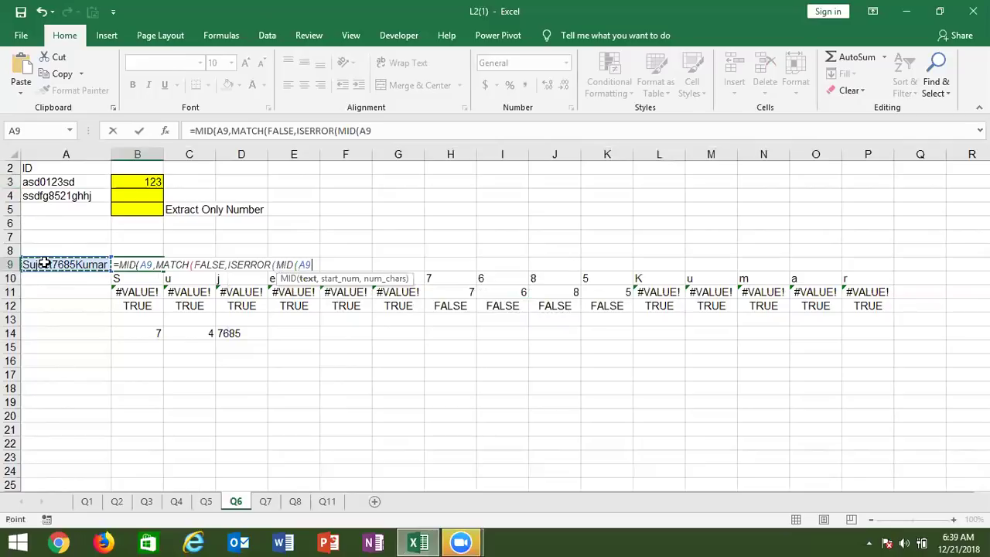
type(",col")
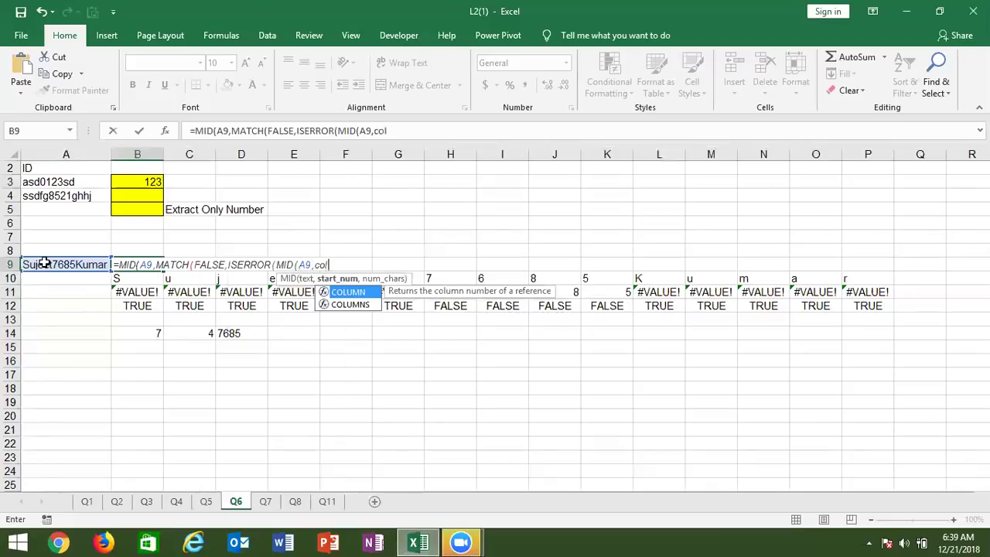
key("Tab")
type("1:1")
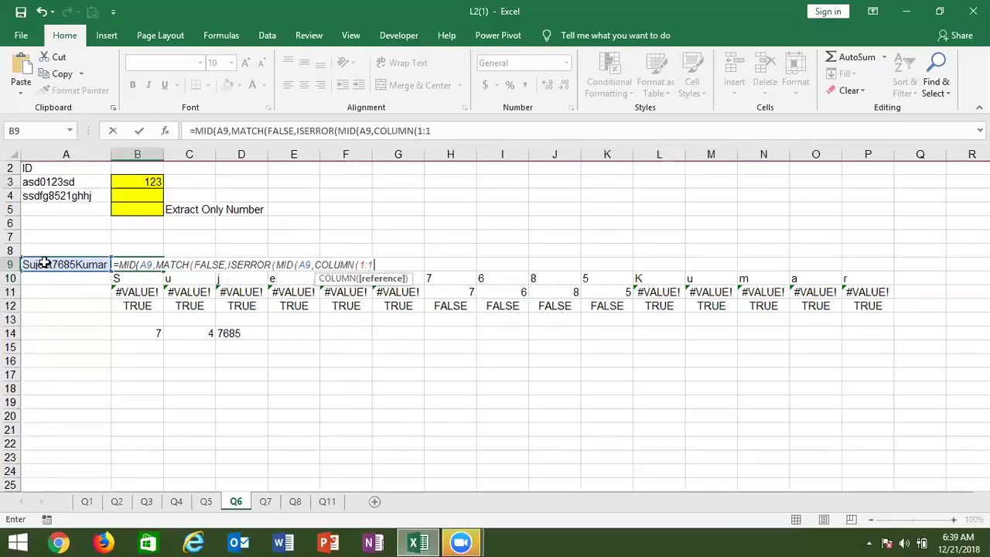
type("),")
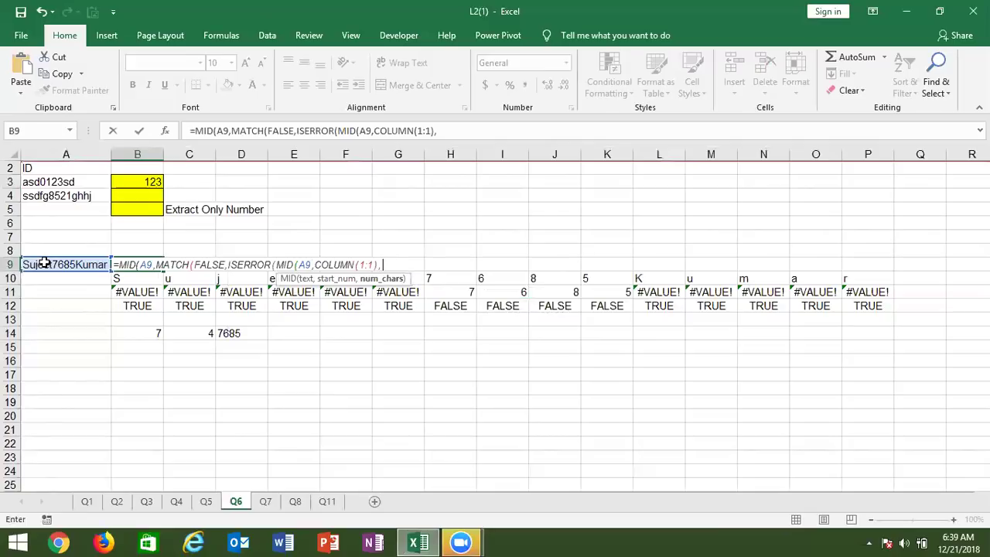
type("1)")
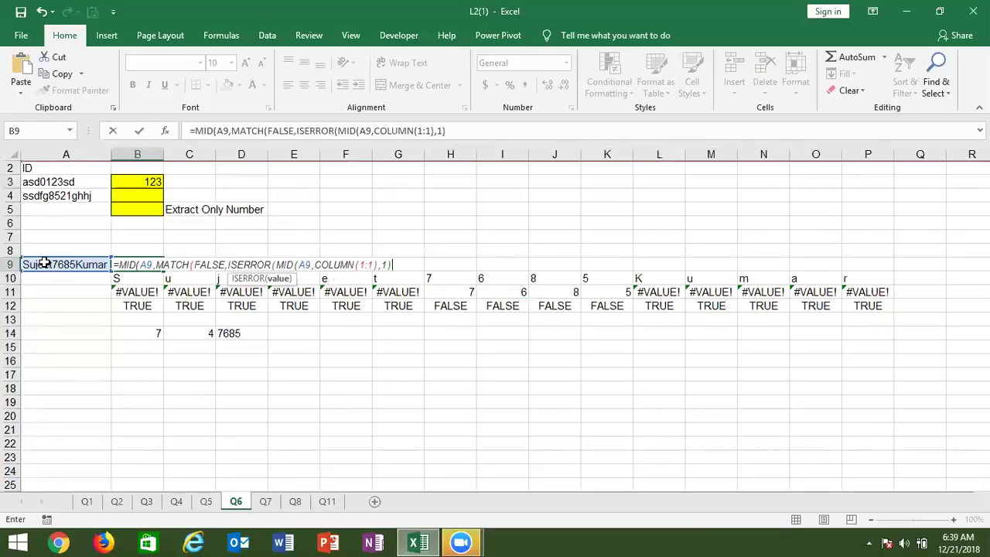
type("*1")
type(")")
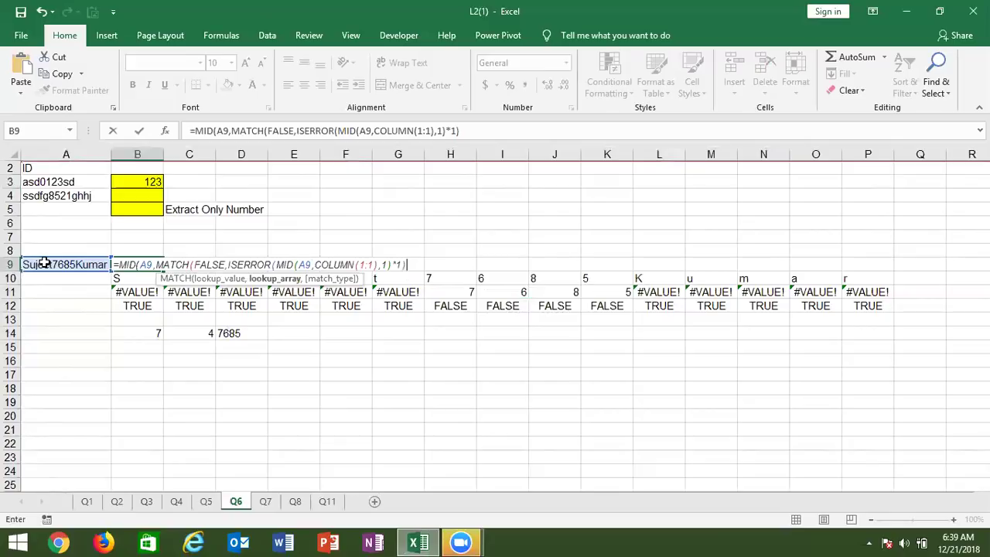
type(",")
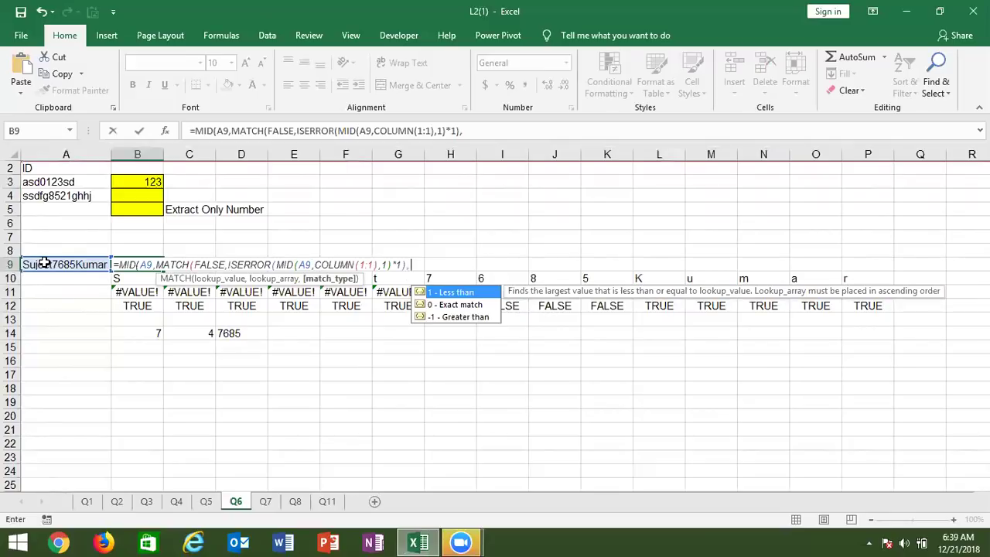
type("tu")
key("BackSpace")
key("BackSpace")
type("1")
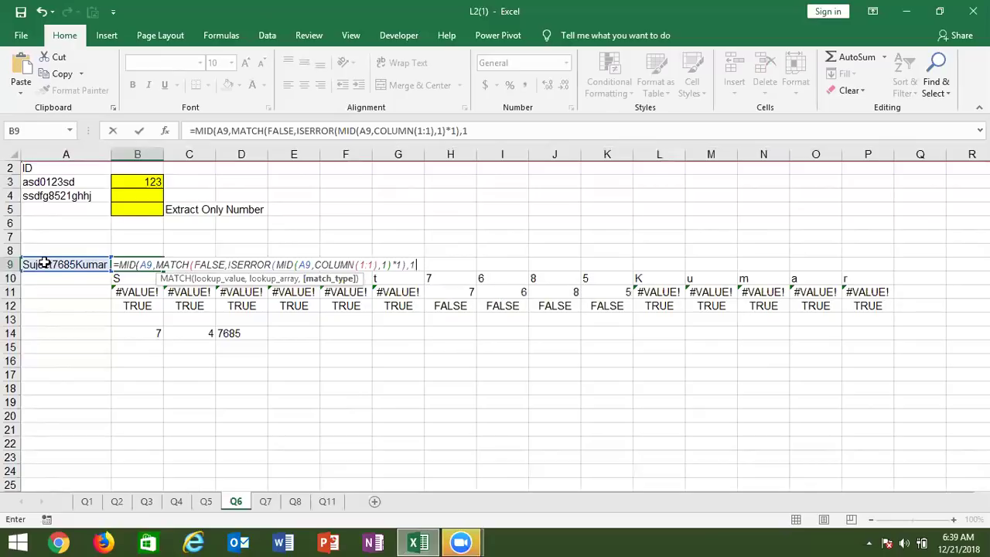
key("BackSpace")
key("BackSpace")
type(",0")
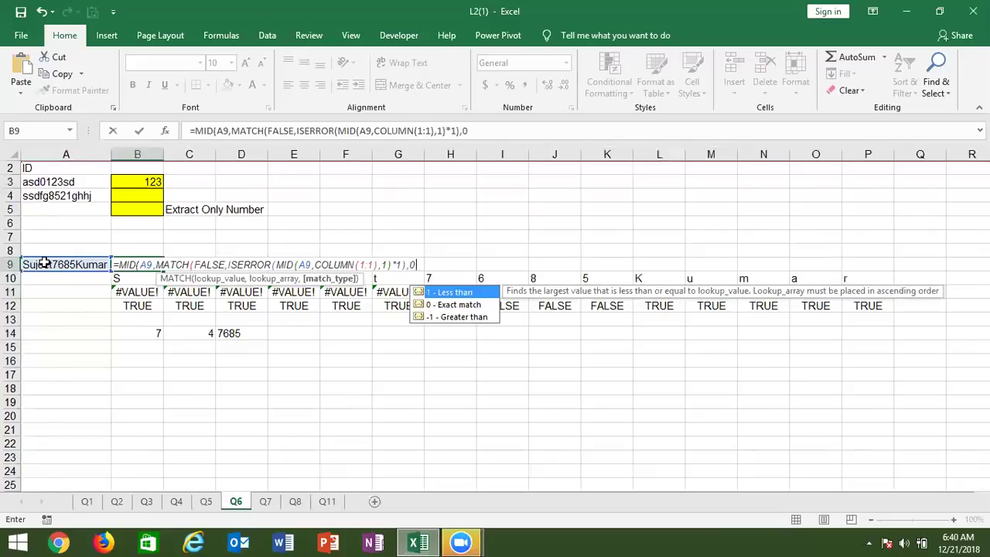
type(")")
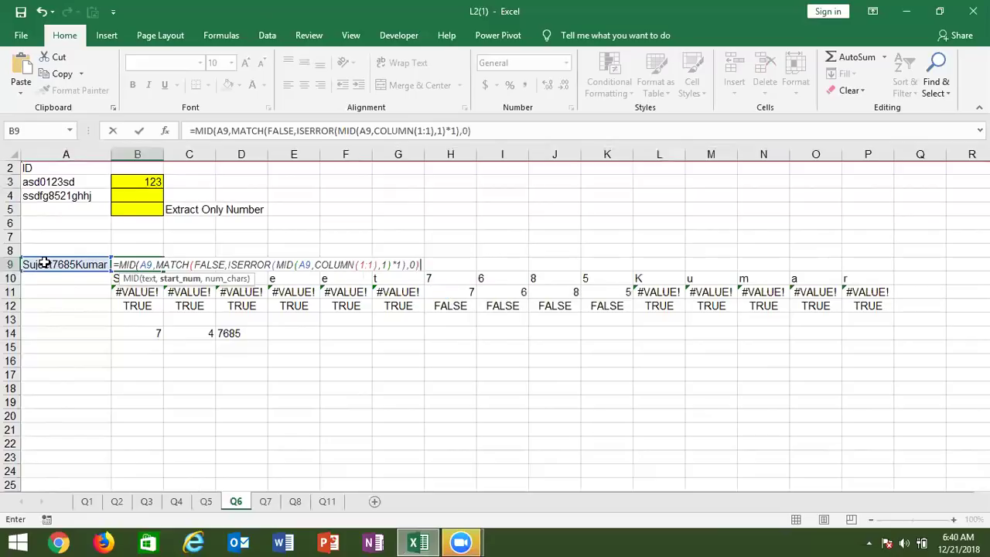
type(",")
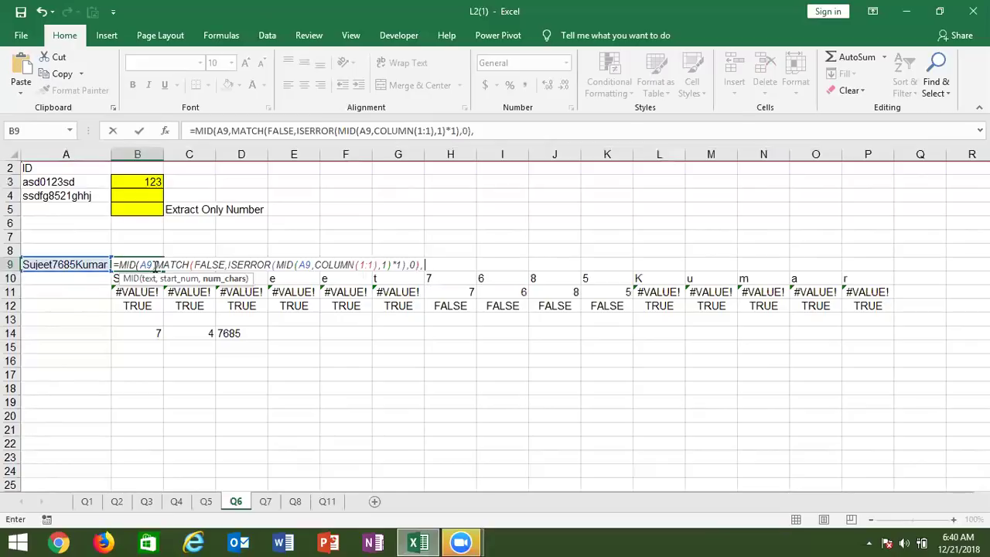
- Append COUNTIF(FALSE, to B9's formula, using autocomplete for COUNTIF and FALSE
type("cou")
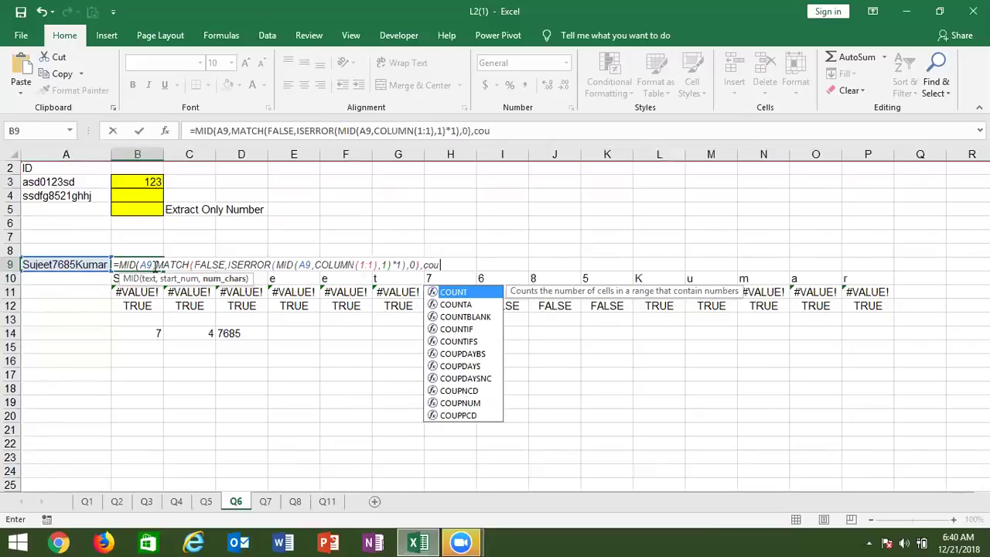
key("Down")
key("Down")
key("Down")
key("Tab")
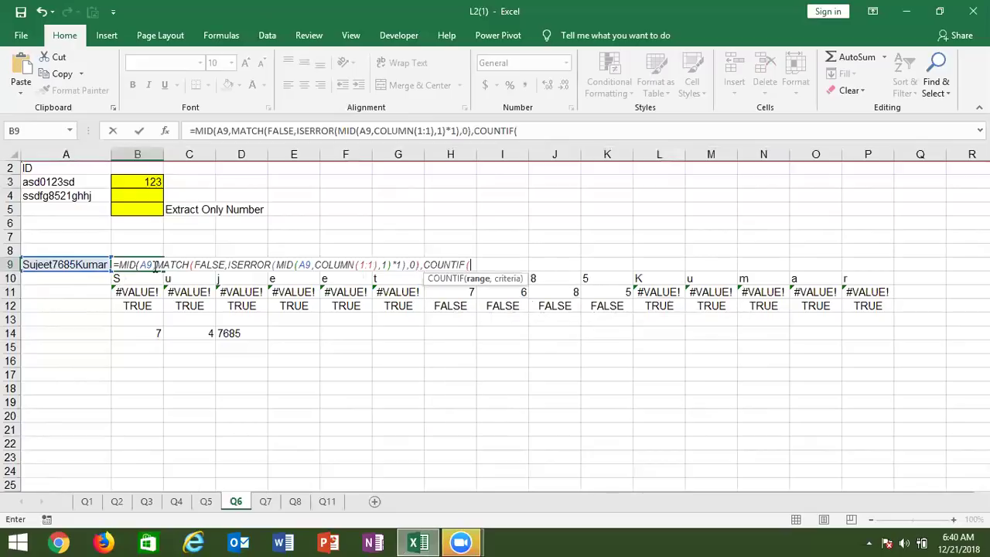
type("fas")
key("BackSpace")
type("ls")
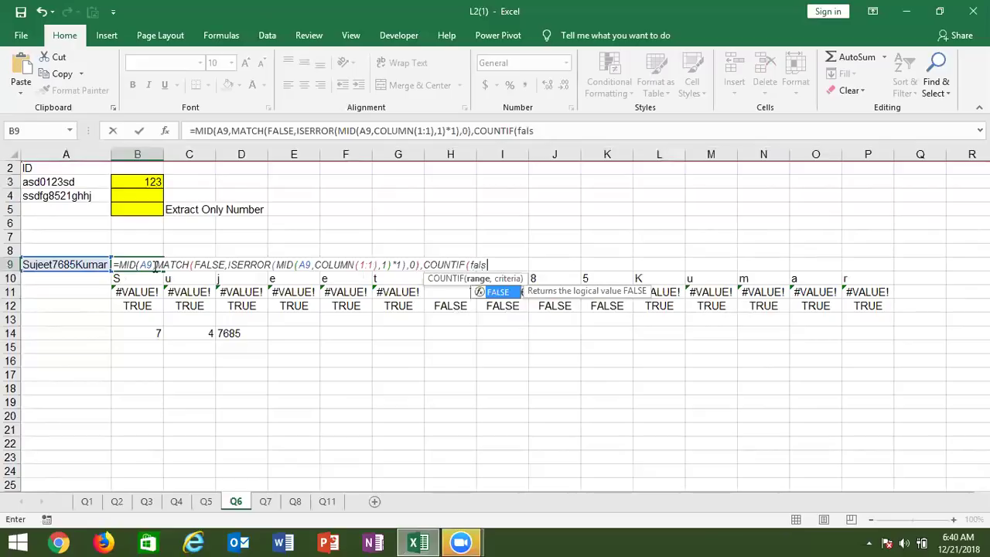
key("Tab")
- Continue with ISERROR(MID(A9,COLUMN(1:1),1)) as COUNTIF's next argument, referencing A9
type(",")
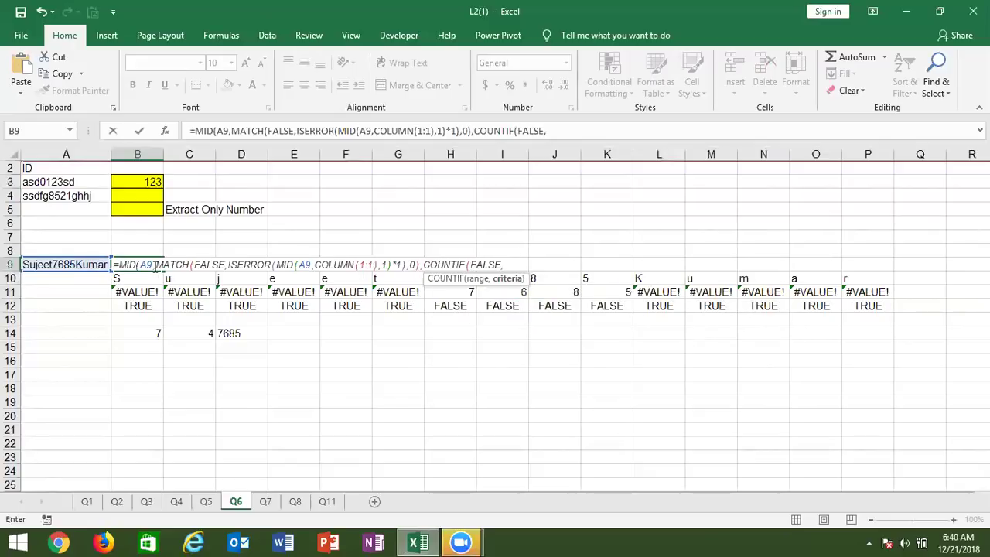
type("i")
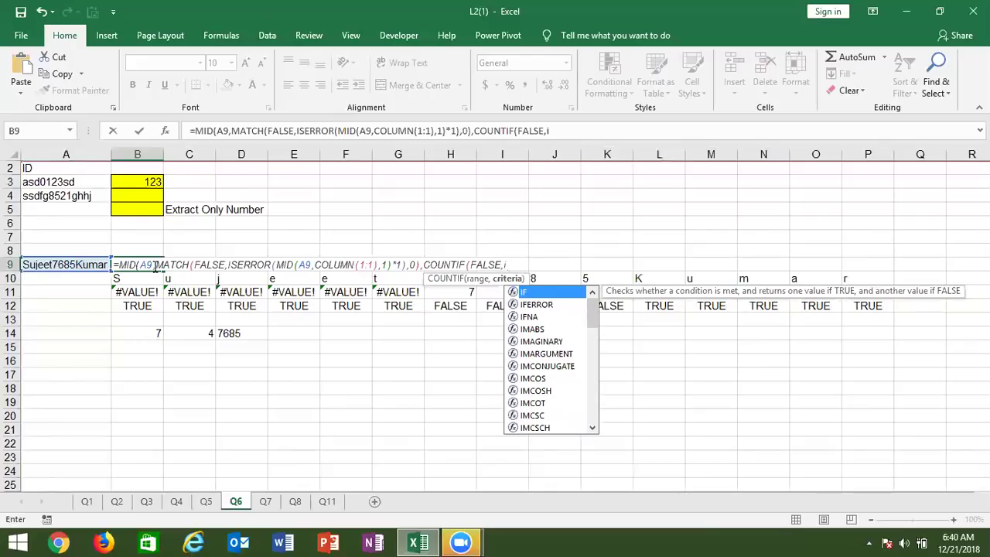
type("se")
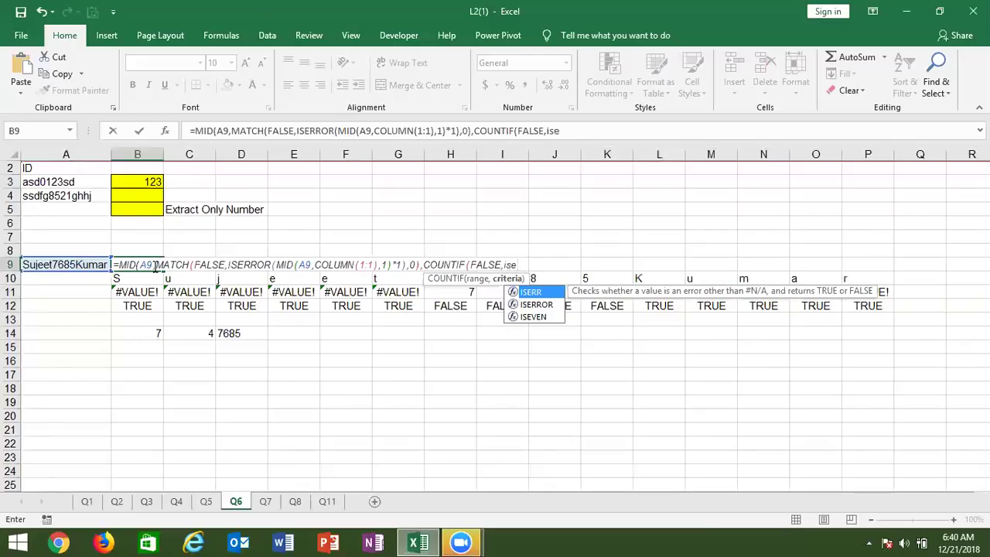
key("Down")
key("Tab")
type("mi")
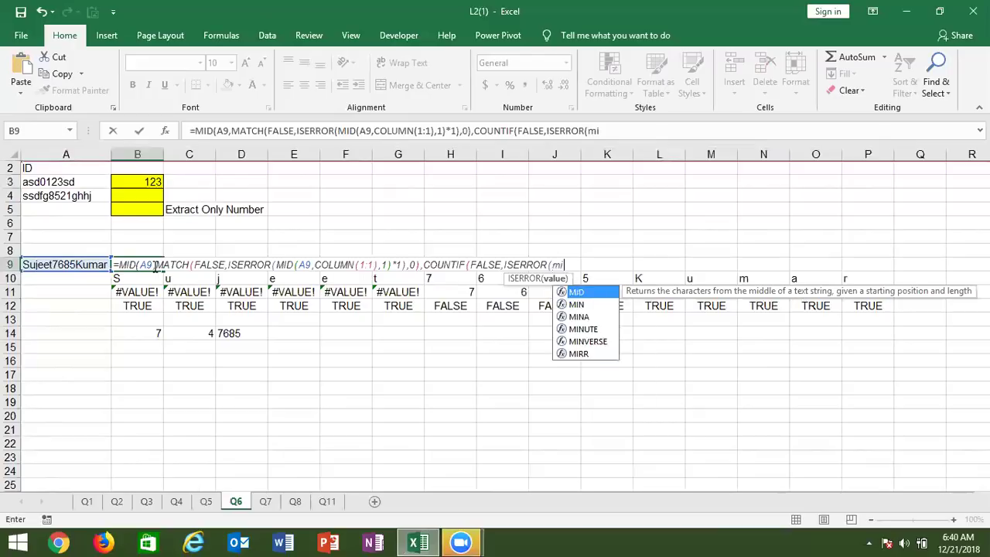
key("Tab")
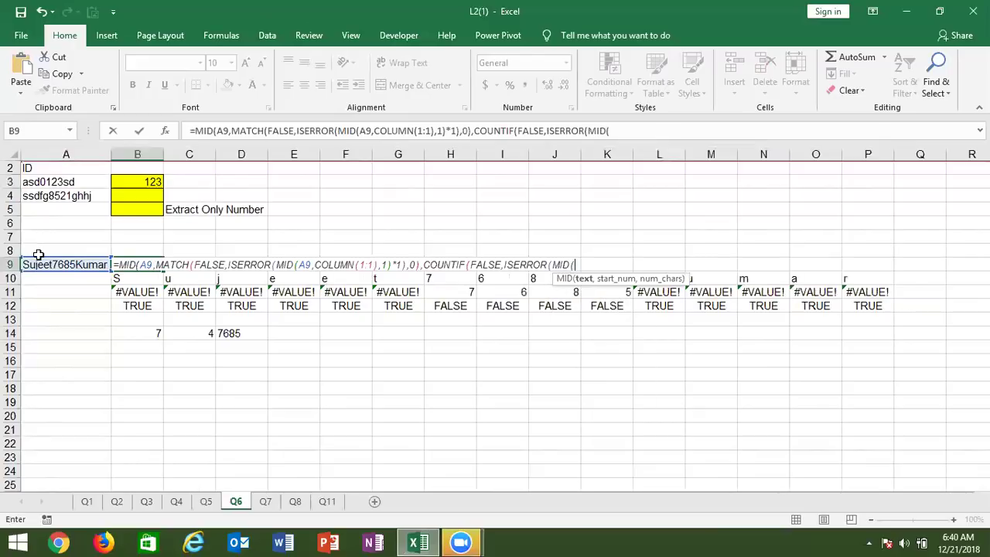
left_click(40, 264)
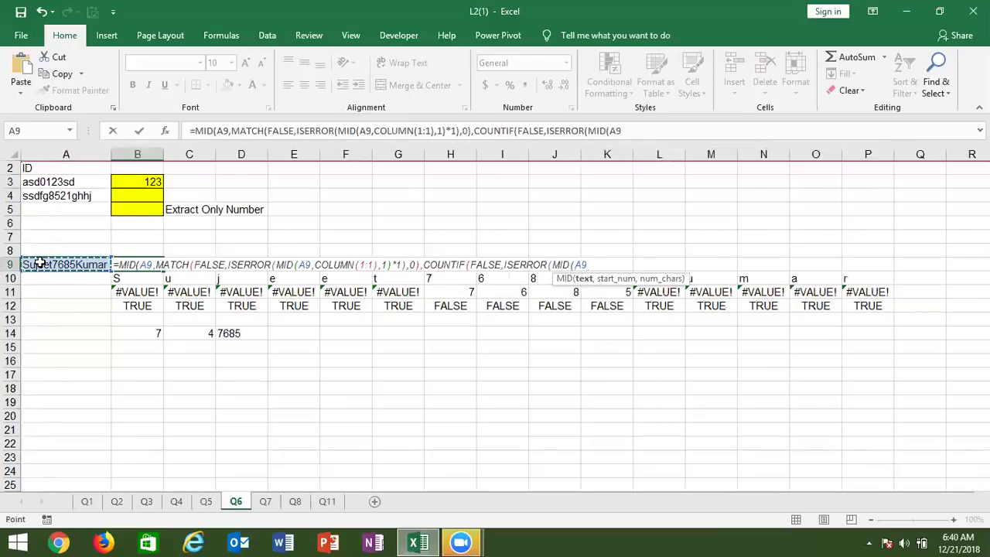
type(",col")
key("Tab")
type("1:")
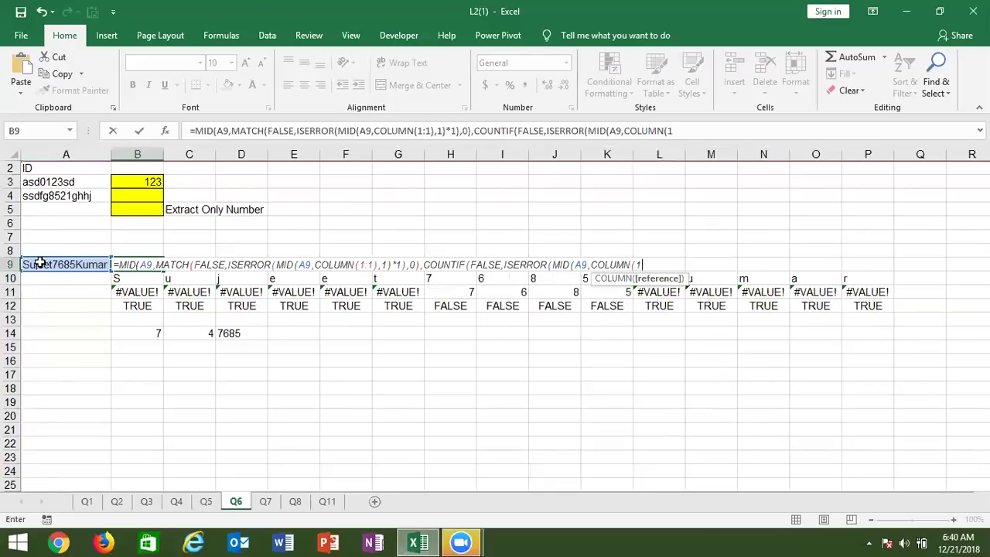
type("1")
type("),1")
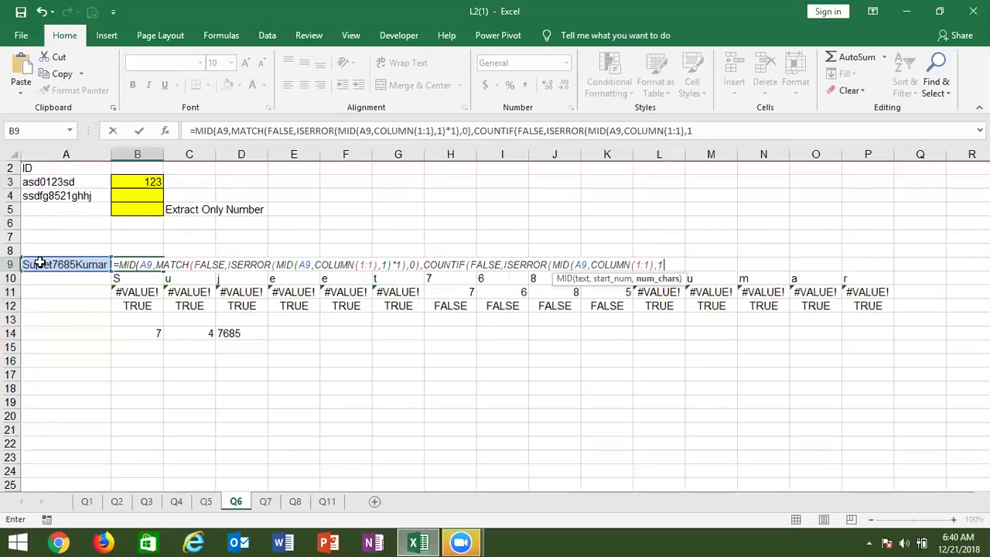
type(")")
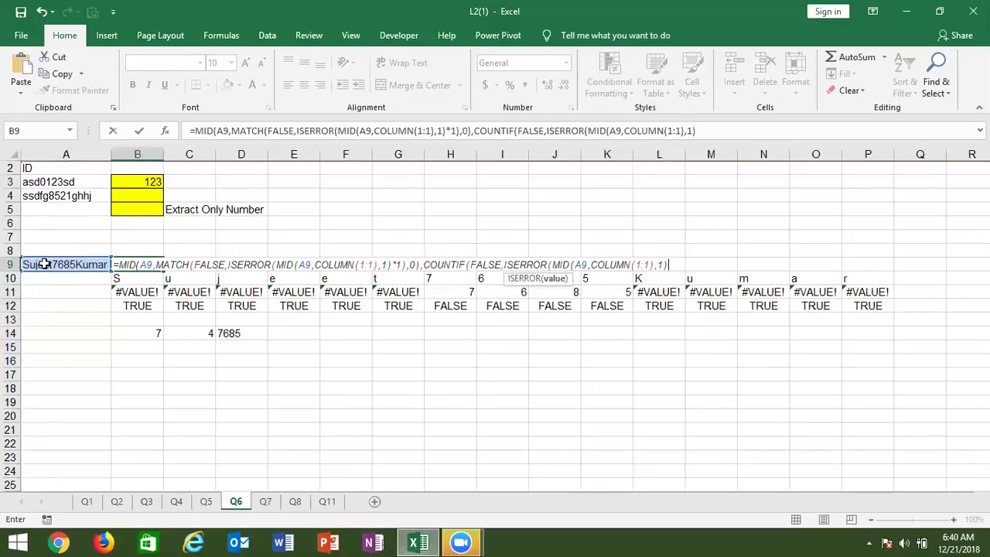
- Move FALSE to COUNTIF's criteria so it reads COUNTIF(ISERROR(MID(A9,COLUMN(1:1),1)*1),FALSE)
left_click_drag(503, 266, 471, 264)
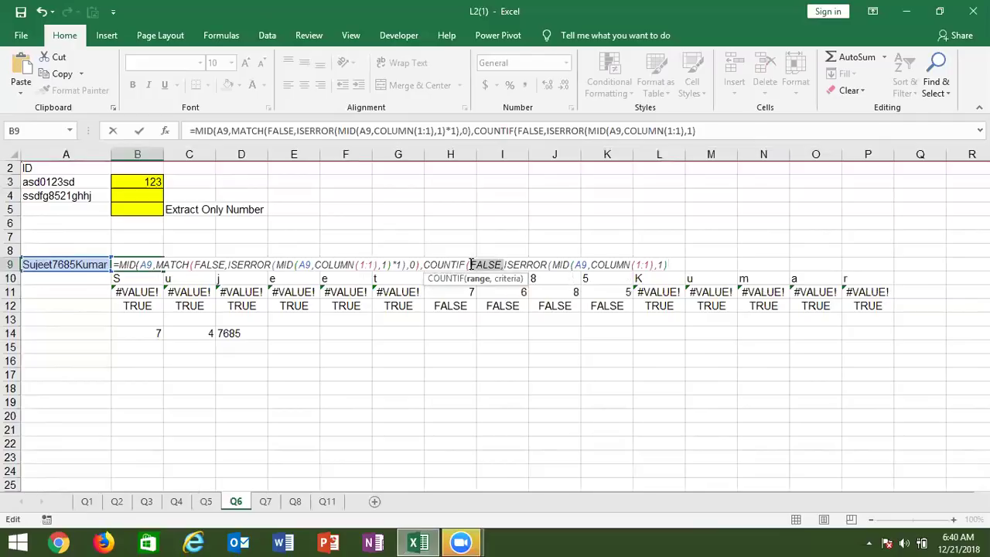
key("Delete")
key("Delete")
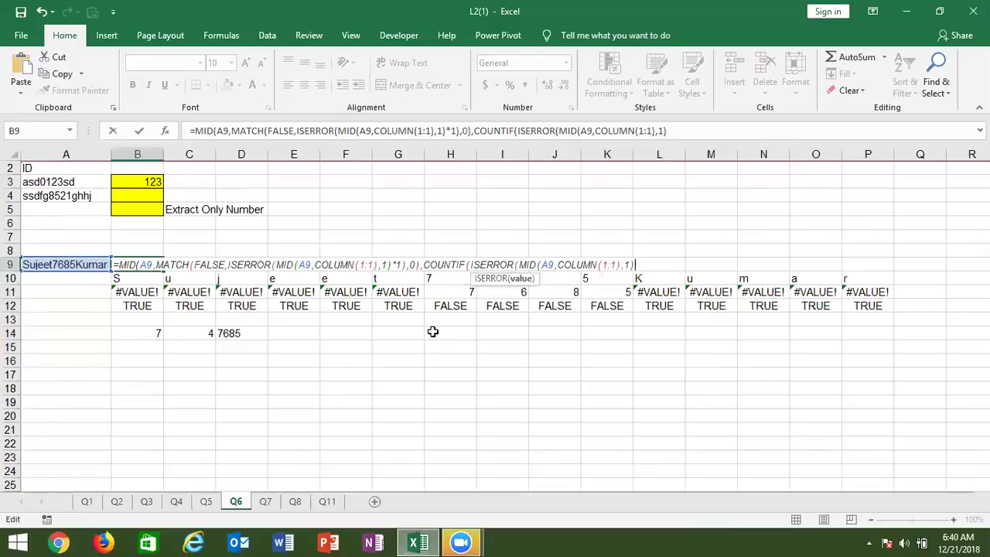
type("*1")
type("),fal")
key("Tab")
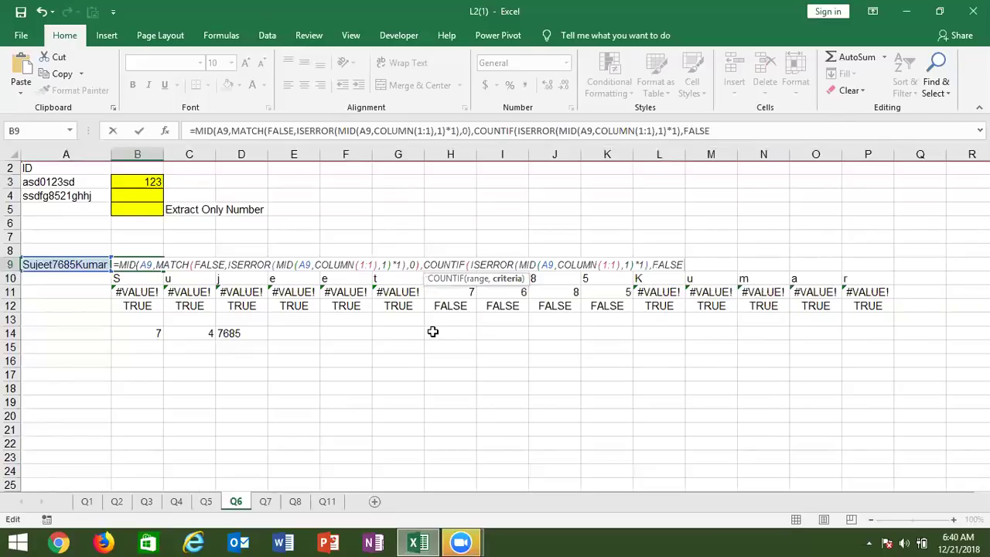
type(")")
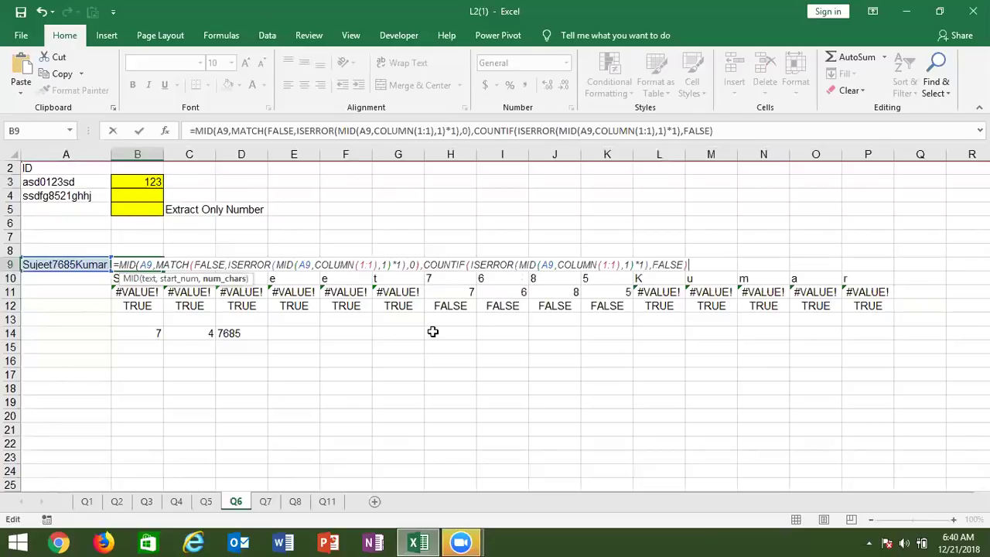
- Add a final closing parenthesis after FALSE in B9's formula and re-enter it
key("ctrl+shift+Return")
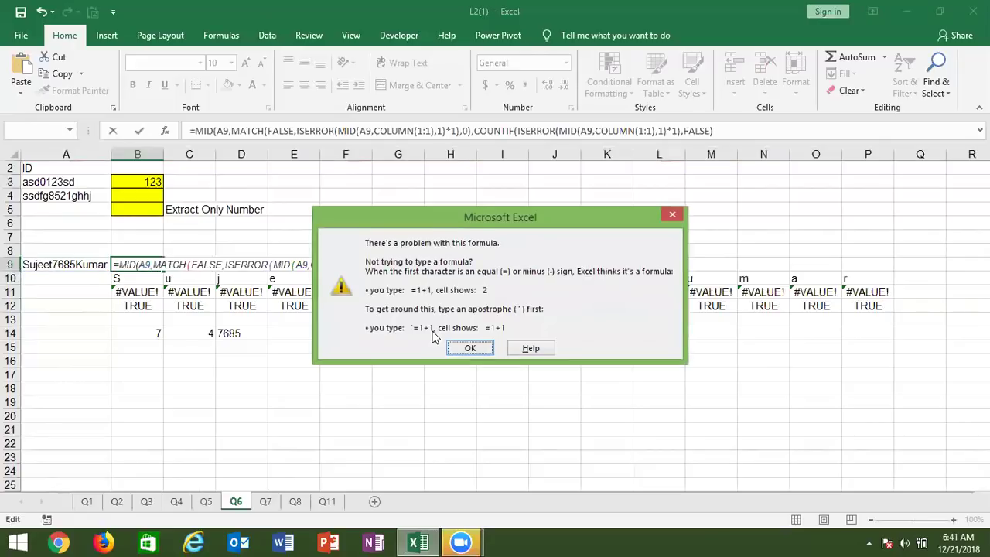
key("Return")
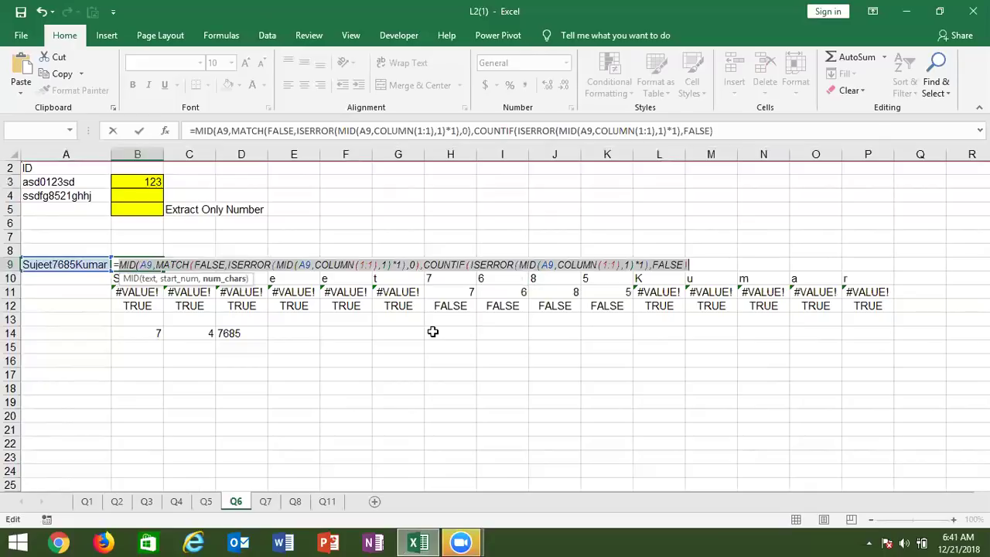
left_click(650, 265)
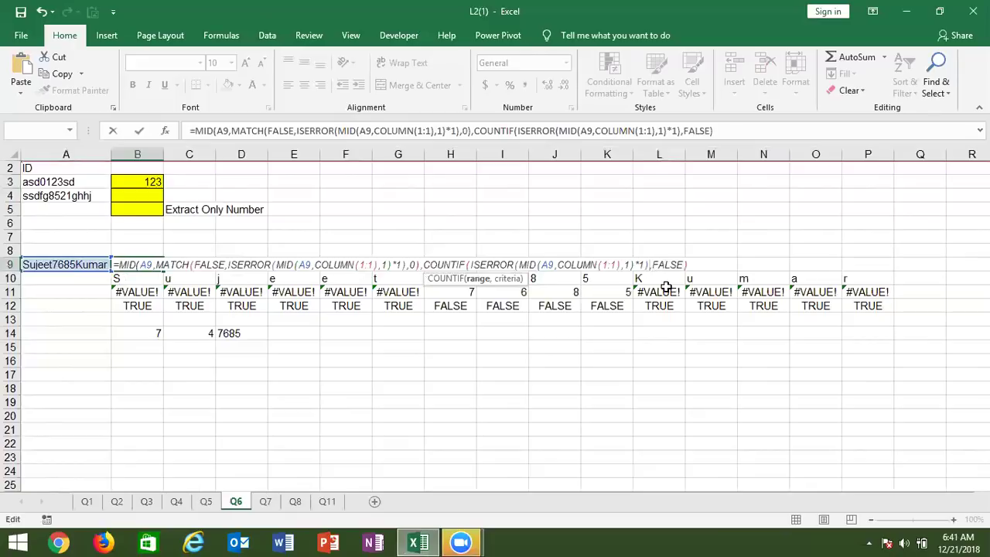
double_click(670, 265)
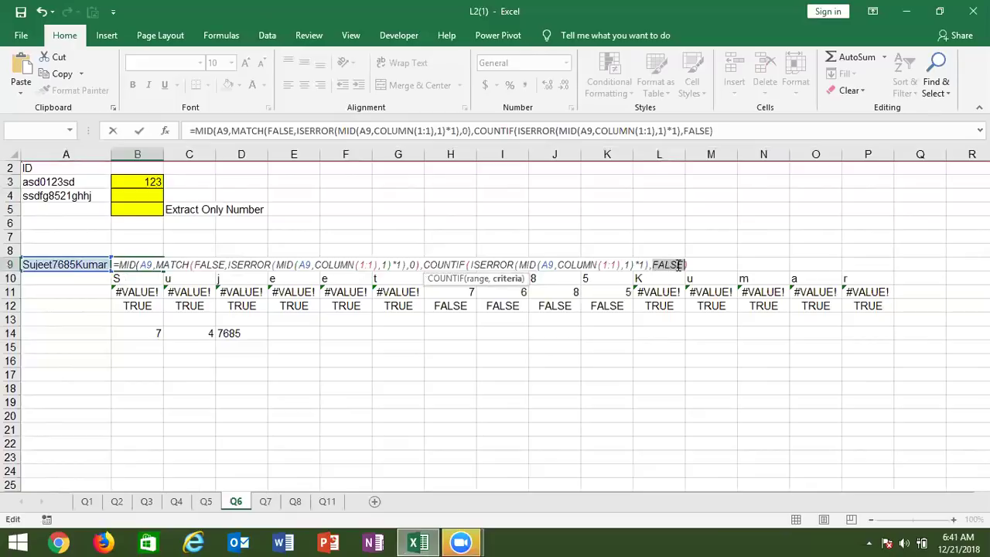
left_click(688, 265)
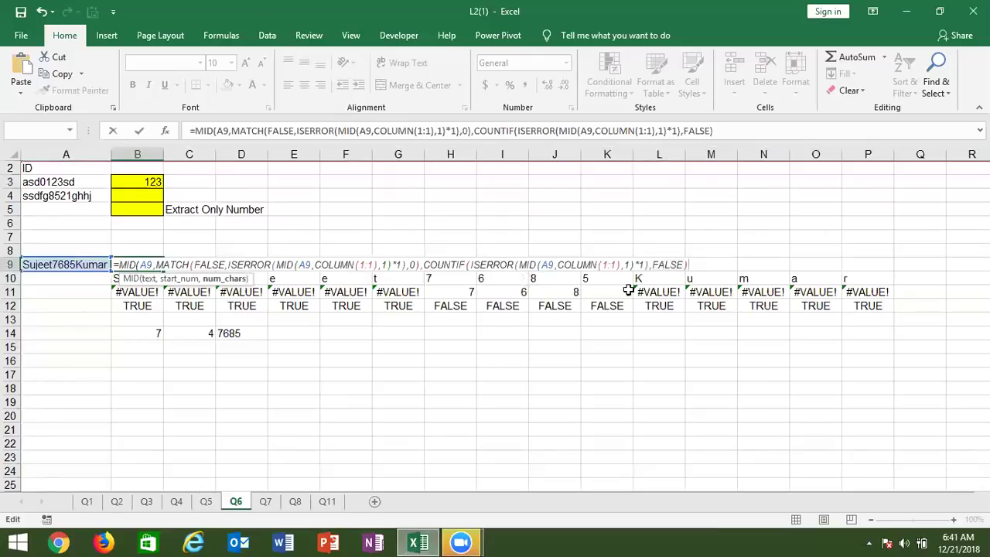
type(")")
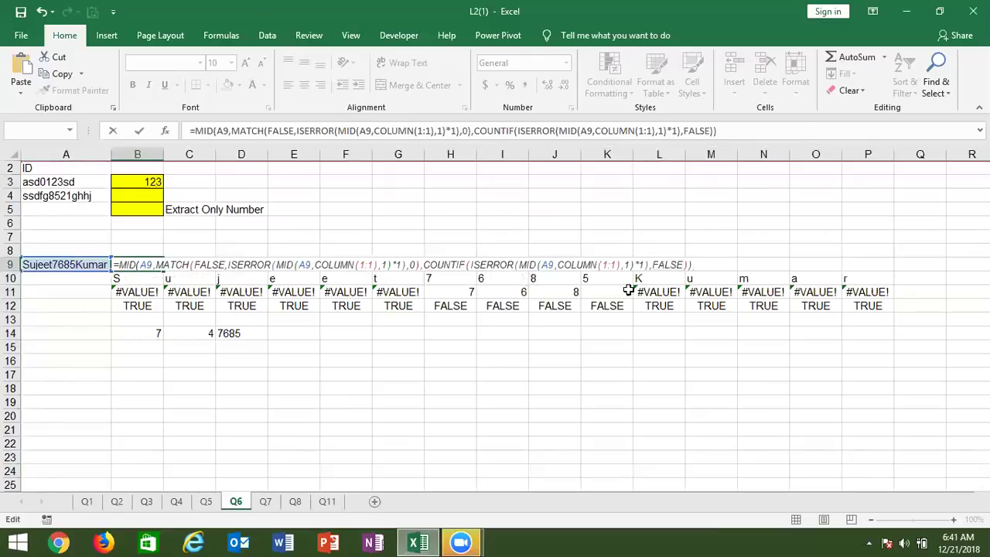
key("Return")
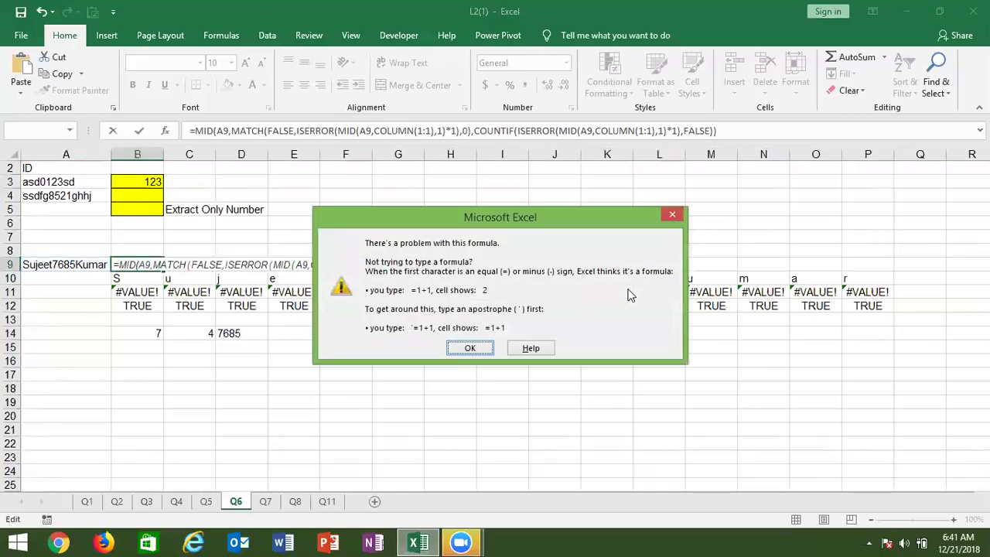
- Review the MATCH part of B9's formula argument by argument
key("Return")
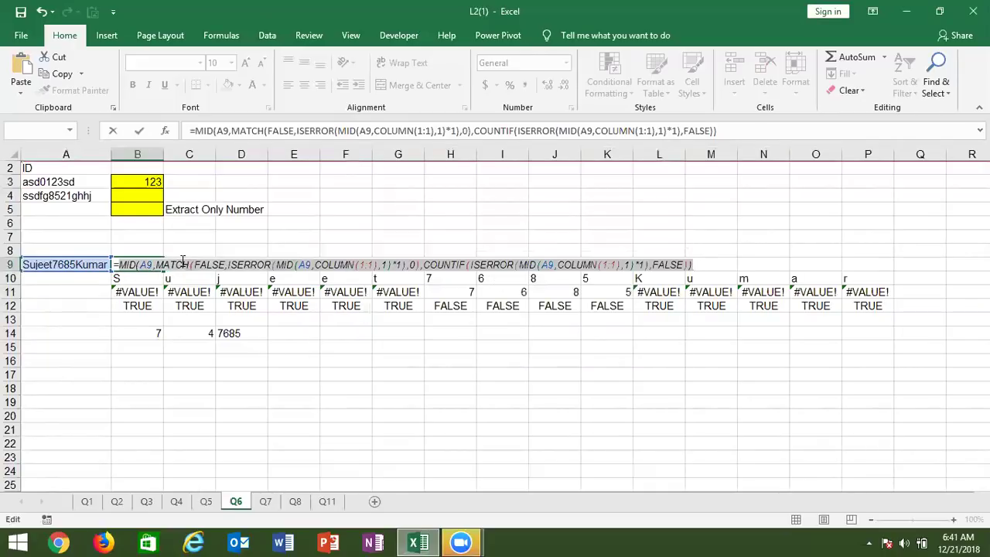
left_click(180, 264)
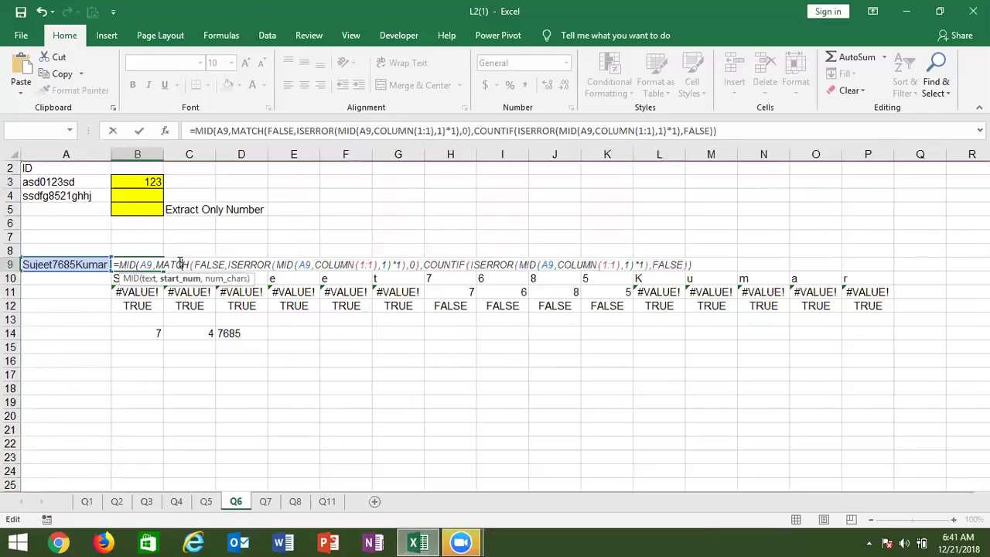
key("Left")
key("Left")
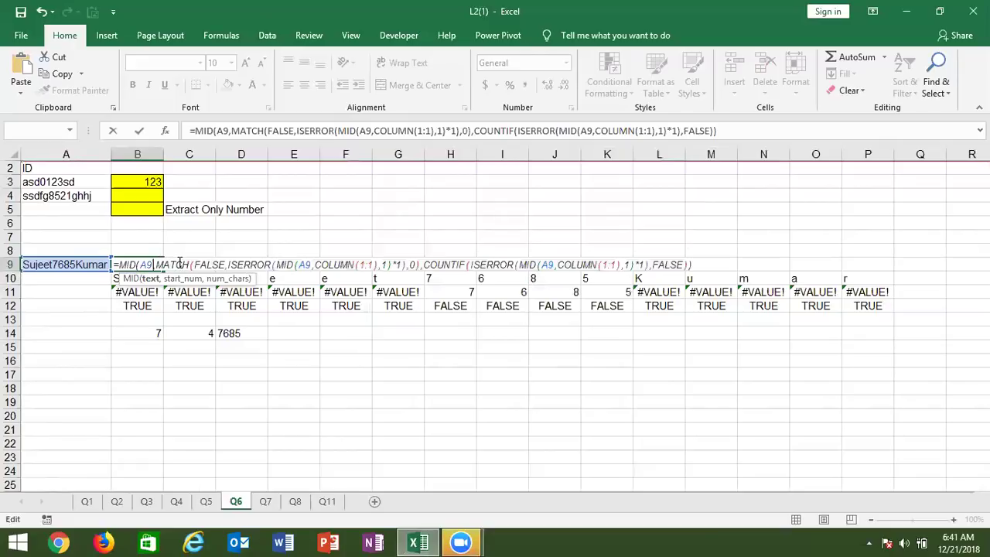
key("Right")
key("Right")
key("Right")
key("Right")
key("Right")
key("Right")
key("Right")
key("Right")
key("Right")
key("Right")
key("Right")
key("Right")
key("Right")
key("Right")
key("Right")
key("Right")
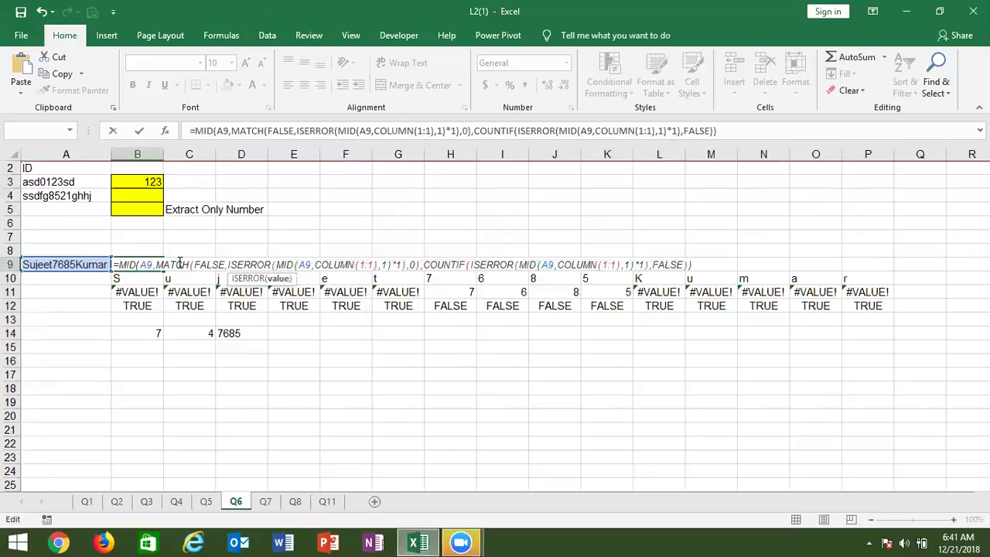
key("Right")
key("Right")
key("Right")
key("Right")
key("Right")
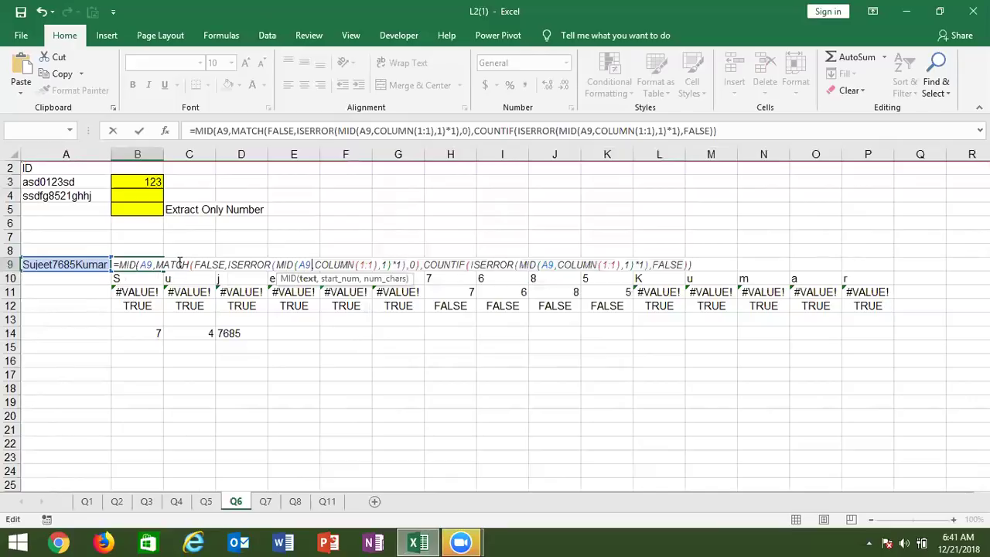
key("Right")
key("Right")
key("Right")
key("Right")
key("Right")
key("Right")
key("Right")
key("Right")
key("Right")
key("Right")
key("Right")
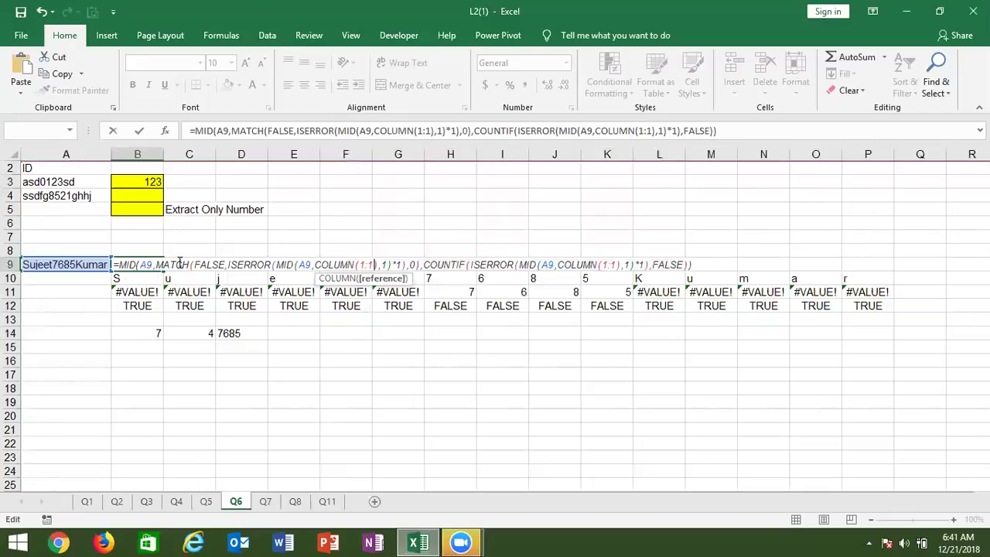
key("Right")
key("Right")
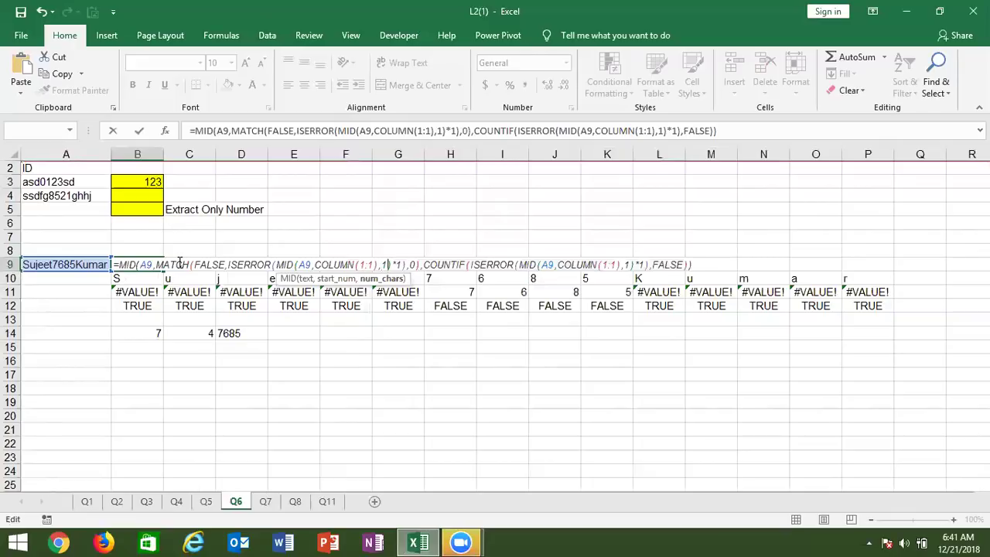
key("Right")
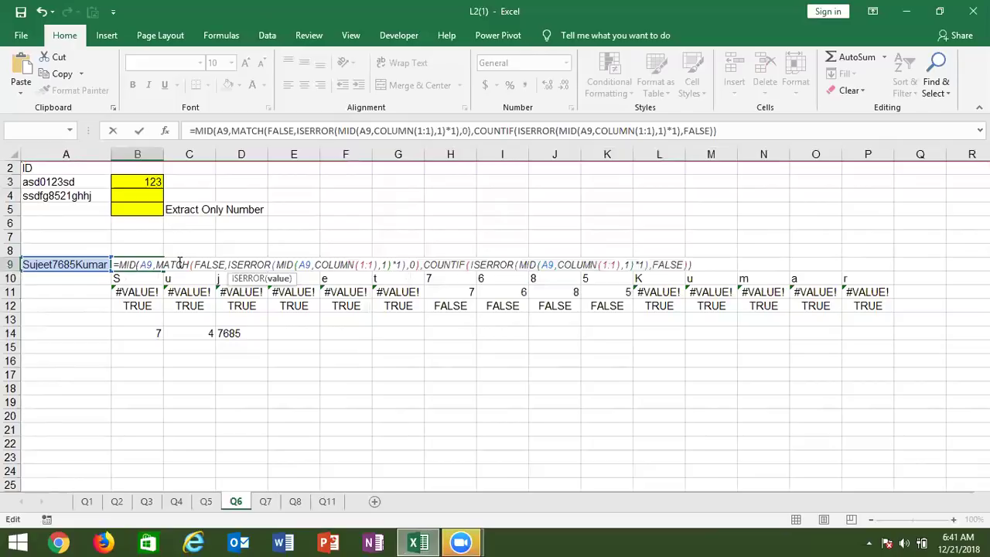
key("Right")
key("Right")
key("Right")
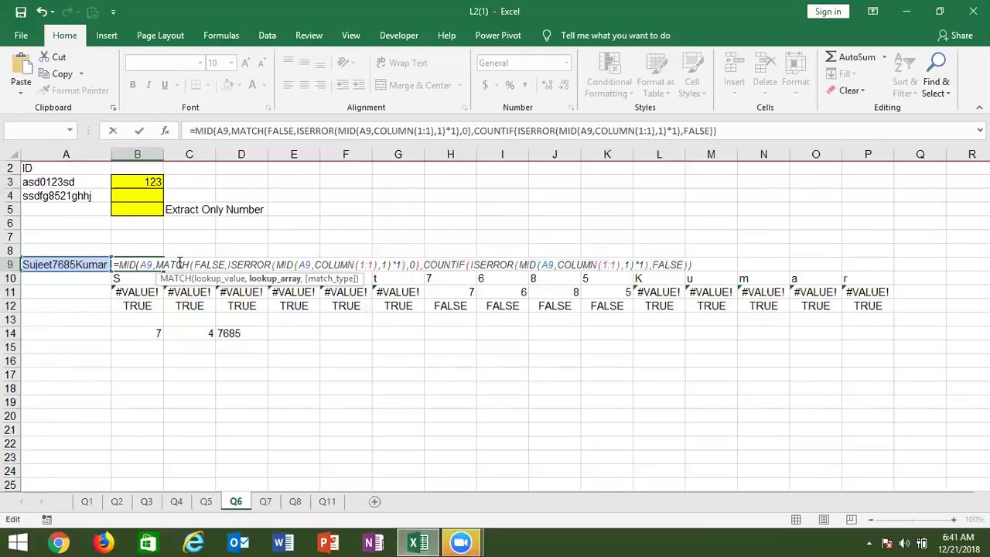
key("Right")
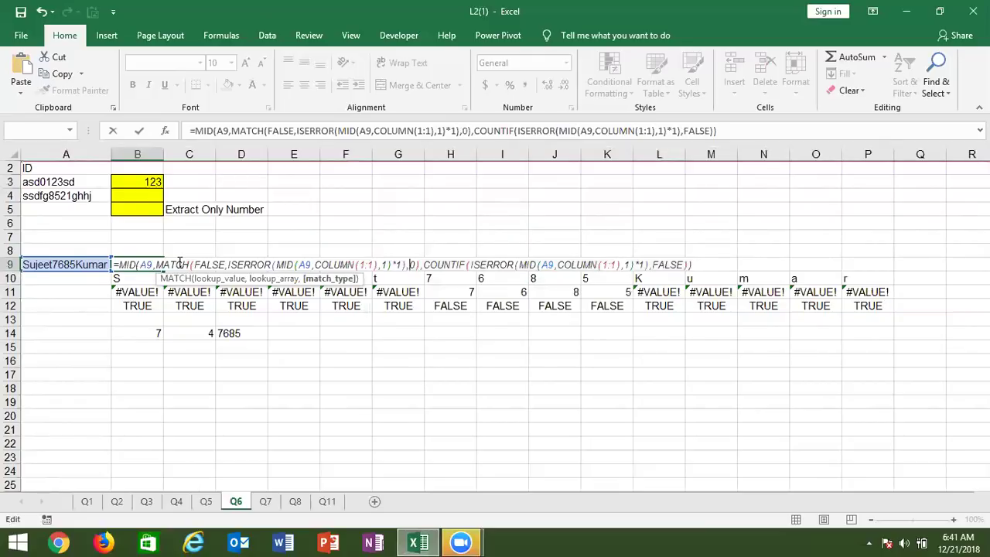
key("Right")
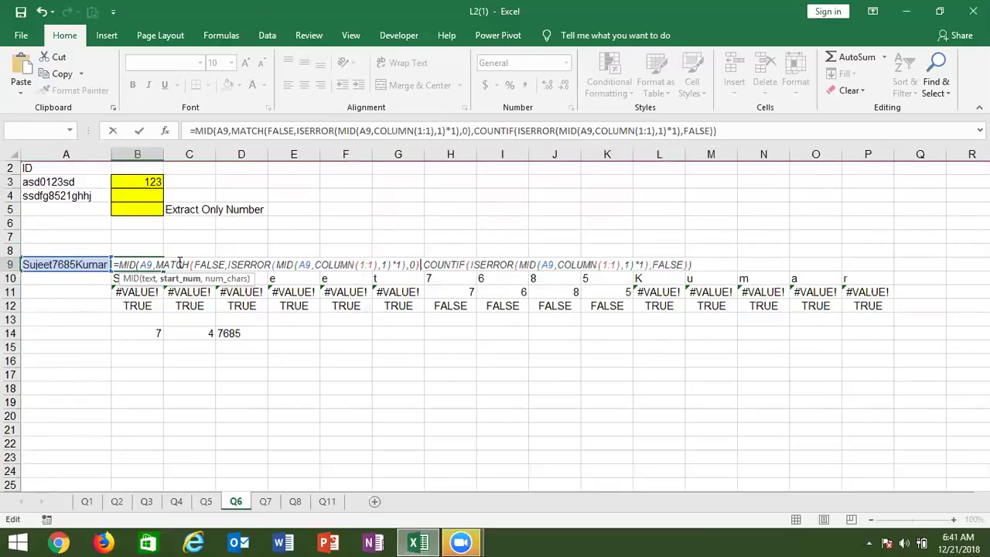
- Review the COUNTIF part's arguments, then try entering B9 as an array formula
key("Right")
key("Right")
key("Right")
key("Right")
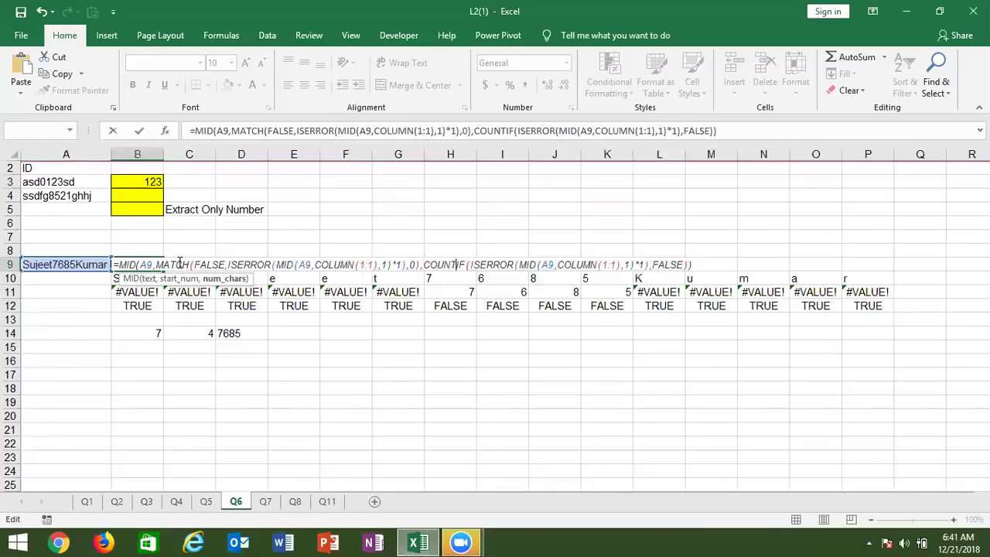
key("Right")
key("Right")
key("Right")
key("Right")
key("Right")
key("Right")
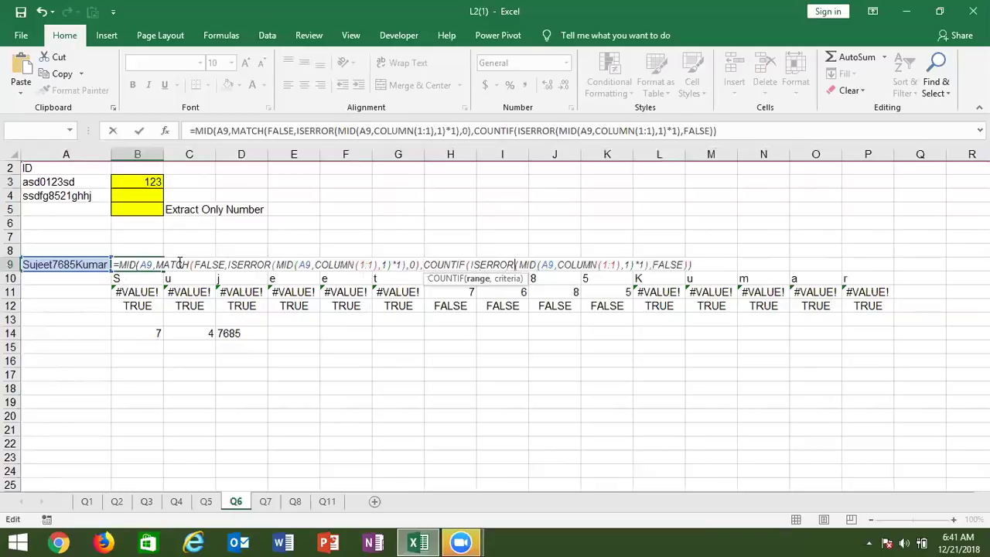
key("Right")
key("Right")
key("Right")
key("Right")
key("Right")
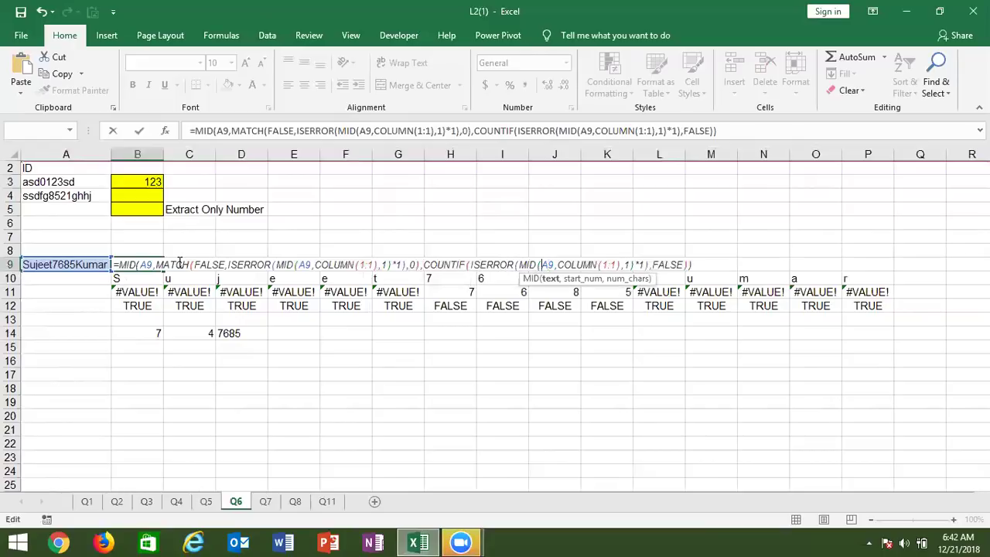
key("Left")
key("Left")
key("Left")
key("Left")
key("Right")
key("Right")
key("Right")
key("Right")
key("Right")
key("Right")
key("Right")
key("Right")
key("Right")
key("Right")
key("Right")
key("Right")
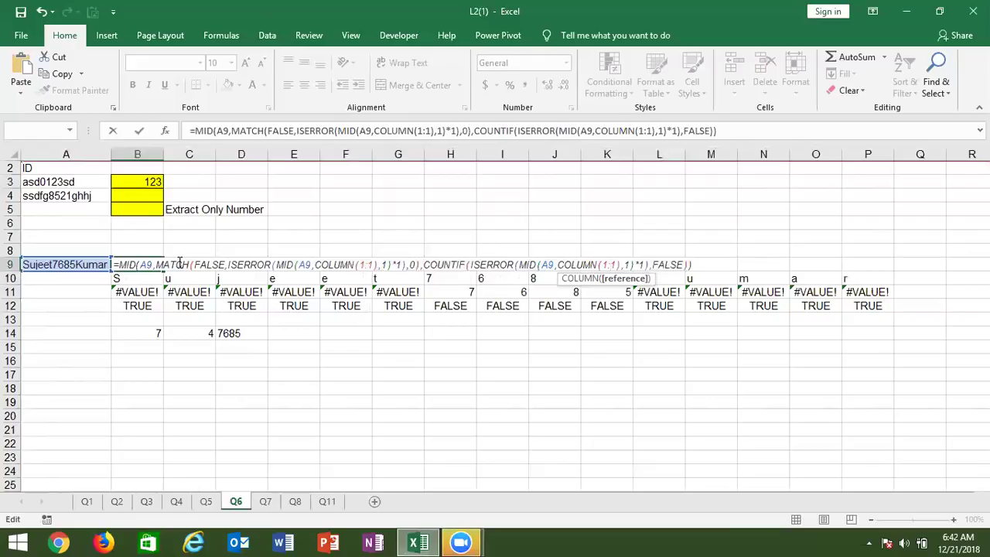
key("Right")
key("Right")
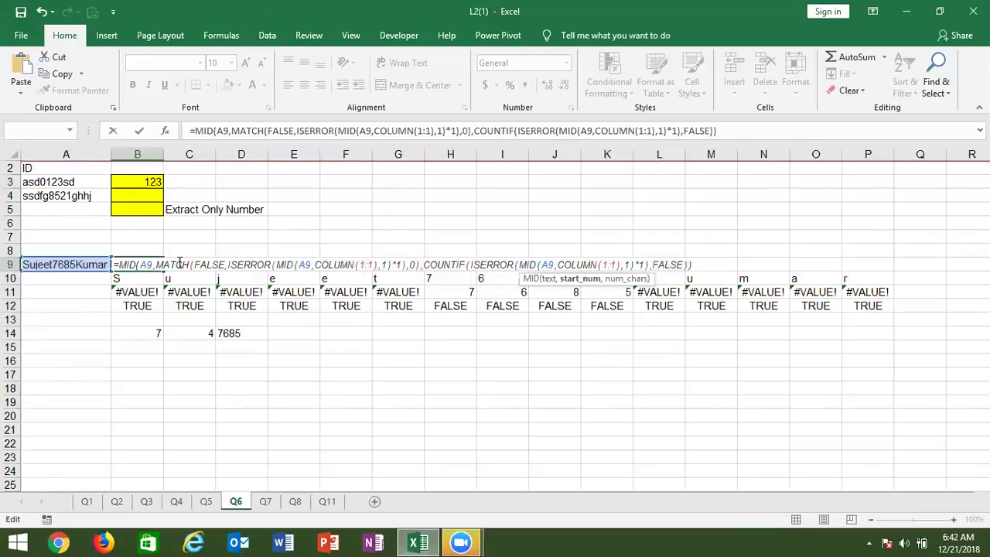
key("Right")
key("Right")
key("Right")
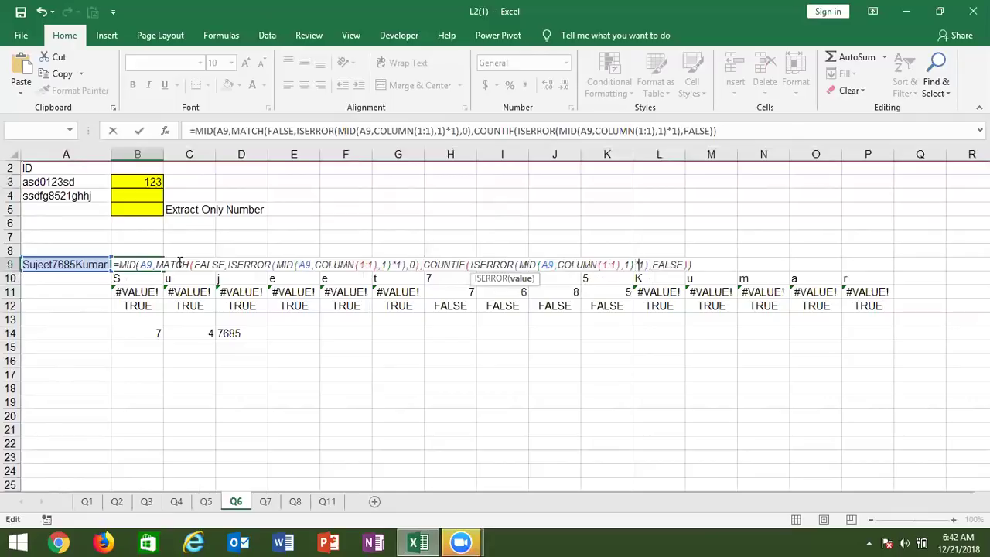
key("Right")
key("Right")
key("Right")
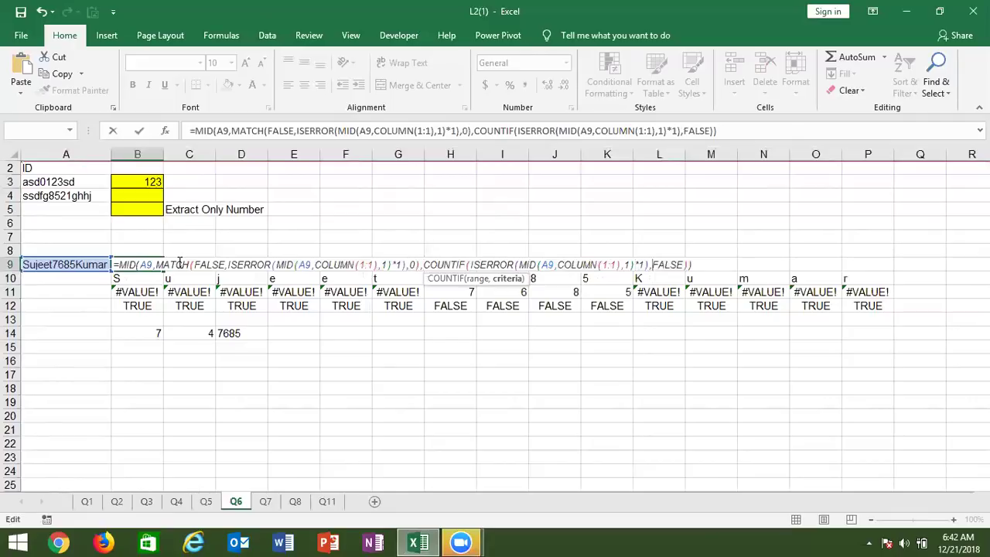
key("Right")
key("Right")
key("Right")
key("Right")
key("Right")
key("Right")
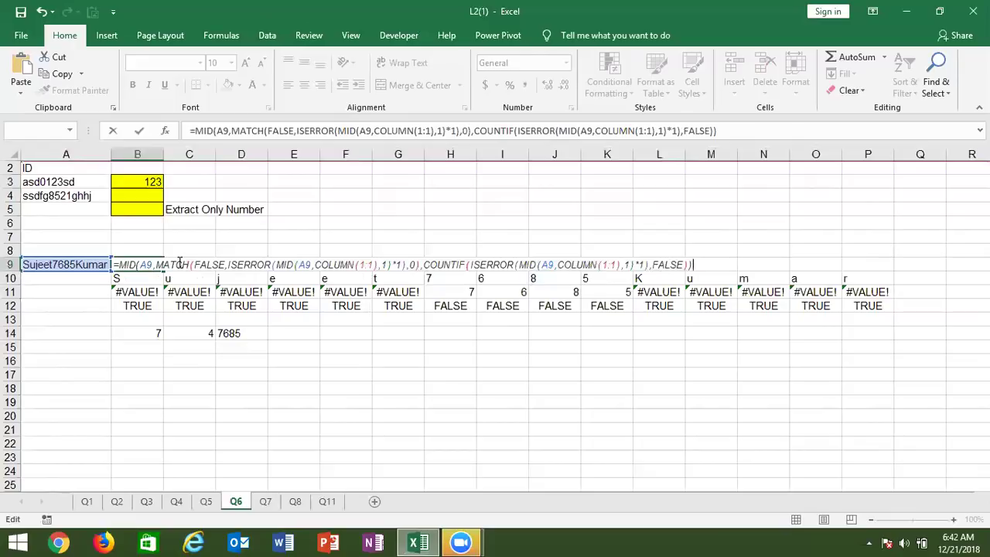
key("ctrl+shift+Return")
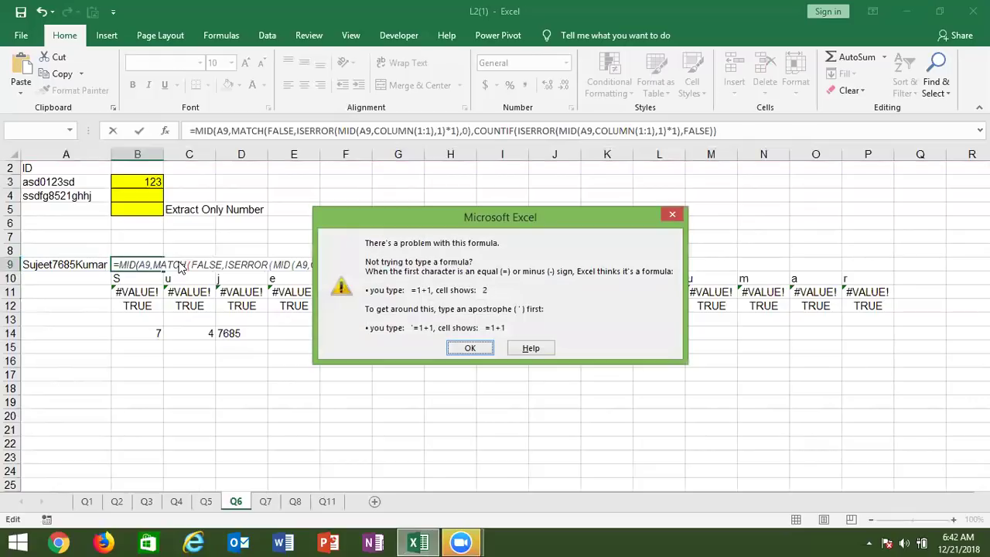
- Wrap B9's COUNTIF part in parentheses, retry entry, then cancel the rejected formula
key("Return")
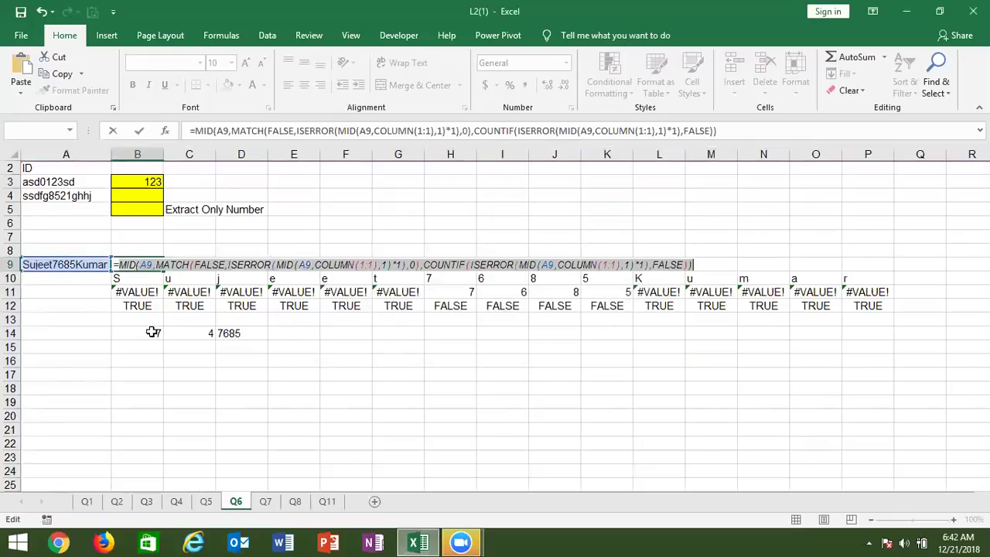
left_click(418, 265)
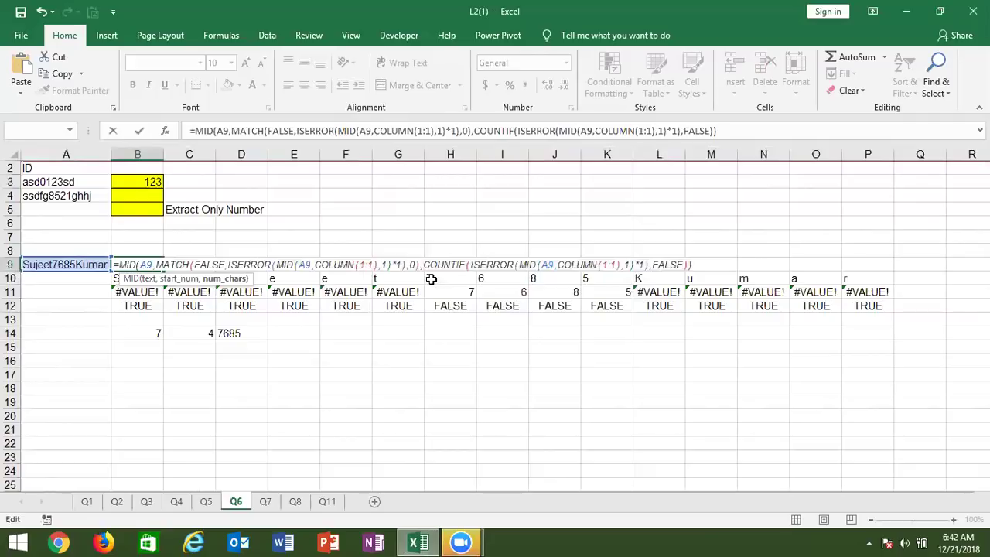
type("(")
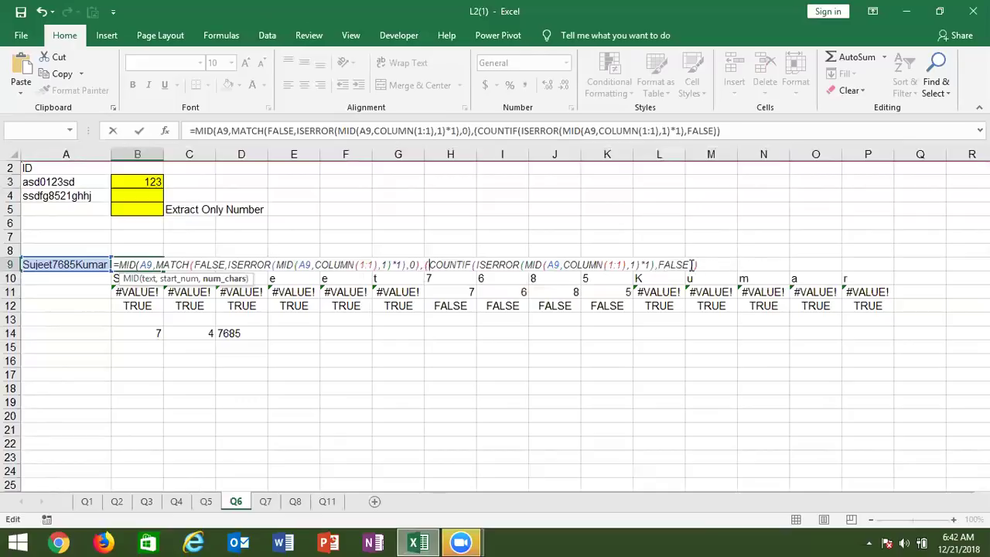
left_click(690, 264)
type(")")
key("Return")
key("Return")
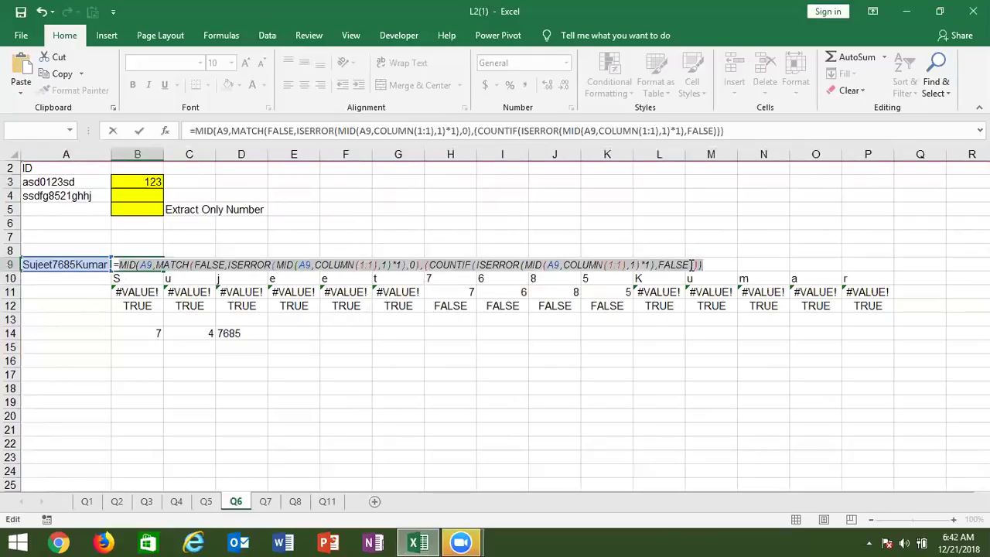
key("Escape")
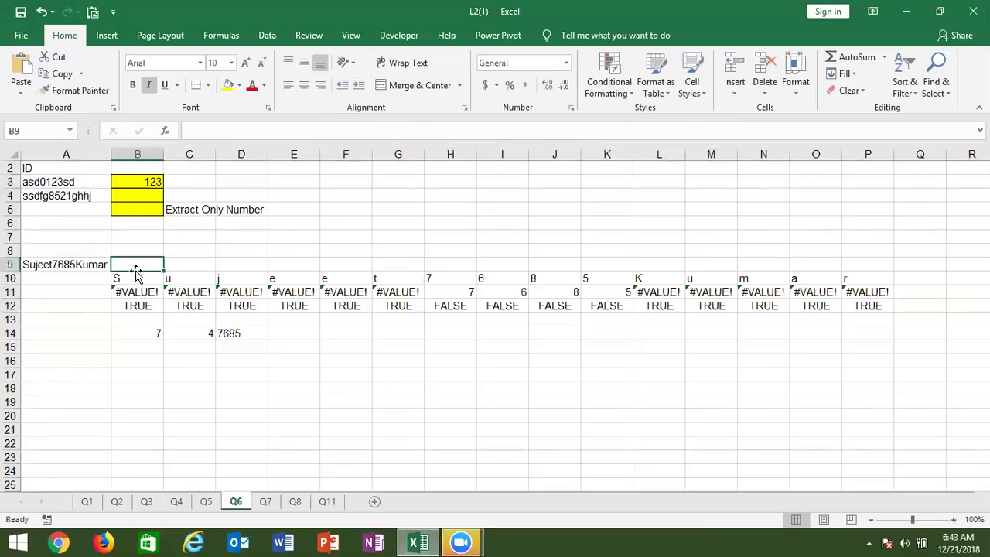
- Store the full MID/MATCH/COUNTIF formula in B7 as text with a leading apostrophe
left_click(137, 238)
type("=")
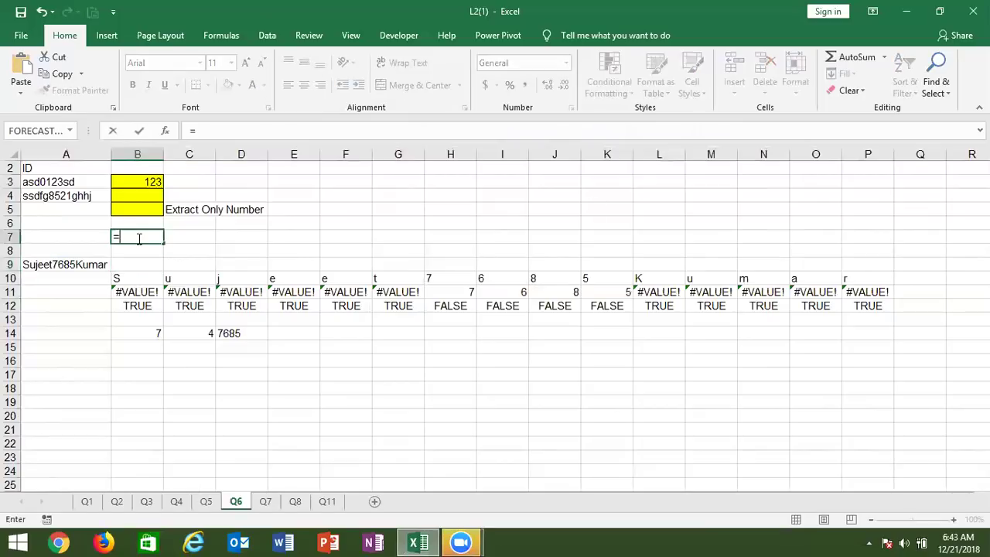
type("MID(A9,MATCH(FALSE,ISERROR(MID(A9,COLUMN(1:1),1)*1),0),(COUNTIF(ISERROR(MID(A9,COLUMN(1:1),1)*1),FALSE)))")
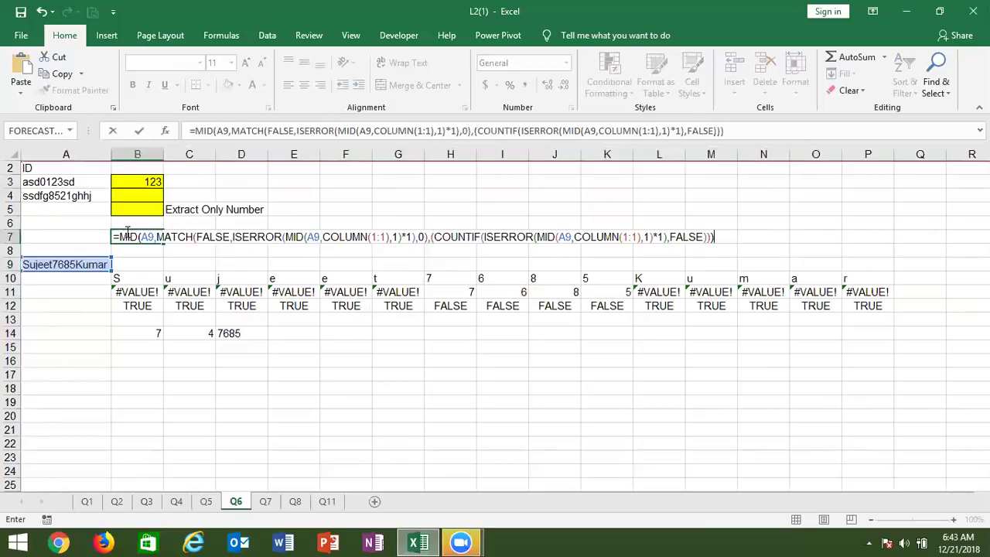
left_click(120, 237)
type("'")
key("Return")
key("Return")
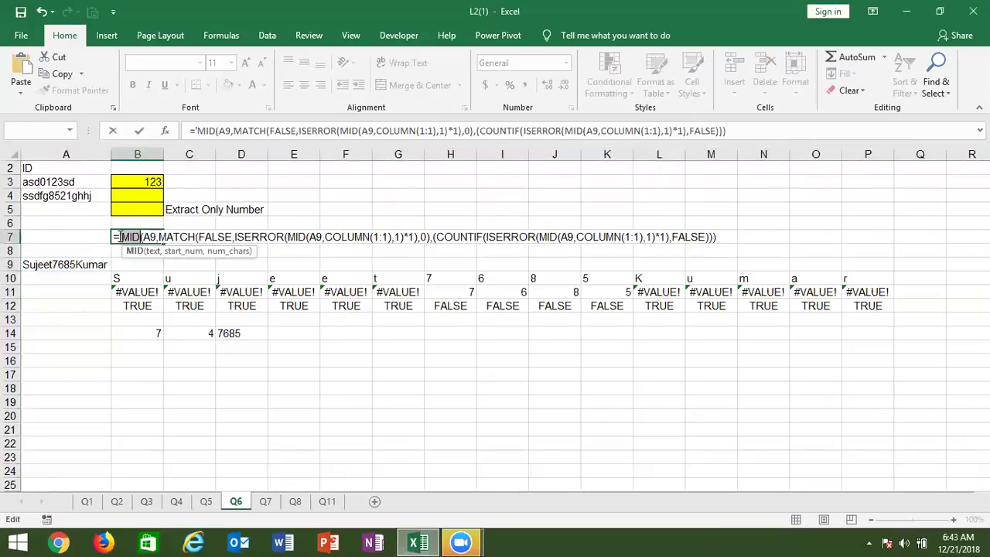
left_click(121, 236)
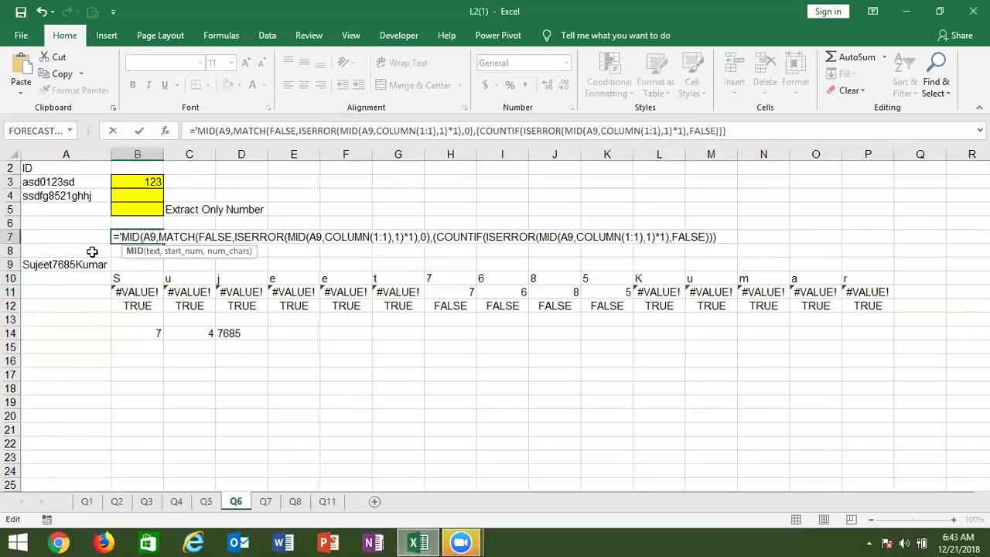
left_click(118, 237)
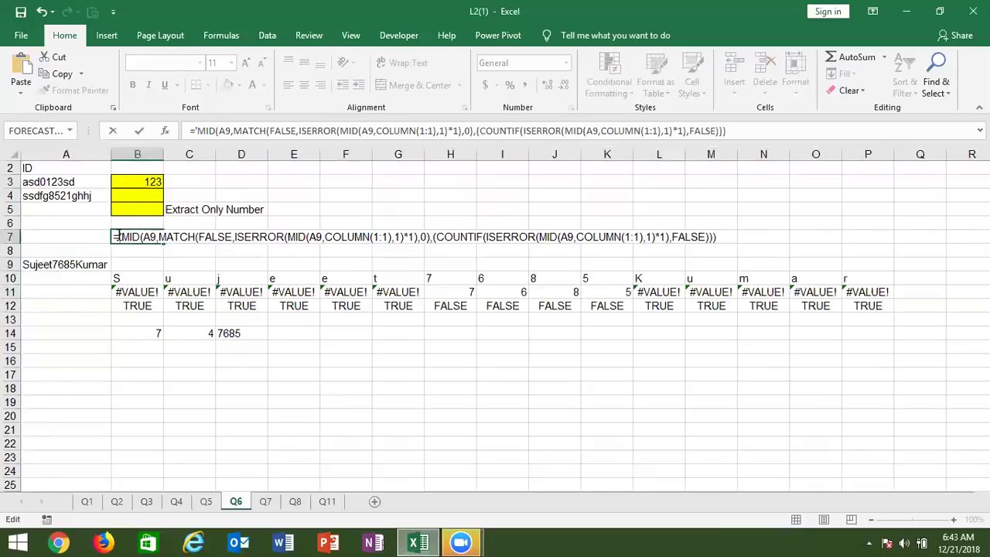
key("BackSpace")
key("Return")
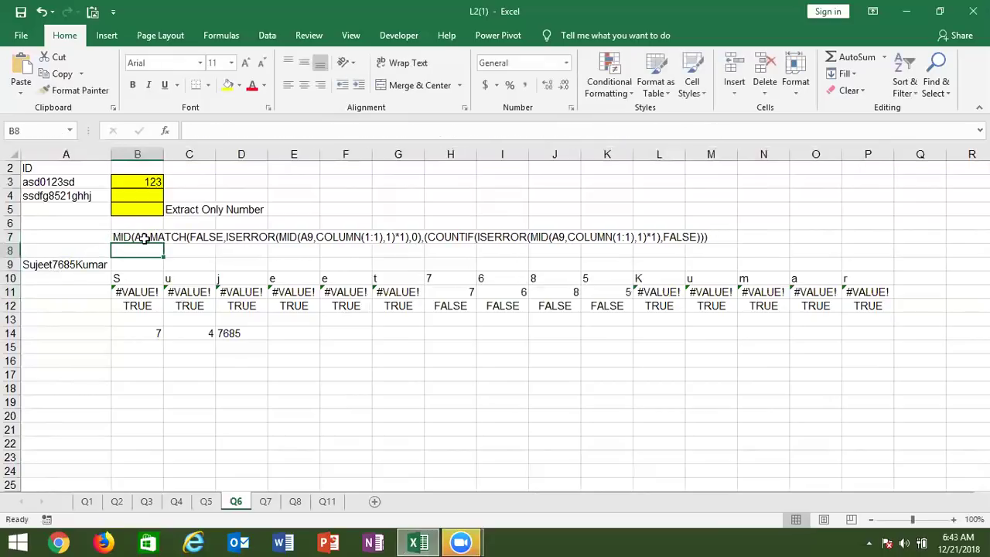
- Copy the MATCH(FALSE,ISERROR(MID(A9,COLUMN(1:1),1)*1),0) portion from B7 into B9
left_click(144, 238)
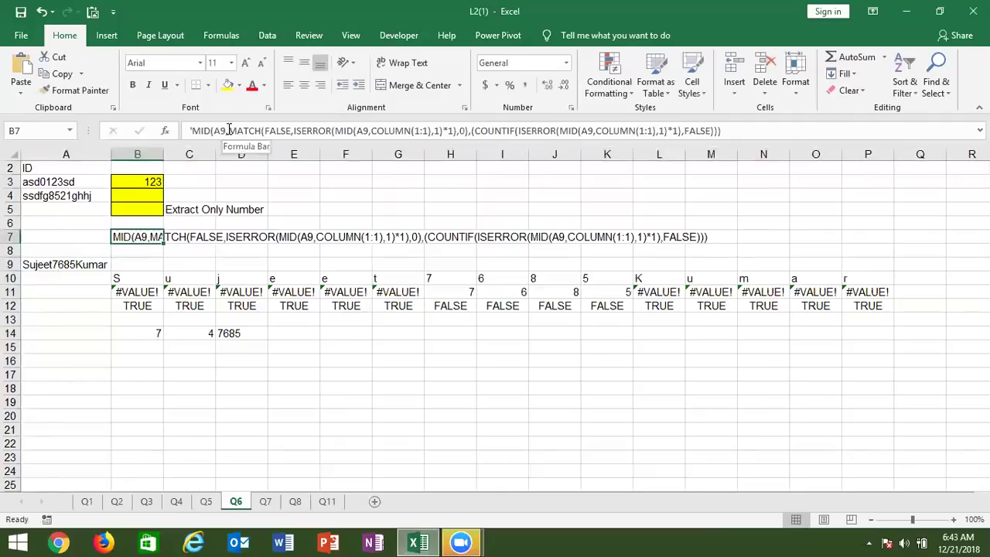
left_click_drag(229, 130, 466, 130)
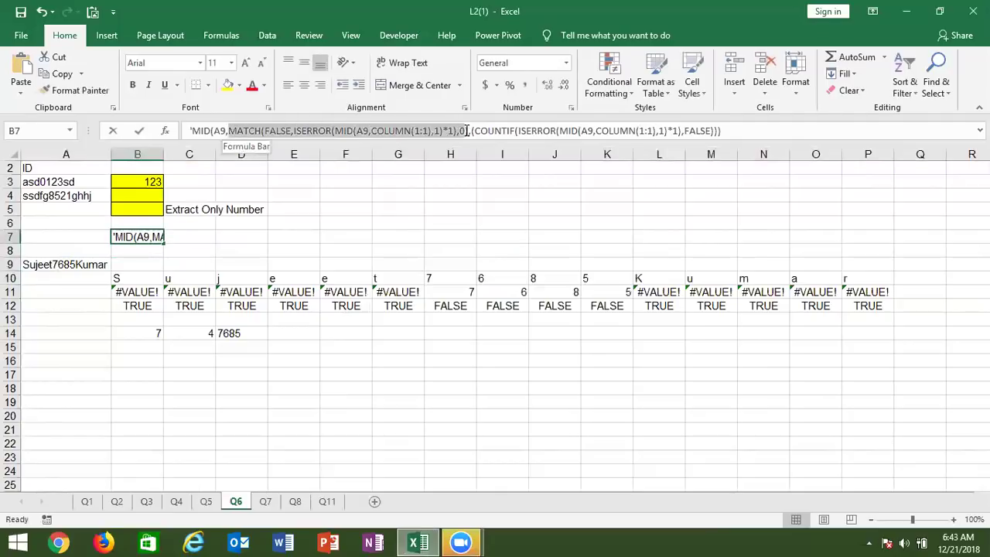
left_click_drag(466, 130, 468, 131)
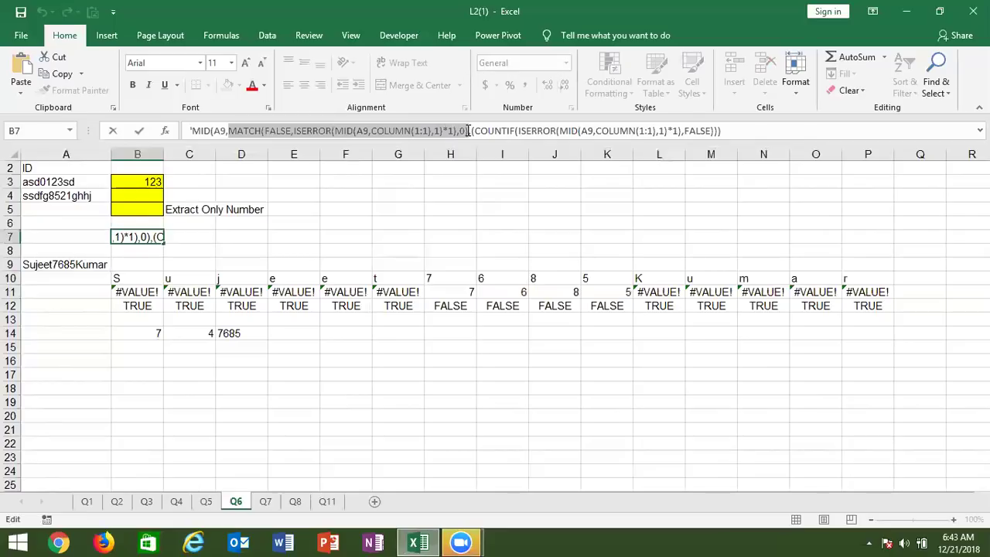
key("Escape")
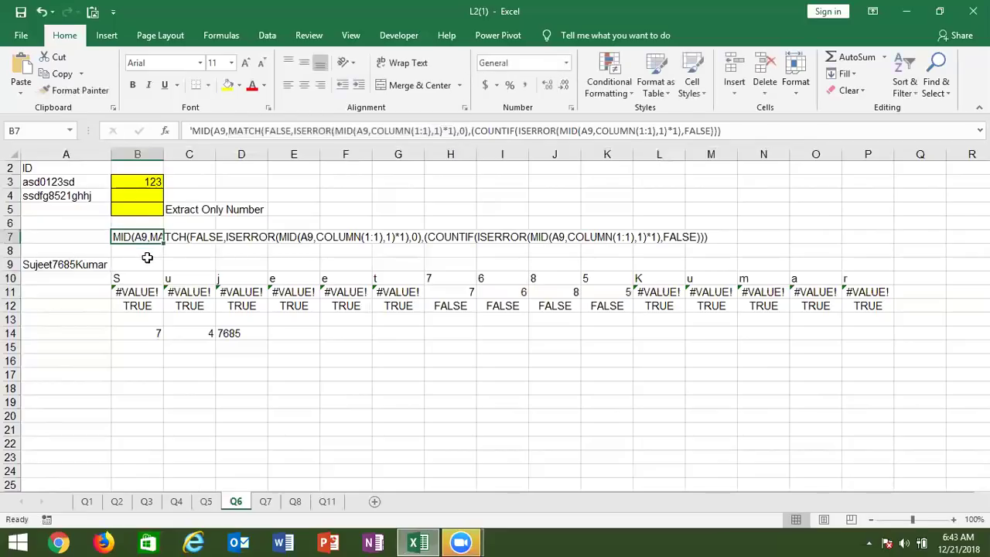
left_click(147, 261)
type("=")
type("MATCH(FALSE,ISERROR(MID(A9,COLUMN(1:1),1)*1),0)")
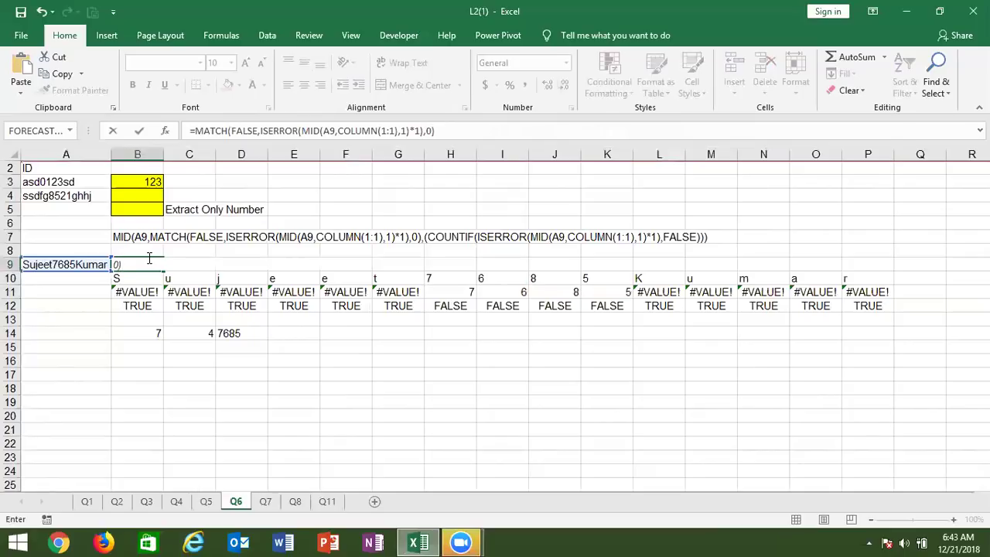
- Enter B9's MATCH formula as an array formula, returning 7
key("Return")
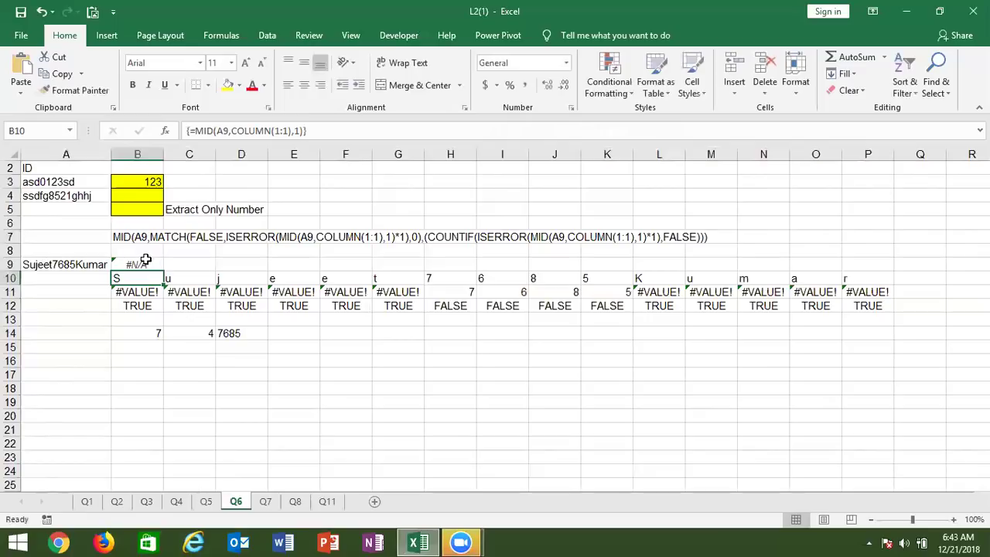
left_click(144, 261)
key("F2")
key("ctrl+shift+Return")
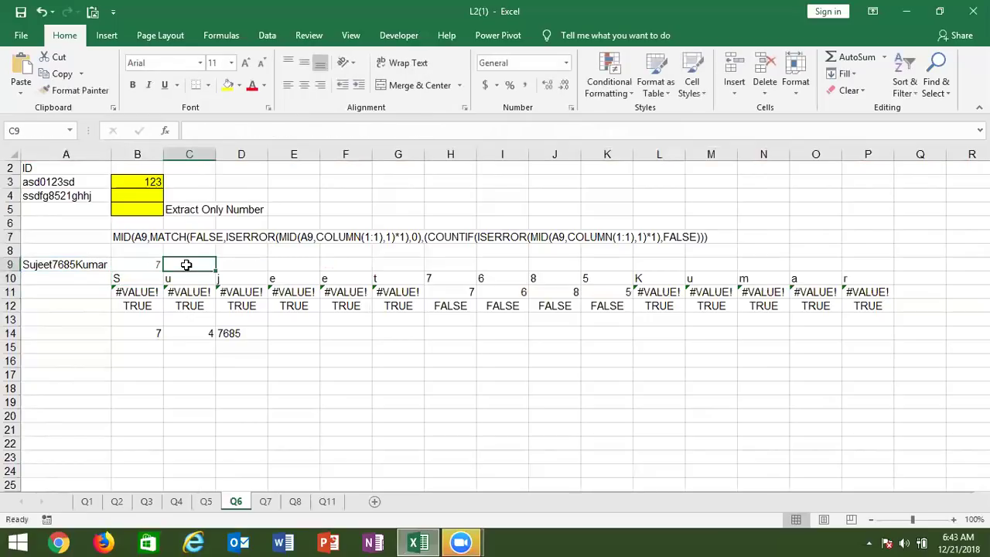
- Highlight the COUNTIF portion of B7's stored formula text
left_click(124, 233)
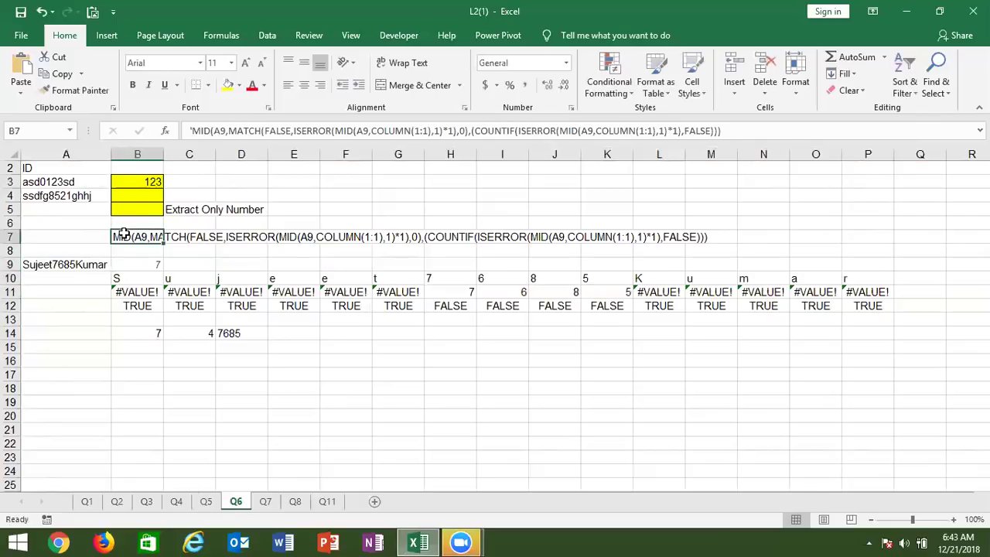
left_click(477, 129)
left_click_drag(478, 130, 716, 130)
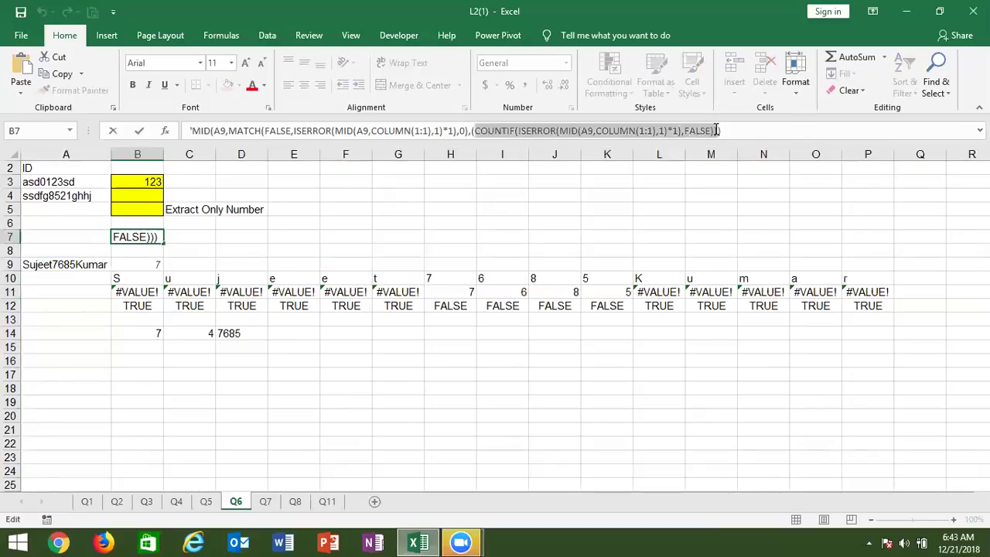
key("Return")
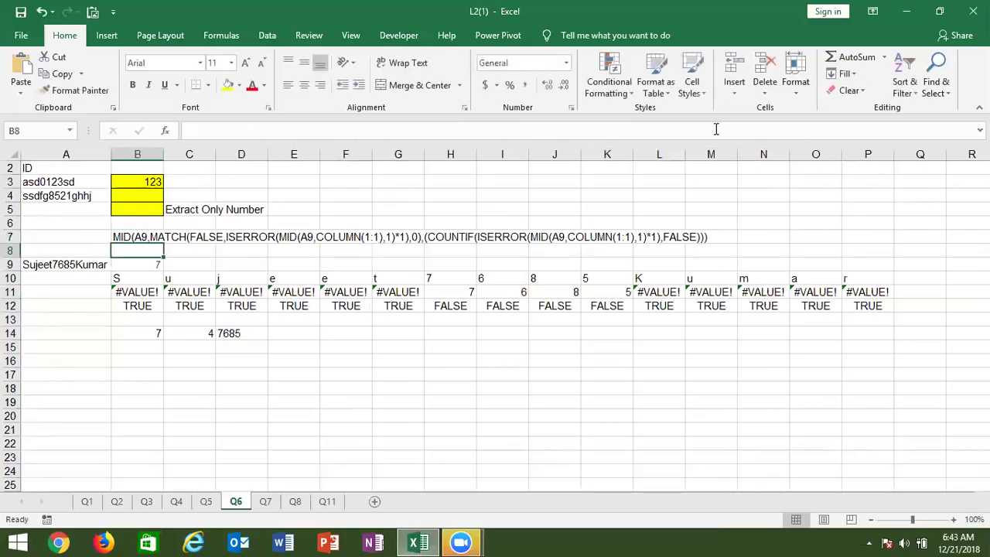
- Paste the COUNTIF formula into C9 and try to enter it
key("Down")
key("Right")
type("=")
type("COUNTIF(ISERROR(MID(A9,COLUMN(1:1),1)*1),FALSE))")
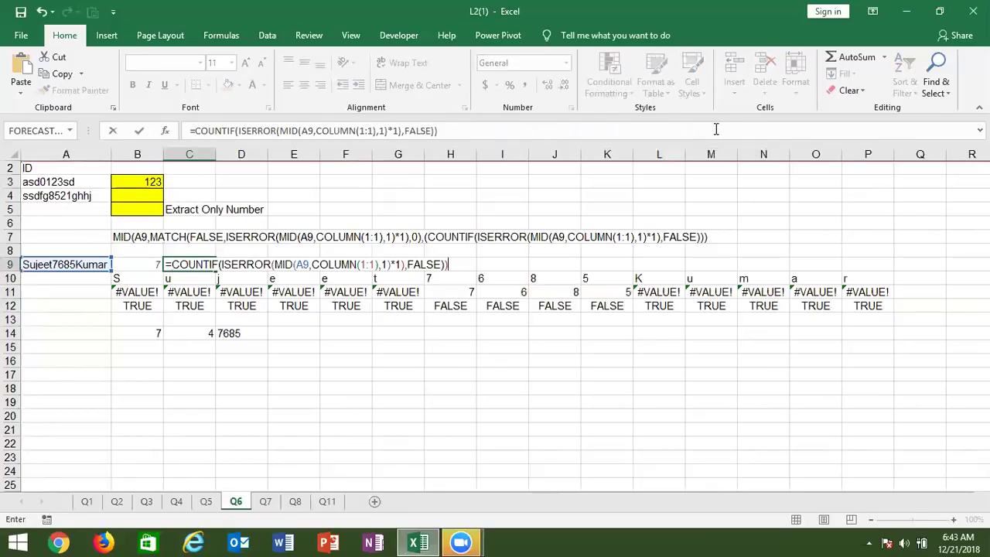
key("Return")
key("Return")
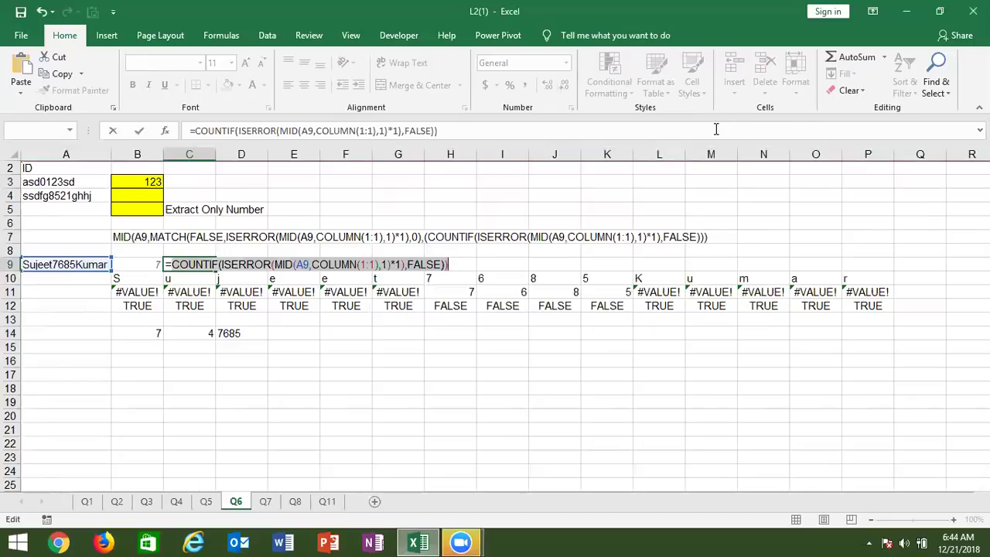
key("Return")
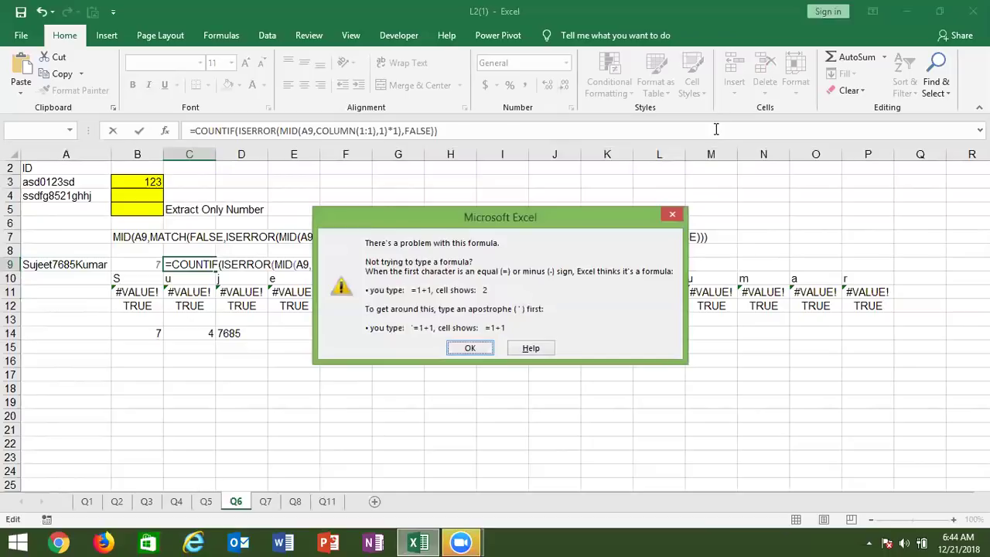
key("Return")
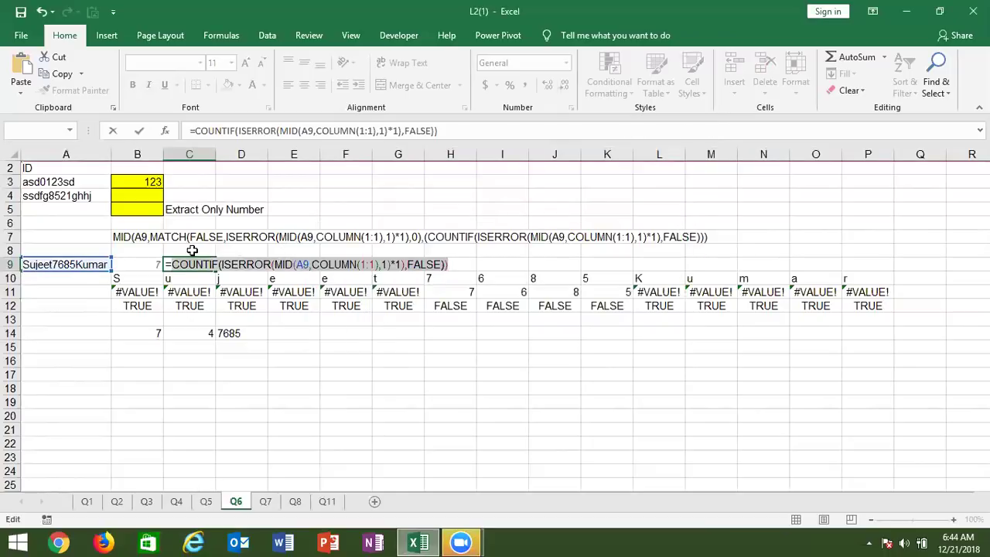
- Wrap C9's formula in SUM with a closing parenthesis and retry entry
left_click(173, 264)
type("sum")
key("Tab")
key("Return")
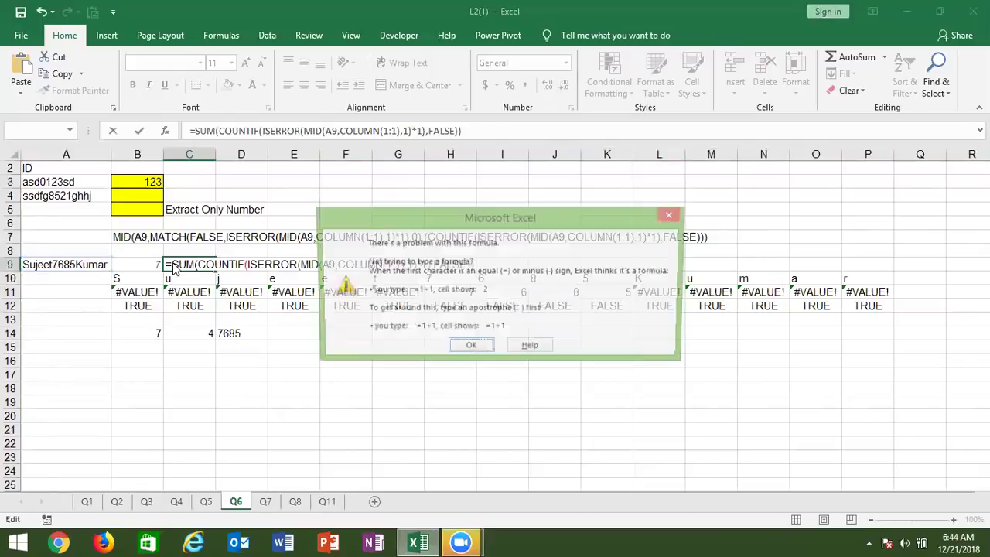
key("Return")
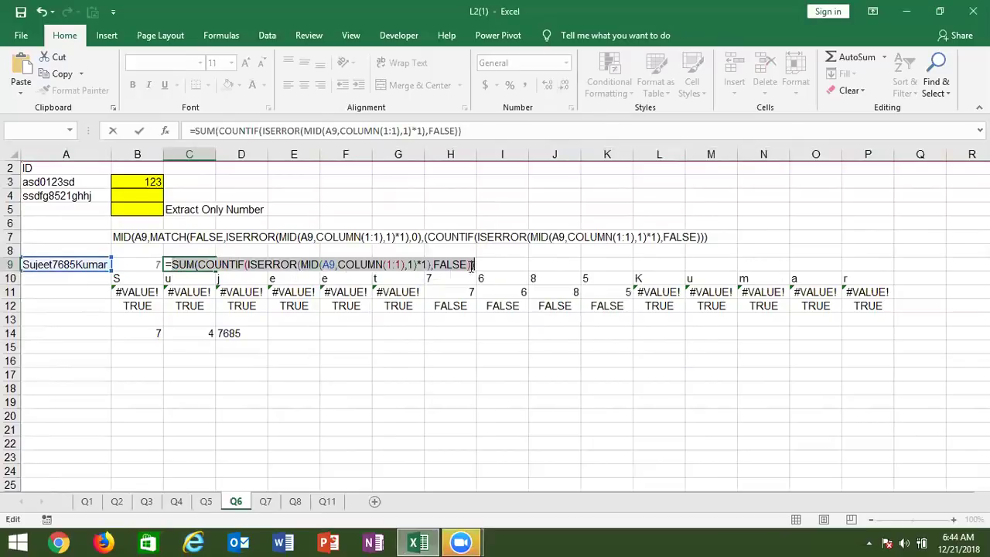
left_click(475, 264)
type(")")
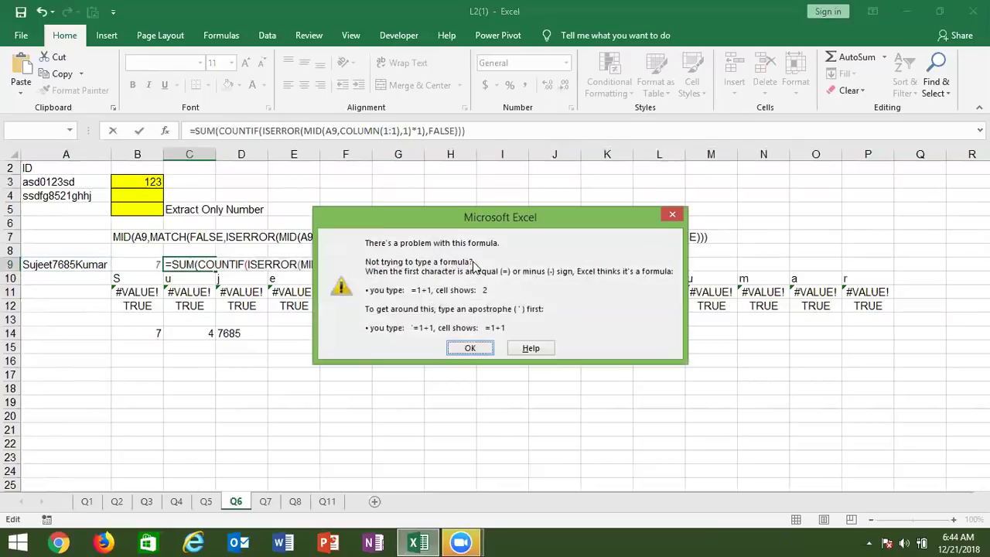
key("Return")
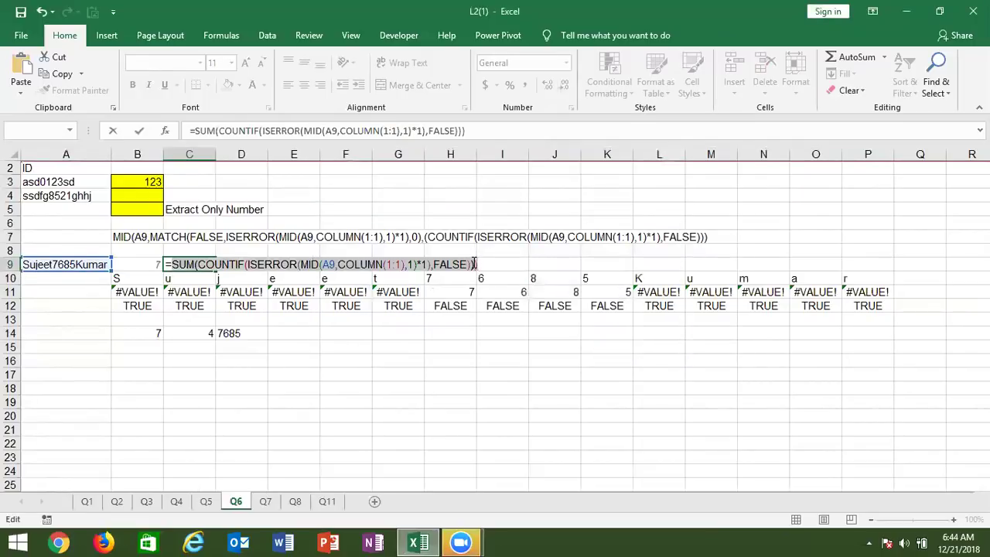
- Remove COUNTIF( from C9's formula and accept Excel's suggested correction
left_click(476, 264)
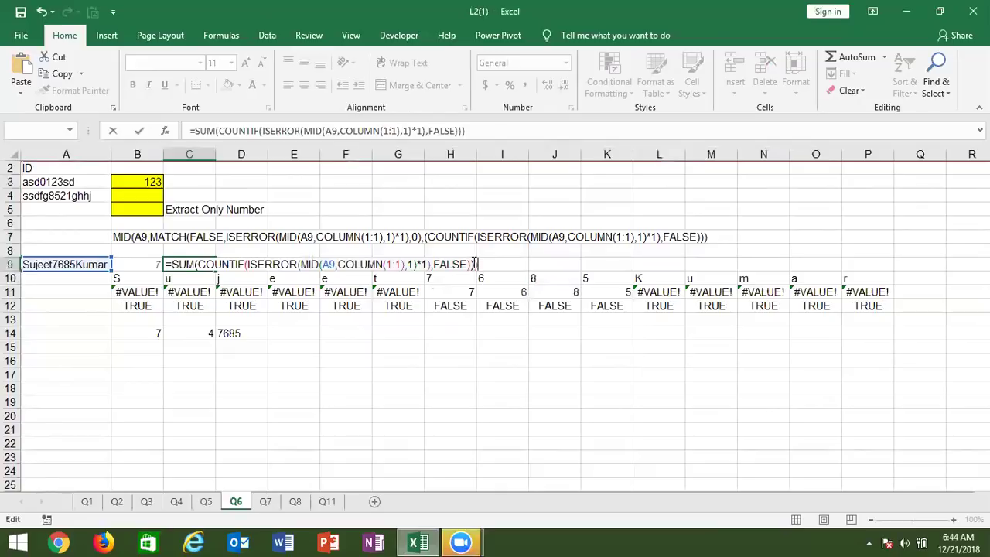
left_click(248, 265)
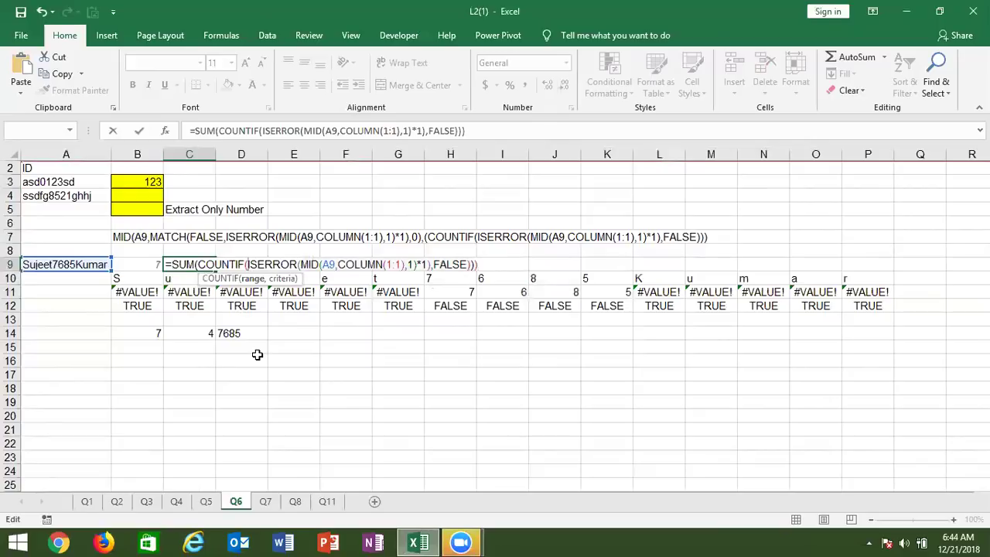
key("BackSpace")
key("BackSpace")
key("BackSpace")
key("BackSpace")
key("BackSpace")
key("BackSpace")
key("BackSpace")
key("BackSpace")
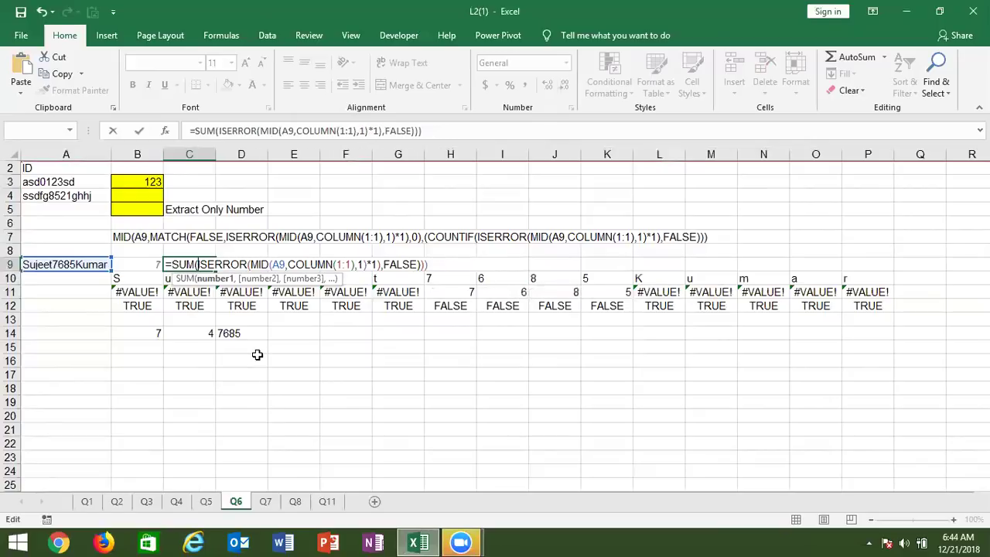
key("Return")
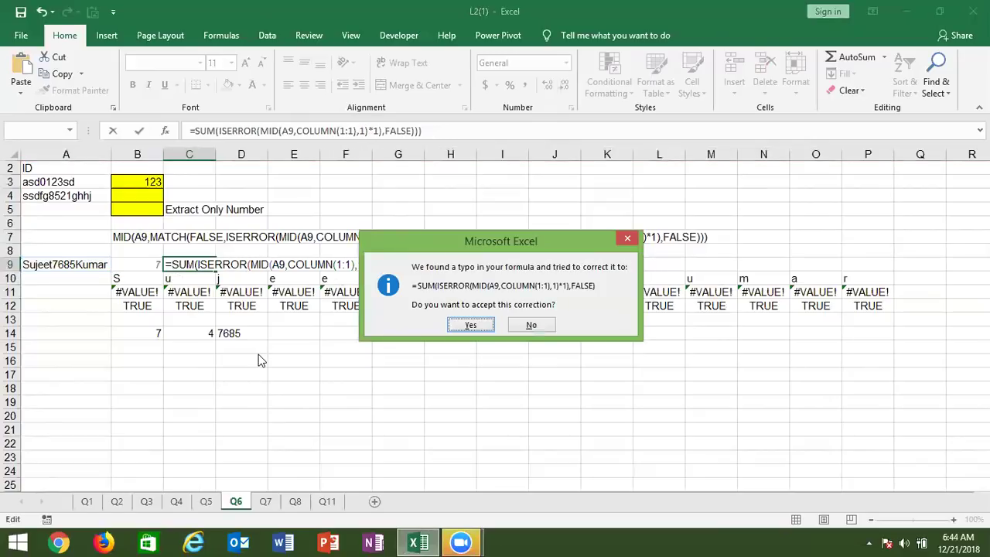
key("Return")
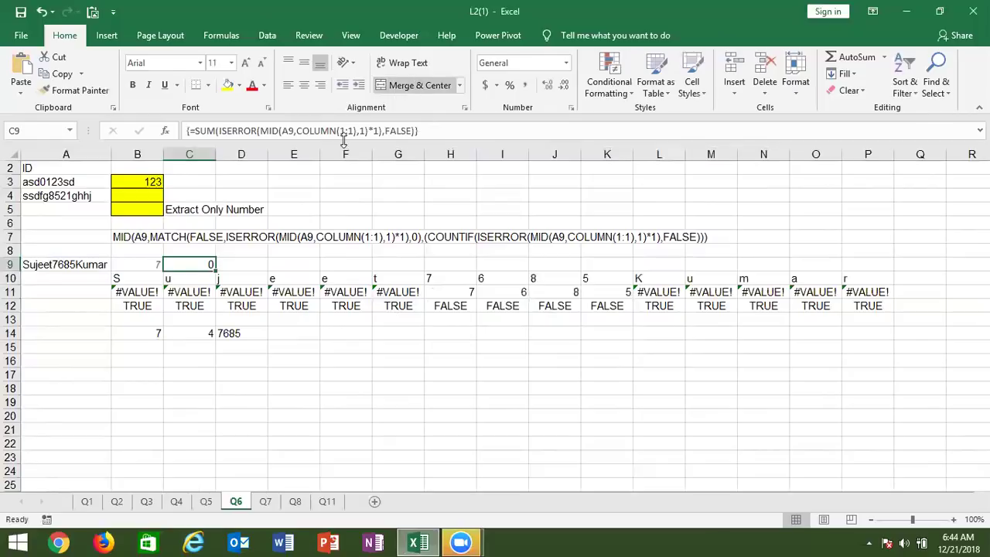
- Replace ,FALSE with =TRUE in C9's formula and enter it as an array formula
left_click(383, 131)
key("Right")
key("Right")
key("Right")
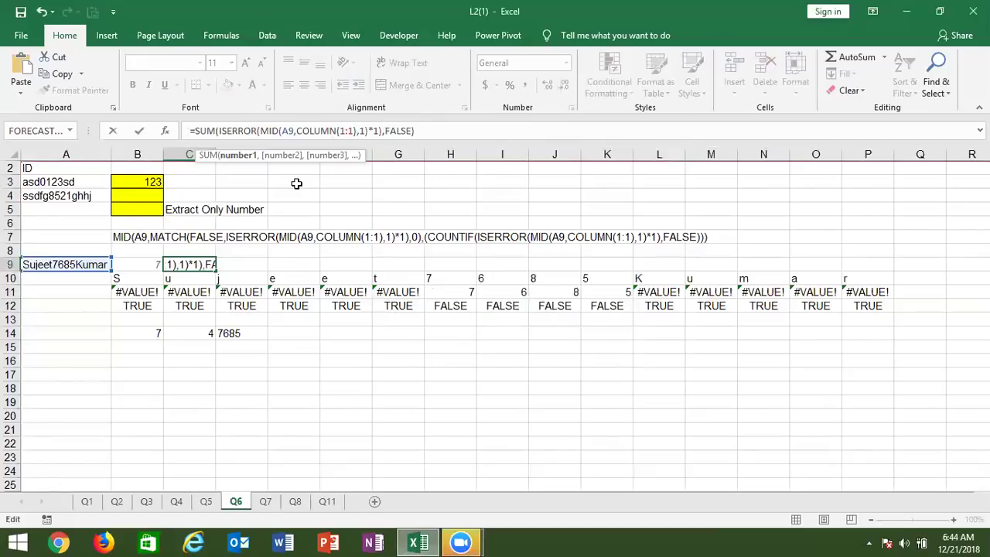
key("Delete")
key("Delete")
key("Delete")
key("Delete")
key("Delete")
key("Delete")
type("=tru")
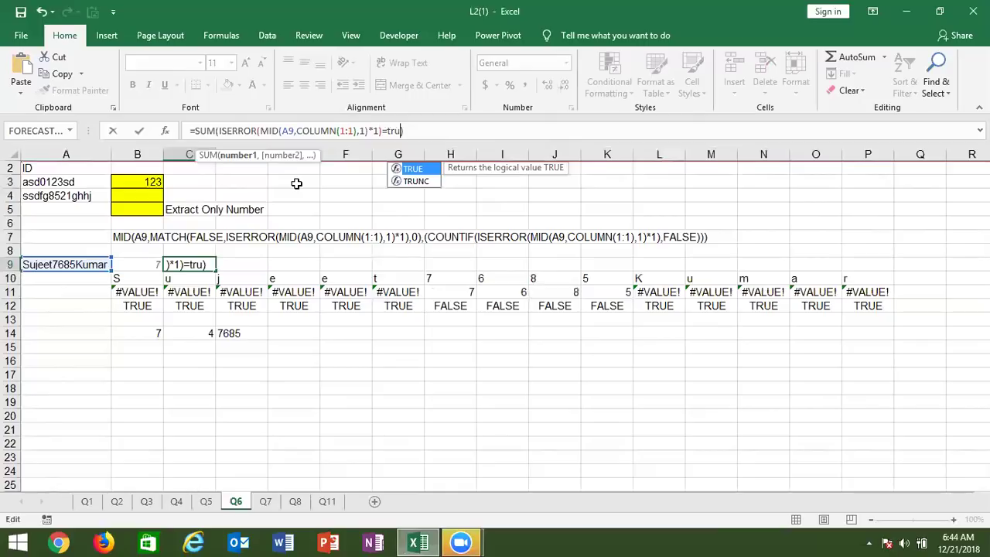
key("Tab")
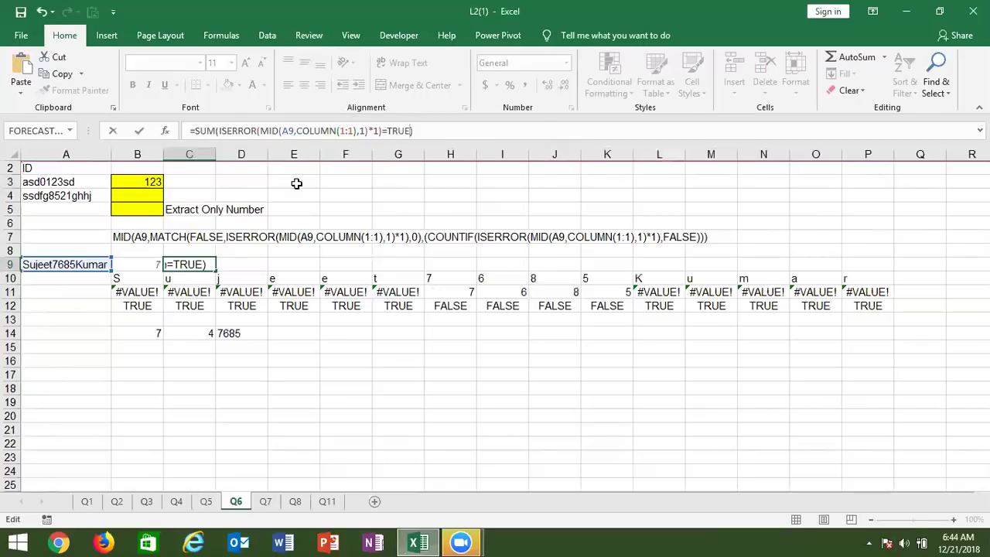
key("ctrl+shift+Return")
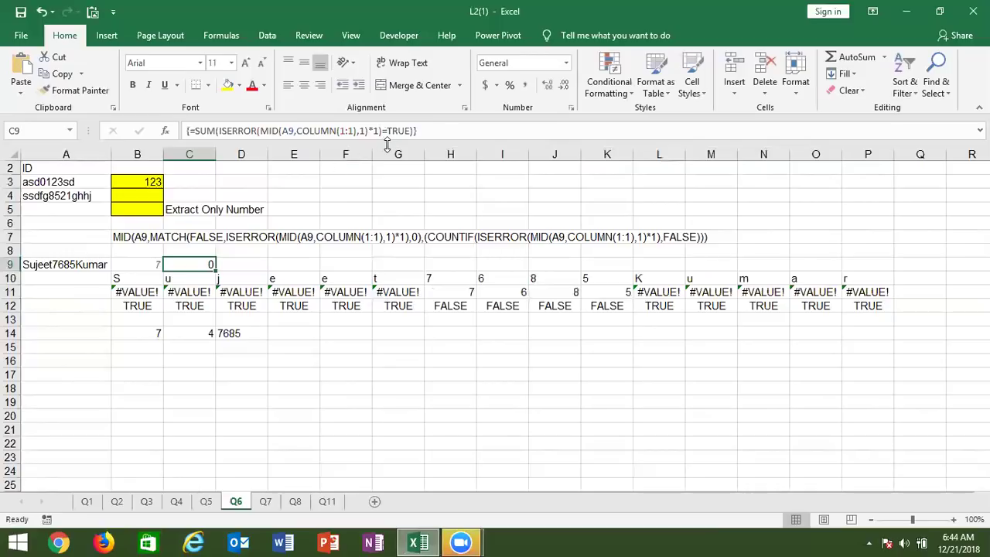
- Append *1 and add an opening parenthesis after SUM in C9's formula
left_click(417, 129)
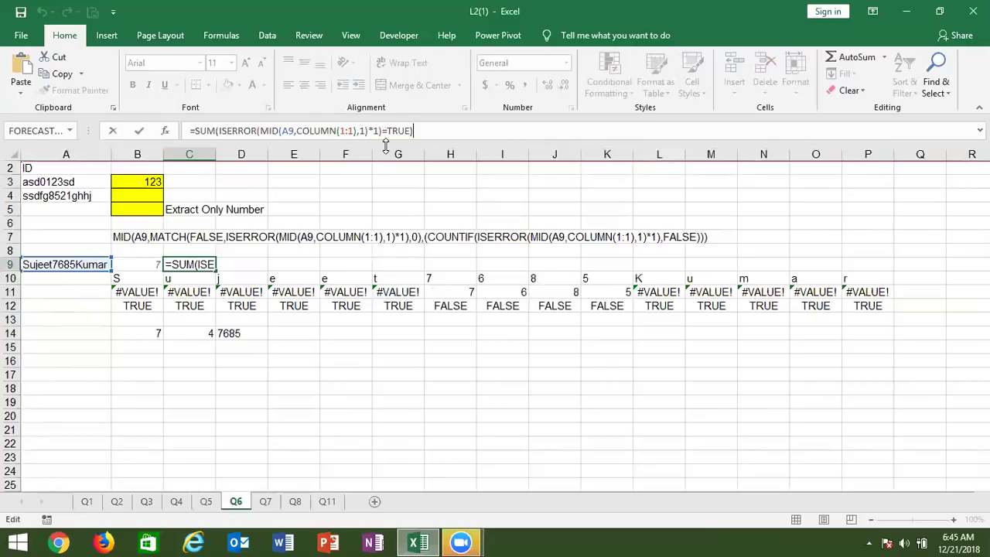
type("*1")
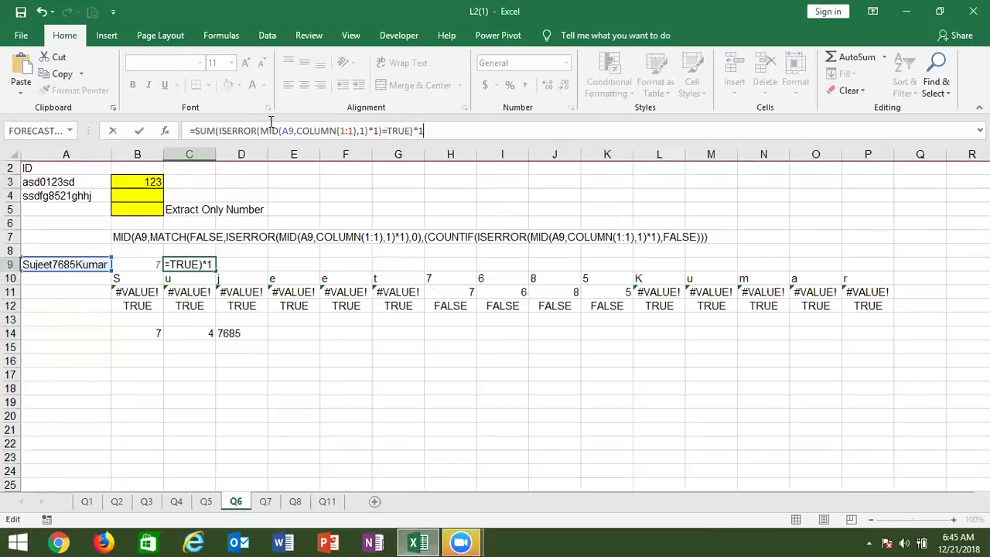
left_click(216, 130)
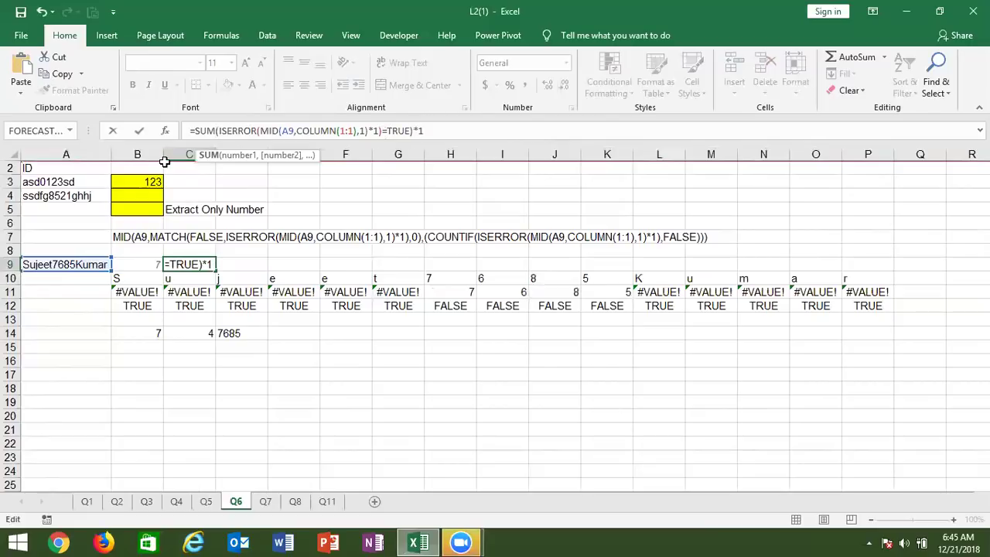
type("(")
key("Return")
key("Return")
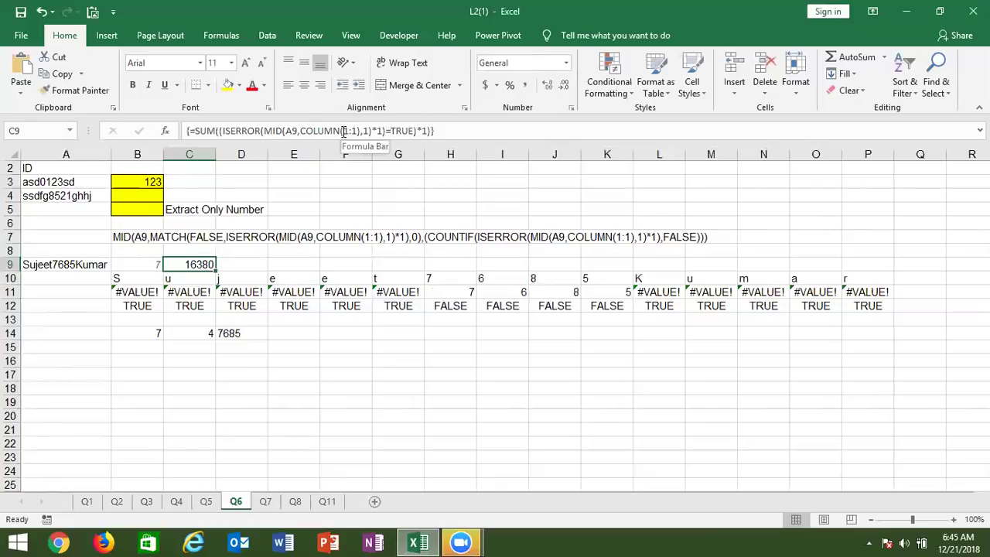
- Replace COLUMN(1:1) inside C9's MID with a ROW function
left_click(345, 132)
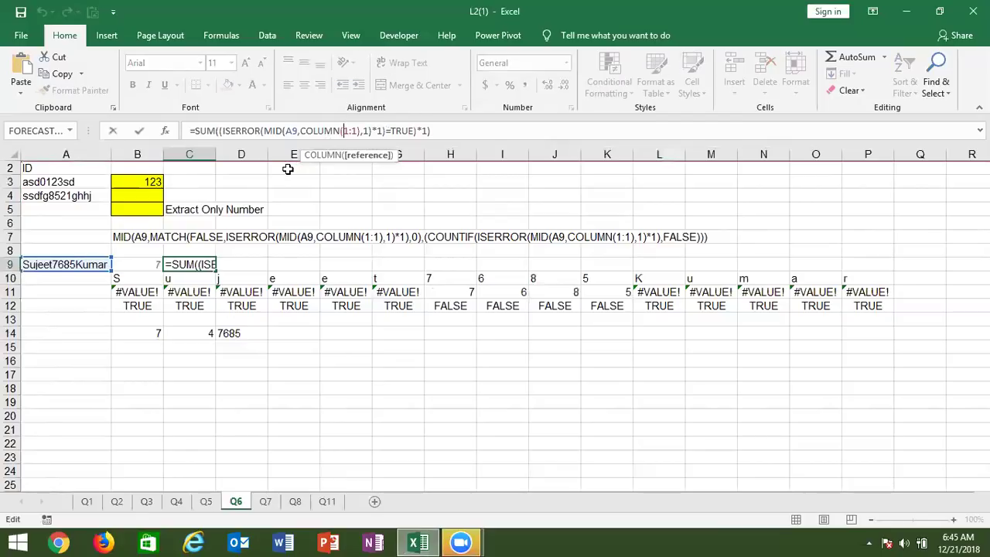
key("Delete")
key("Delete")
key("Delete")
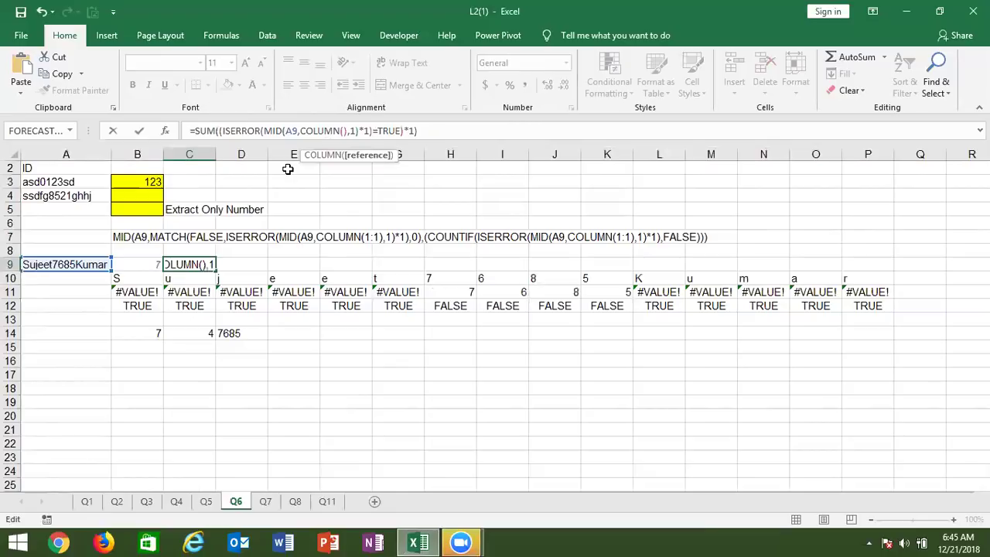
type("\"")
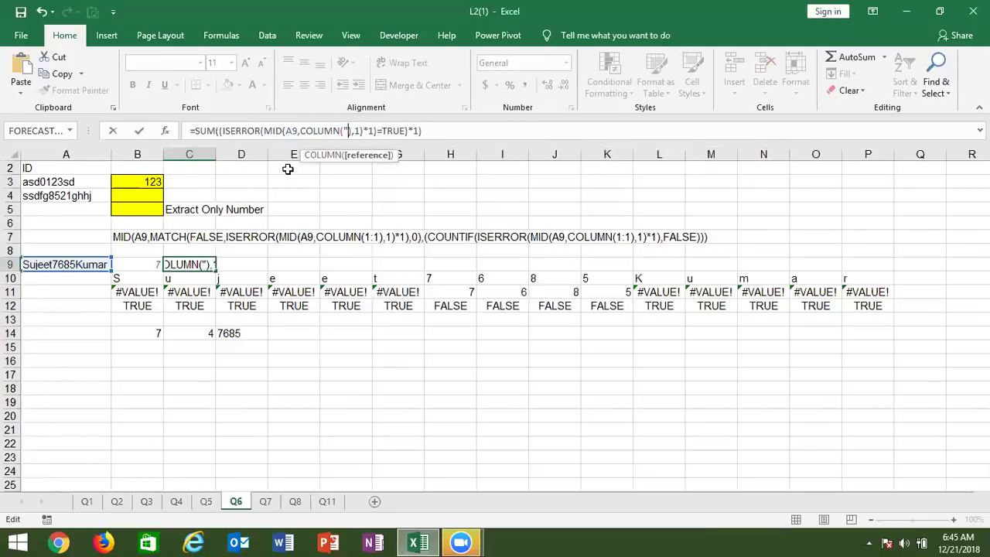
key("Delete")
key("BackSpace")
key("BackSpace")
key("BackSpace")
key("BackSpace")
key("BackSpace")
key("BackSpace")
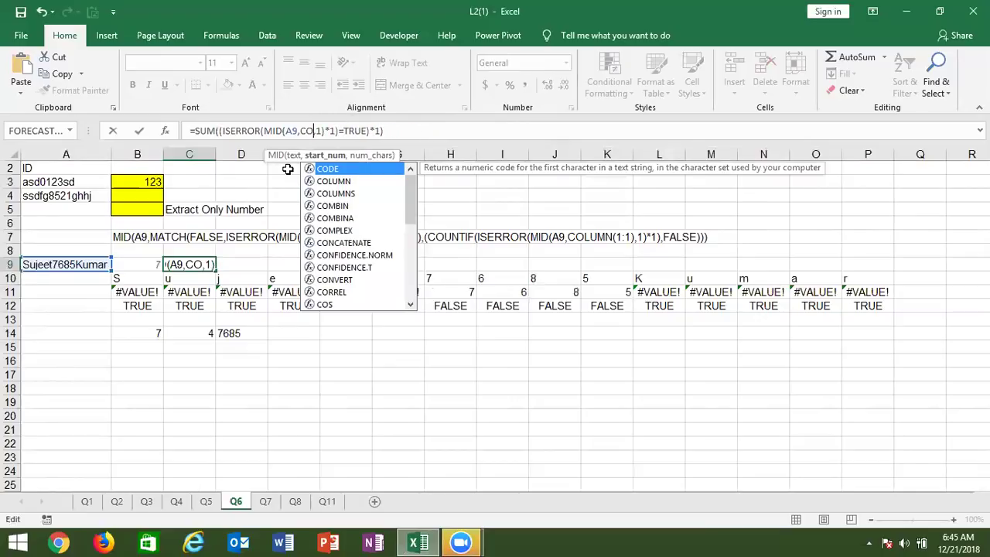
key("BackSpace")
key("BackSpace")
type("row")
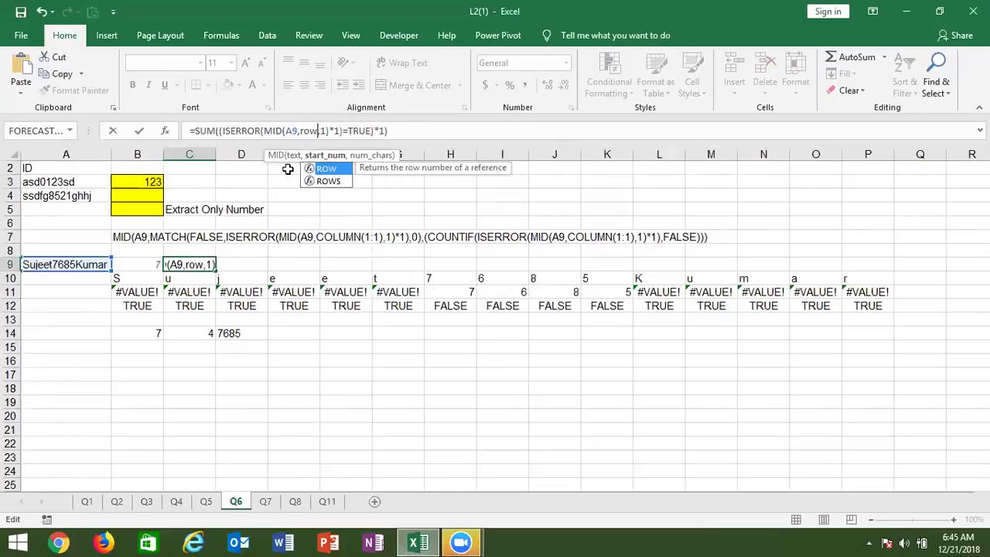
key("Tab")
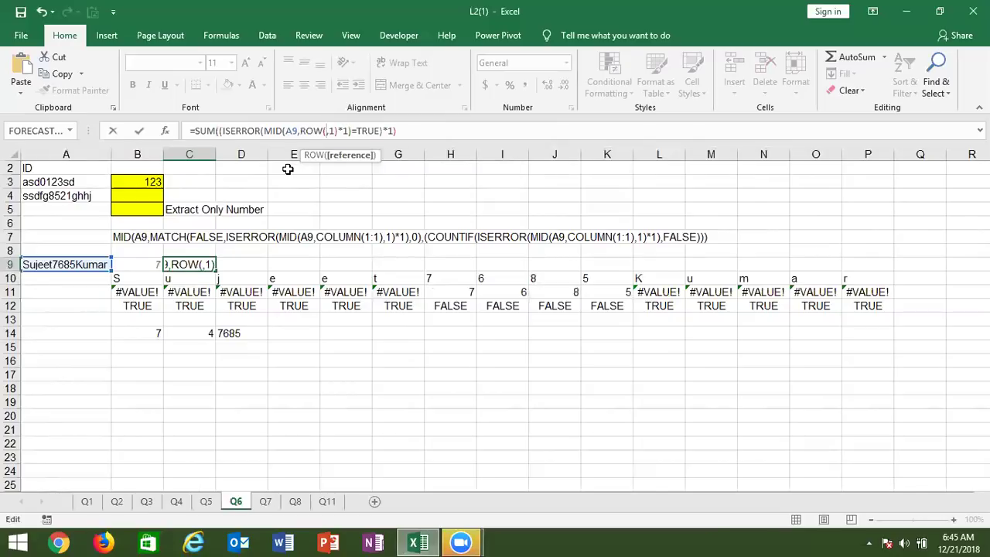
- Complete ROW(INDIRECT("1:"&LEN(A9))) and enter C9 as an array formula, returning 11
type("ind")
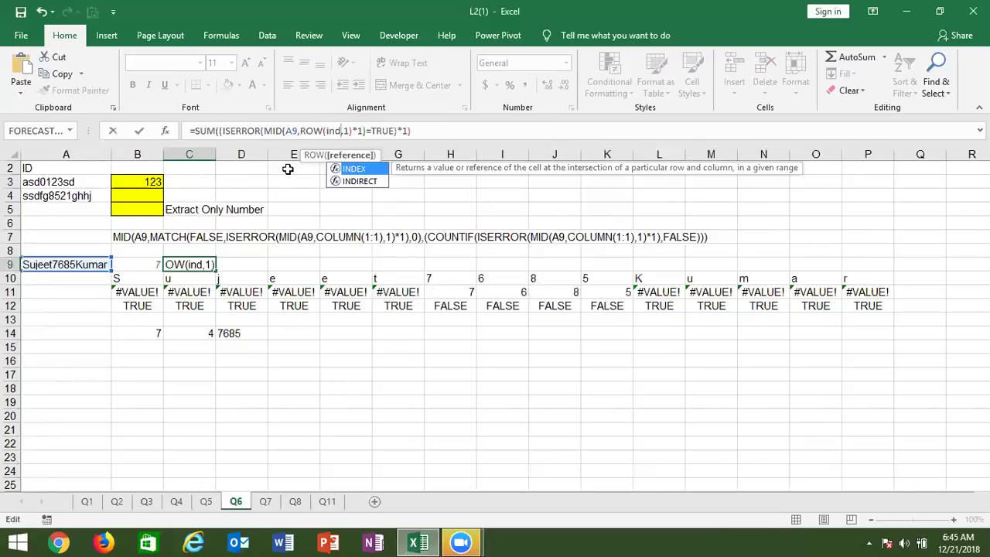
key("Down")
key("Tab")
type("\"1:")
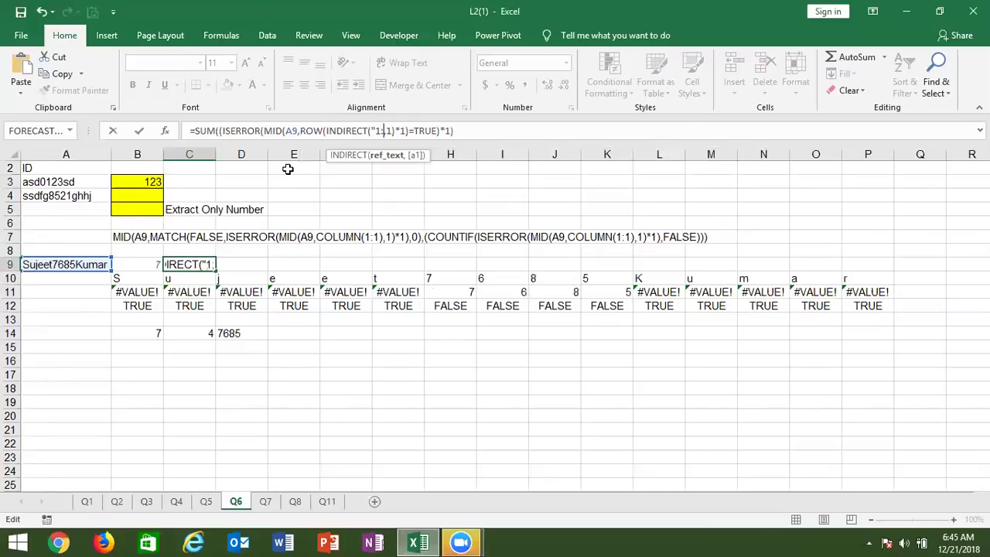
type("1")
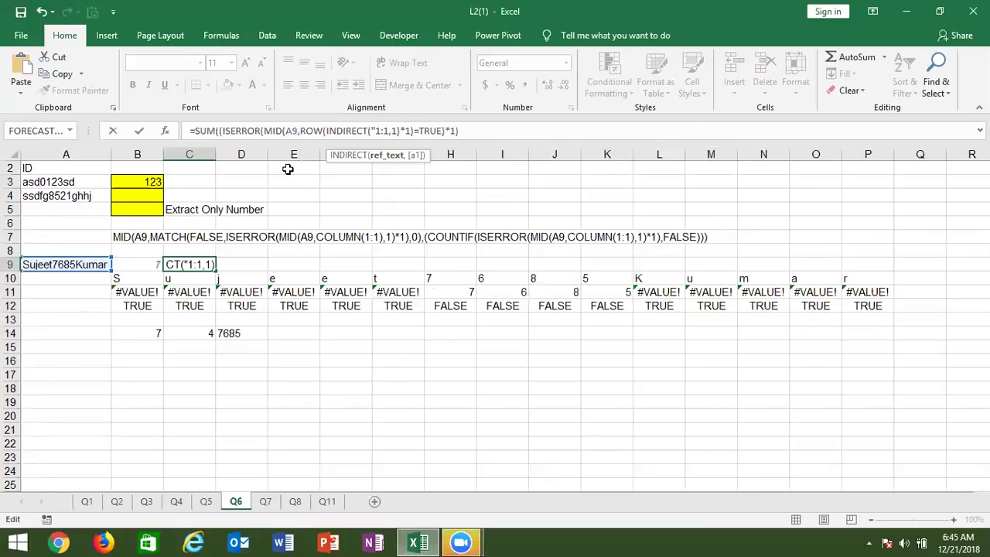
key("BackSpace")
type("\"&")
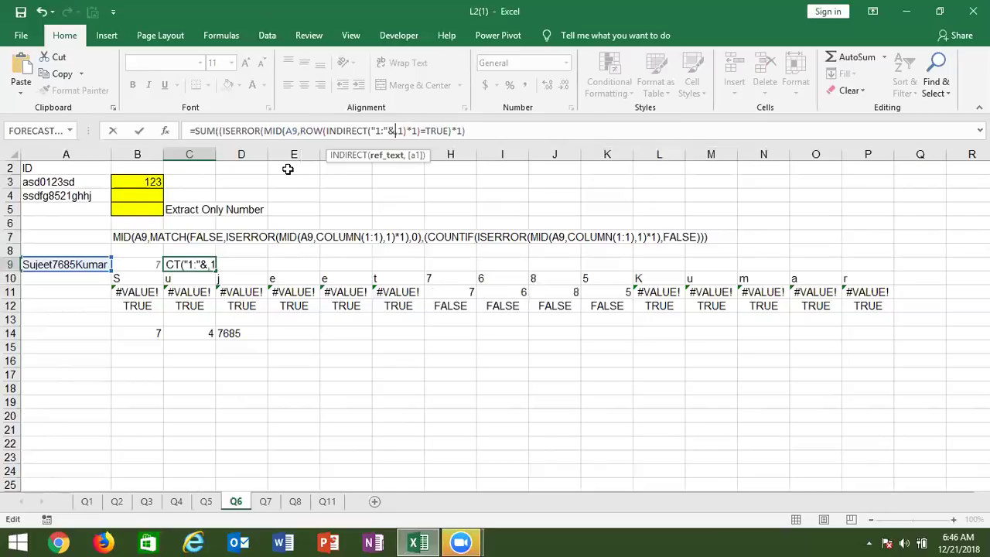
type("le")
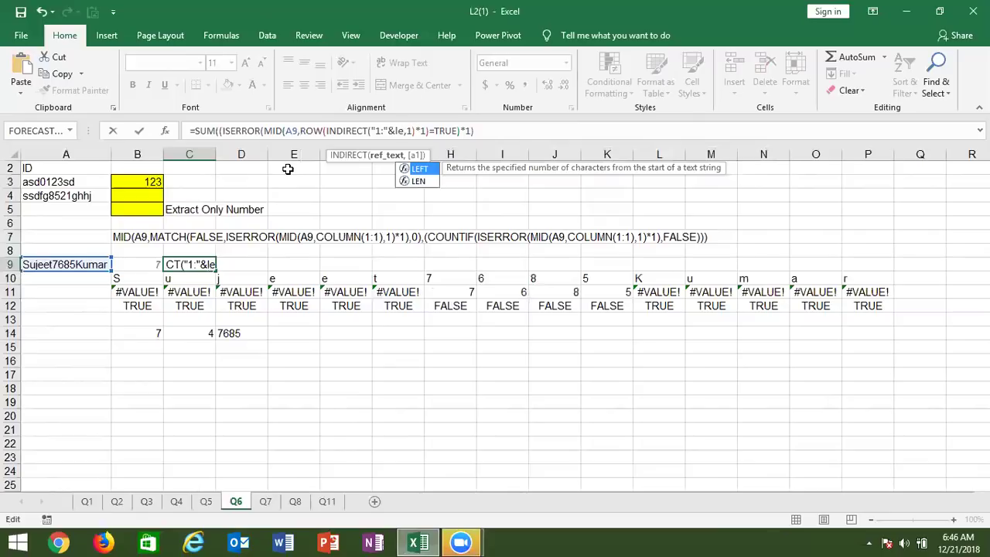
key("Tab")
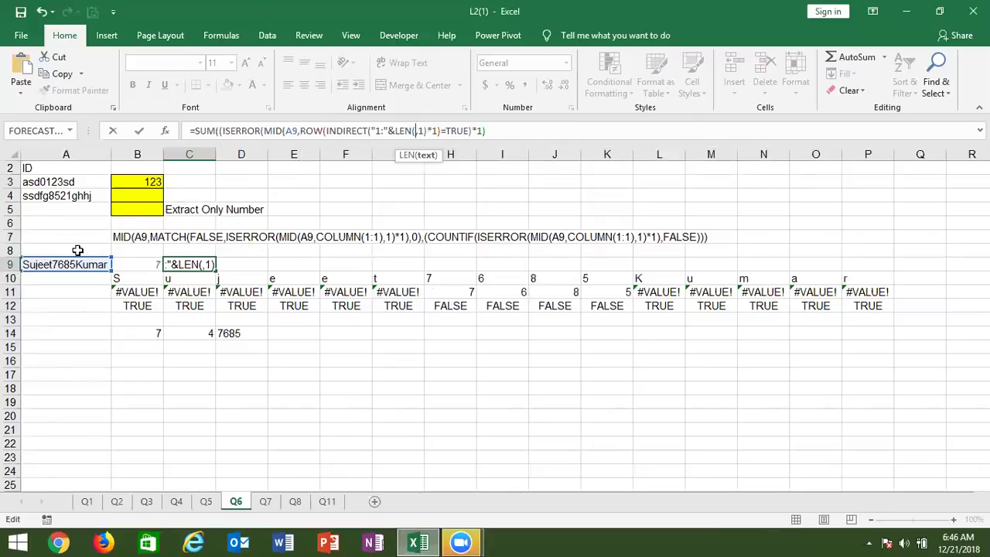
left_click(72, 265)
type(")")
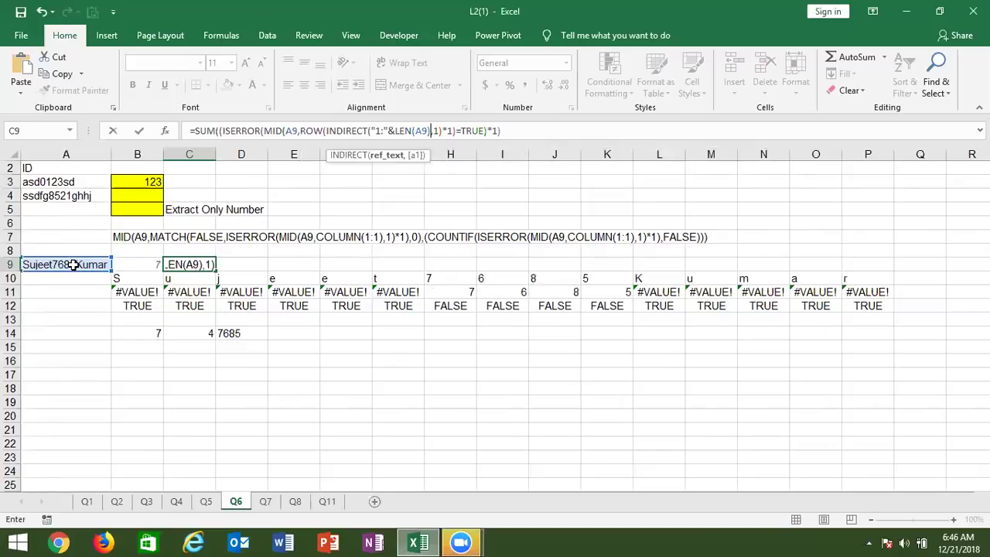
type(")")
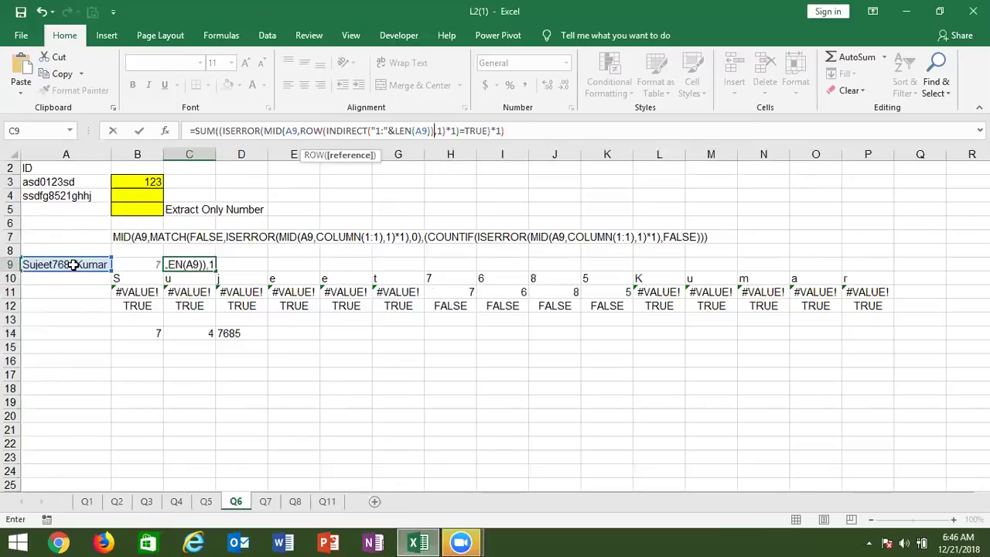
type(")")
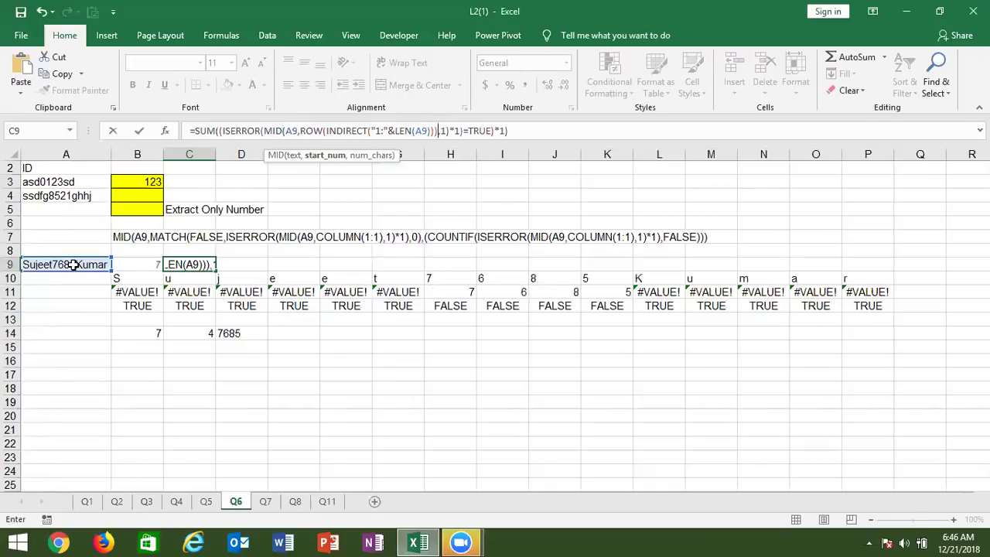
key("ctrl+shift+Return")
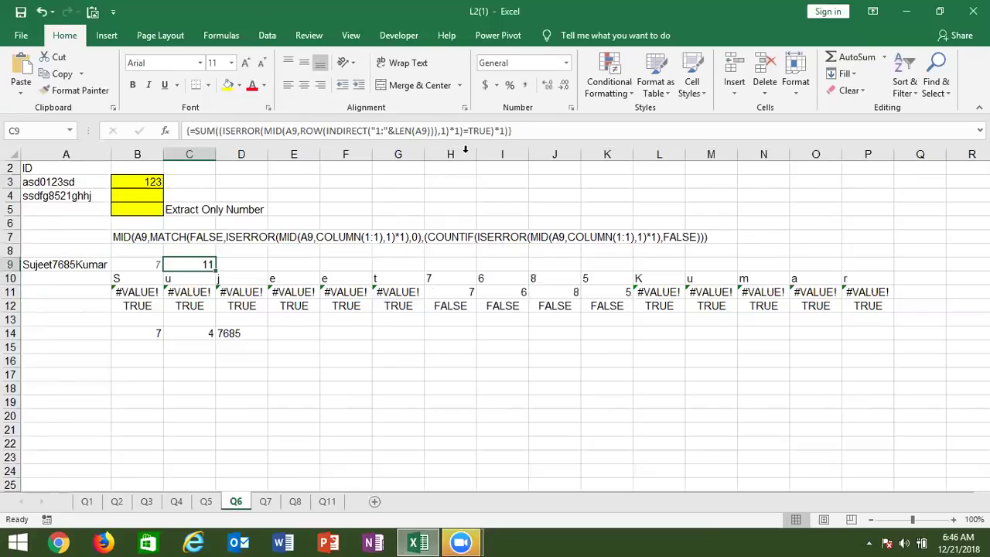
left_click(572, 112)
key("Escape")
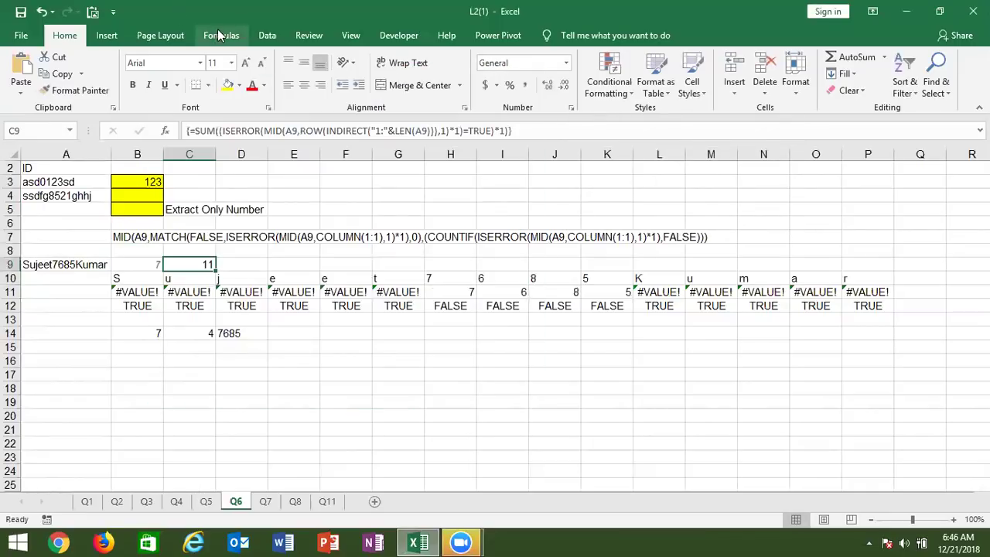
left_click(218, 35)
left_click(669, 91)
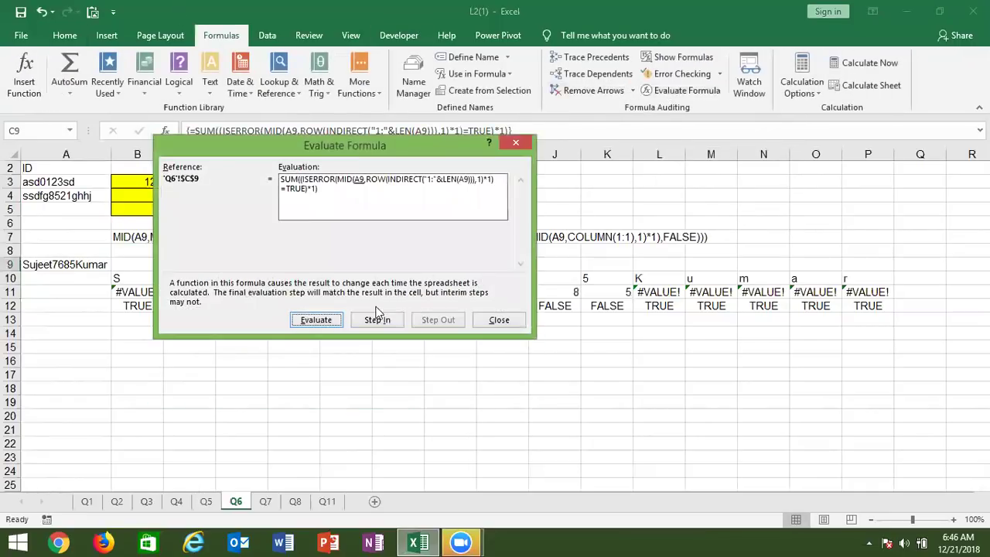
left_click(316, 320)
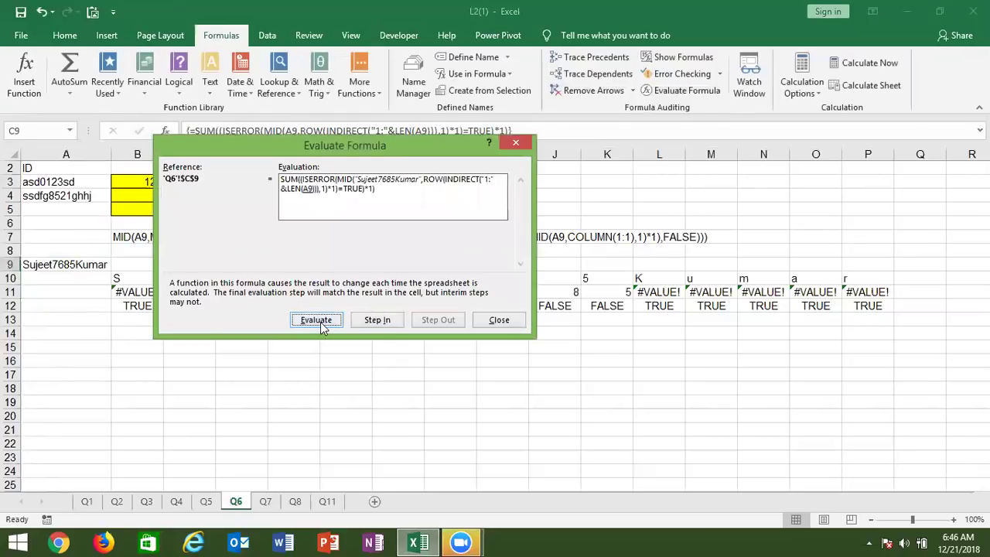
left_click(316, 320)
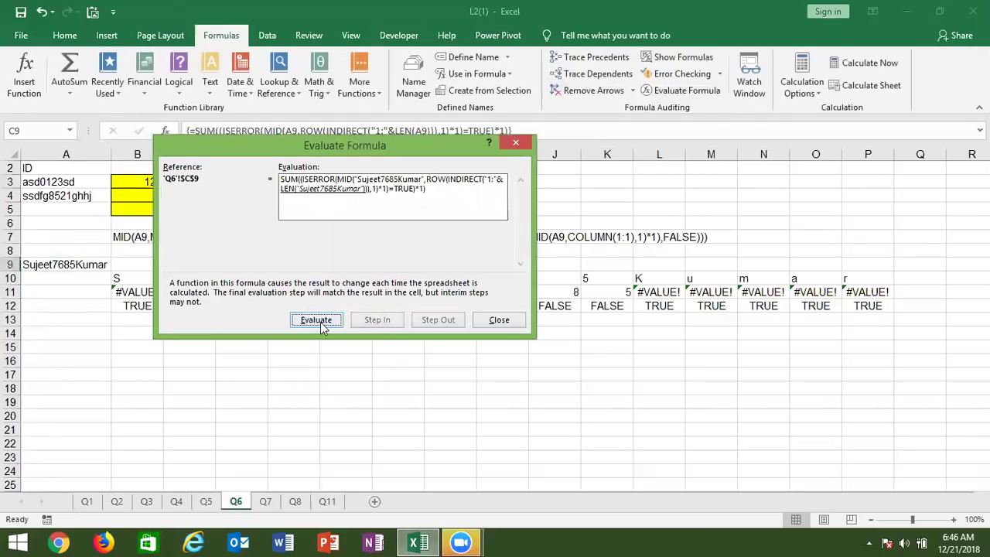
left_click(316, 320)
left_click(316, 320)
left_click(320, 323)
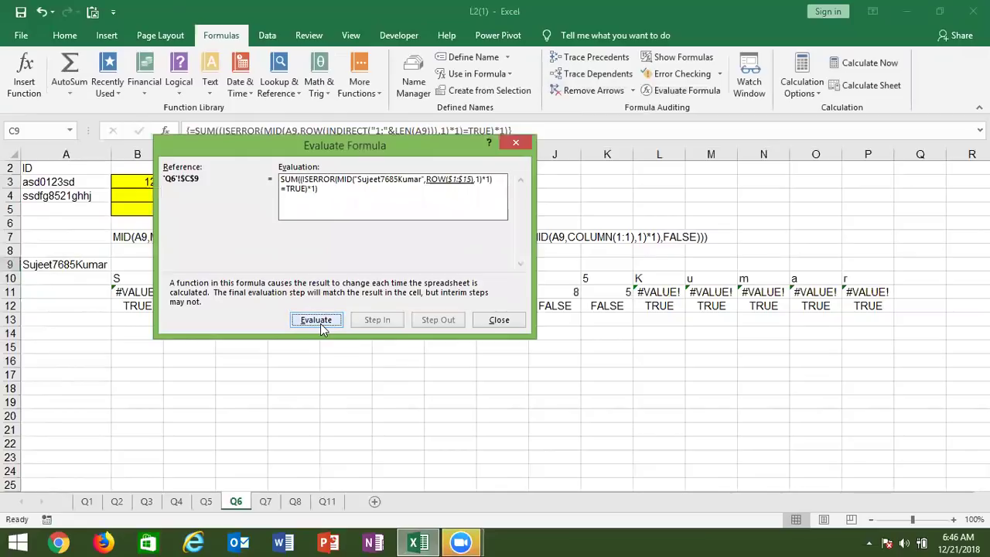
left_click(320, 323)
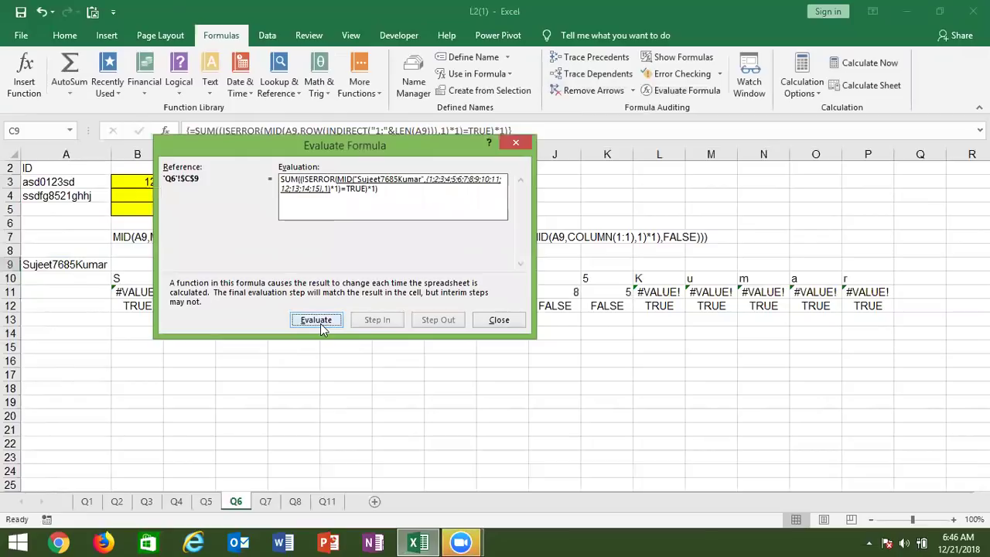
left_click(320, 324)
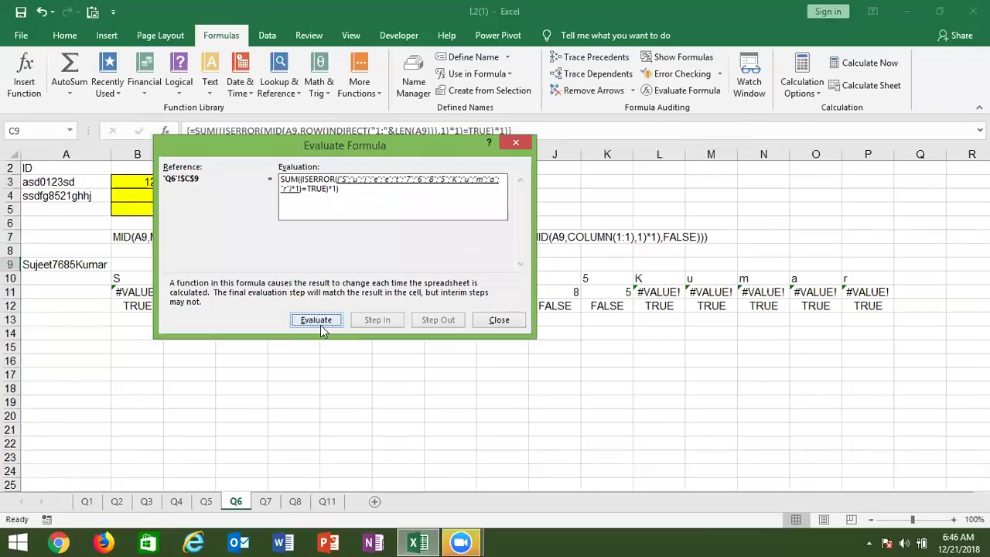
left_click(321, 325)
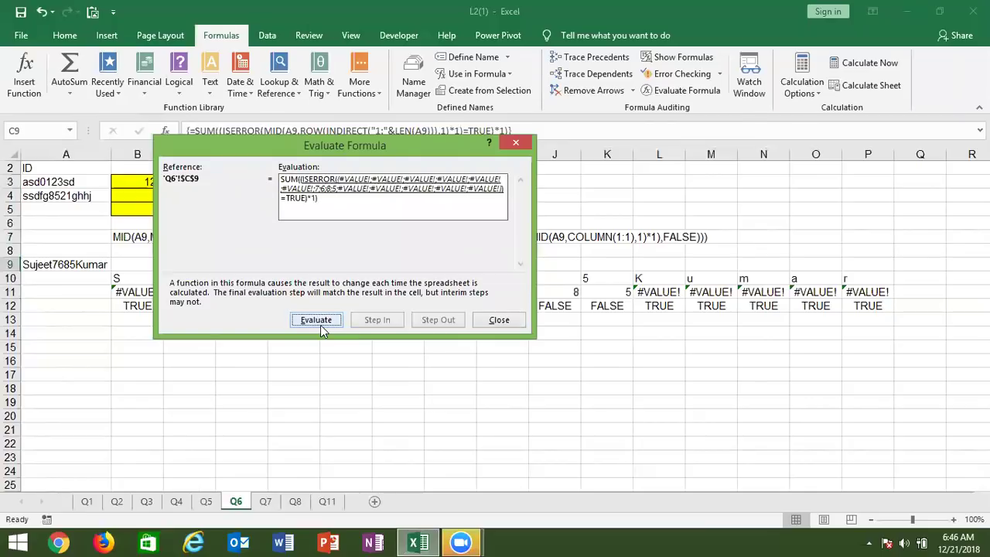
left_click(320, 325)
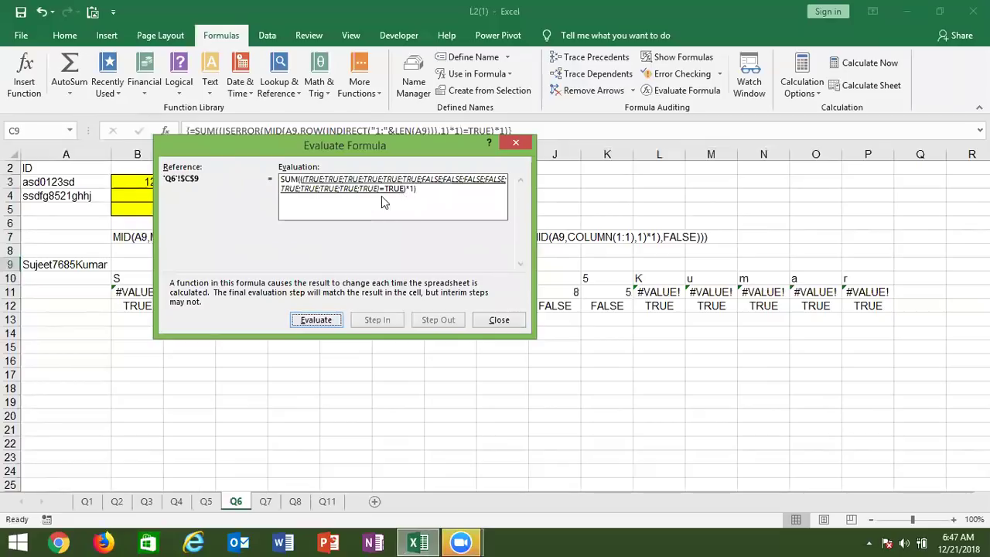
left_click(319, 326)
left_click(495, 320)
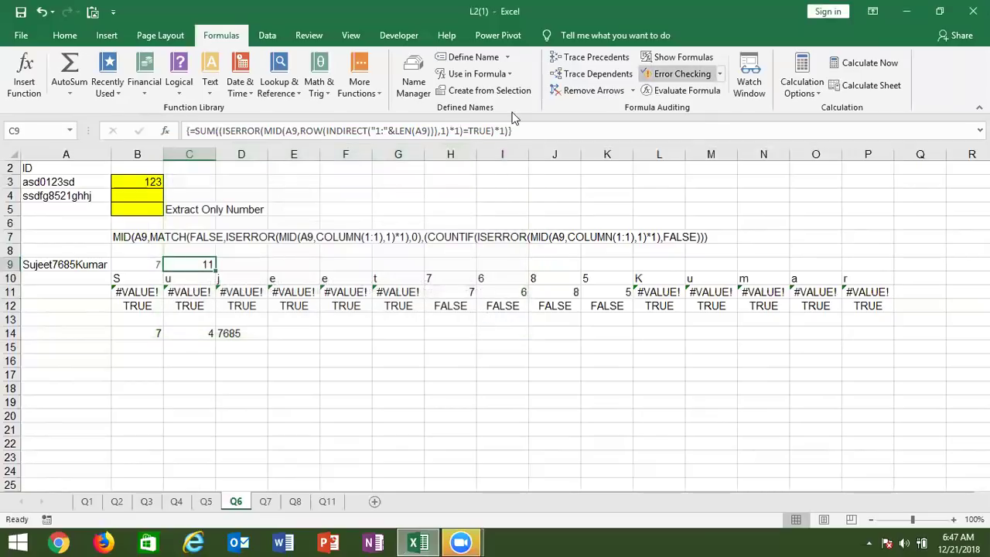
- Drop =TRUE and wrap C9's ISERROR test in NOT so the array formula returns 4
left_click(491, 131)
key("BackSpace")
key("BackSpace")
key("BackSpace")
key("BackSpace")
key("BackSpace")
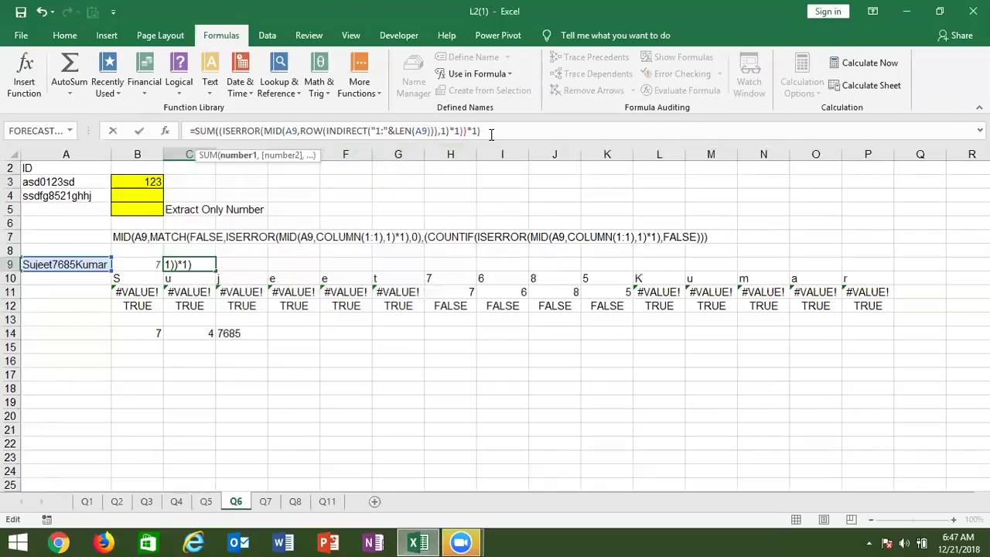
left_click(224, 130)
type("not")
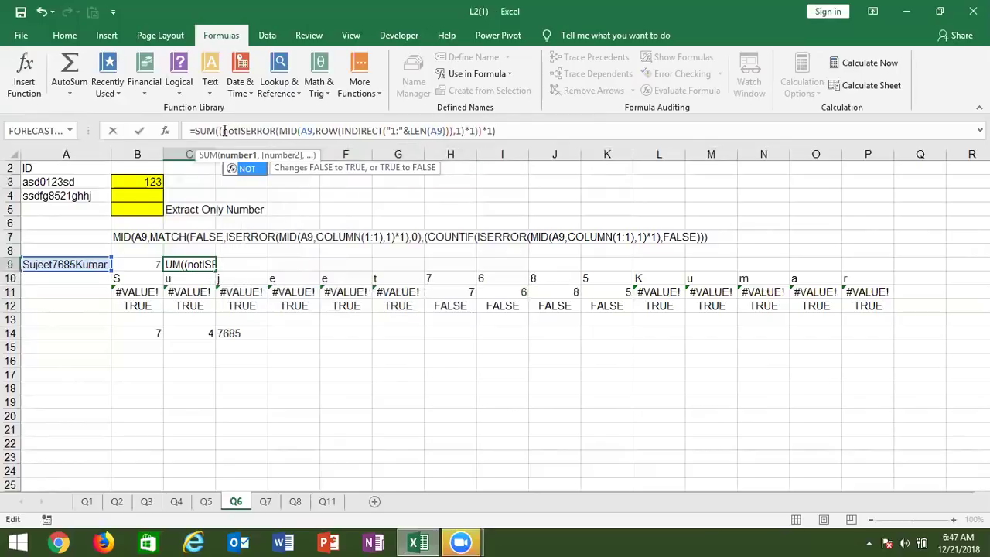
key("Tab")
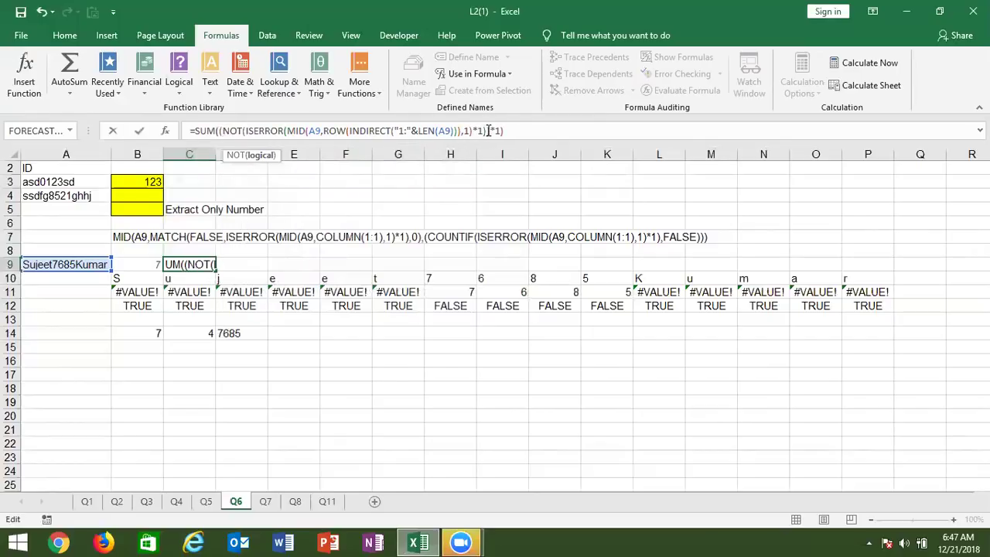
left_click(490, 131)
type("*")
left_click(491, 131)
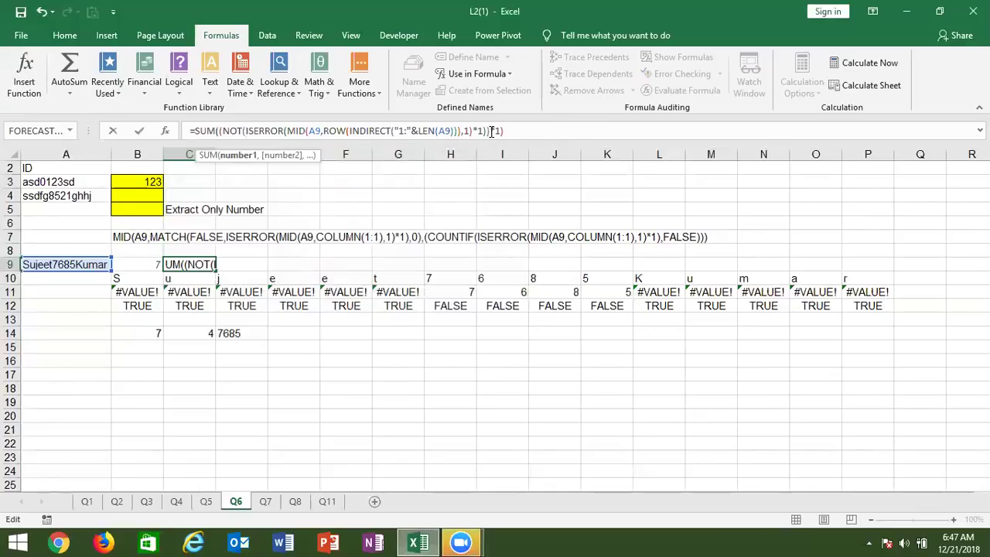
type(")*")
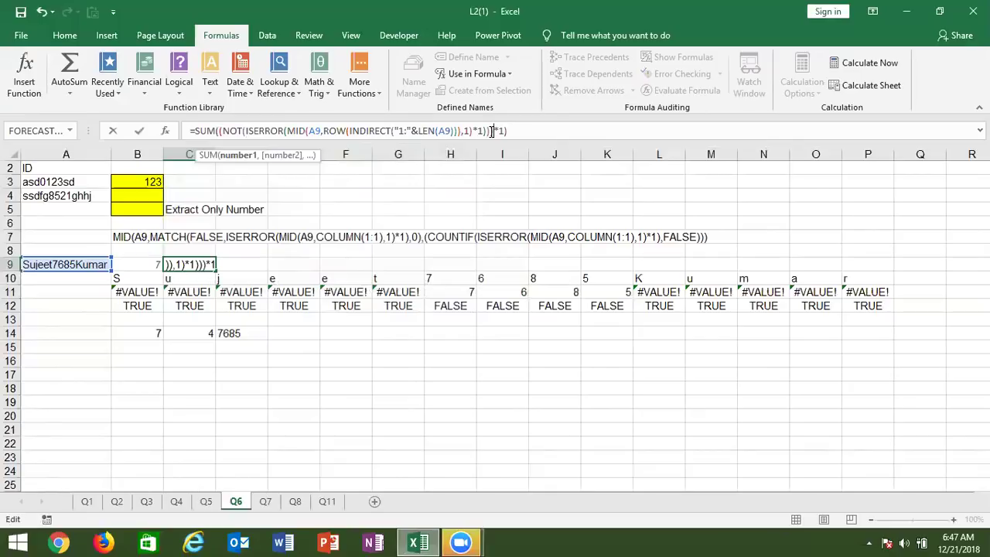
key("ctrl+shift+Return")
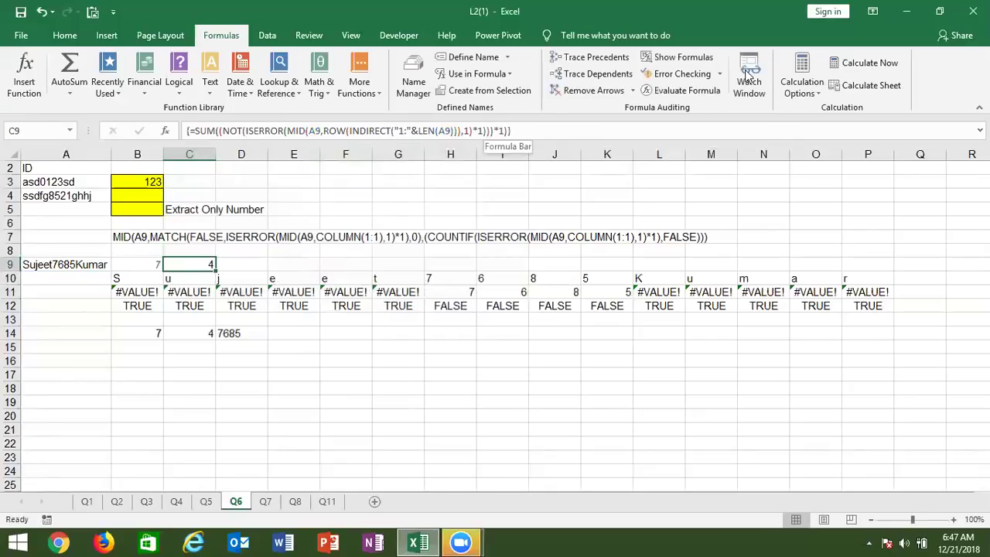
- Evaluate C9's formula through A9's text, its length 15 and the 1:15 row reference
left_click(667, 89)
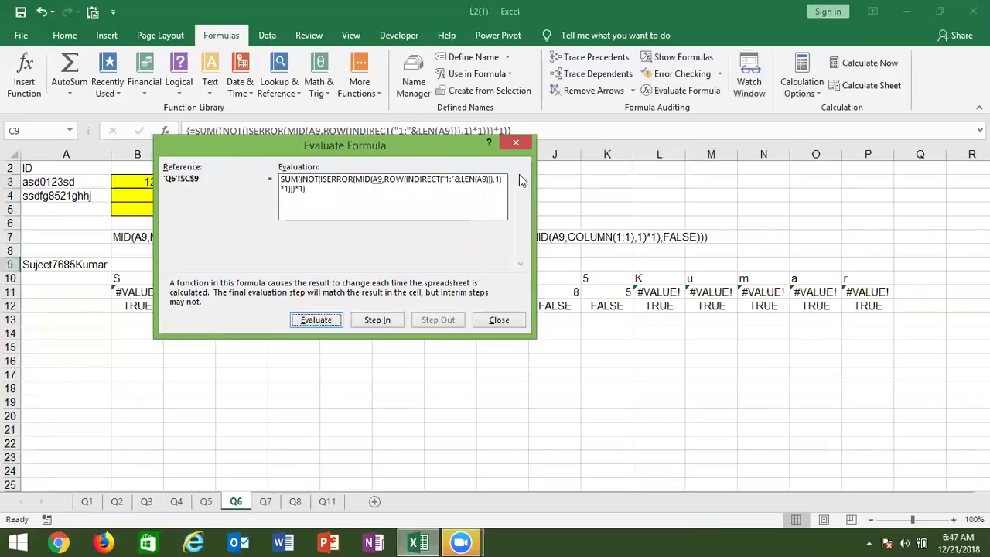
left_click(326, 323)
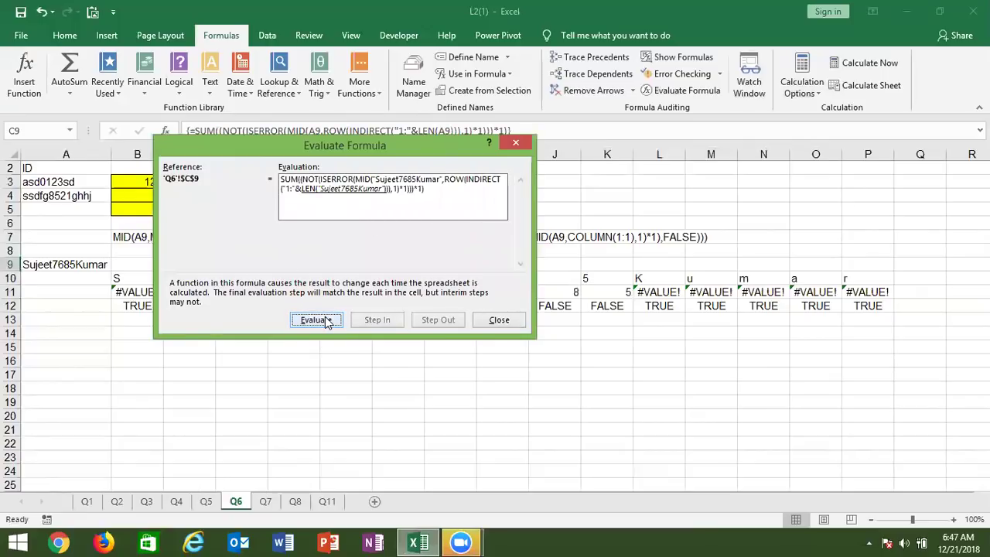
left_click(326, 322)
left_click(326, 322)
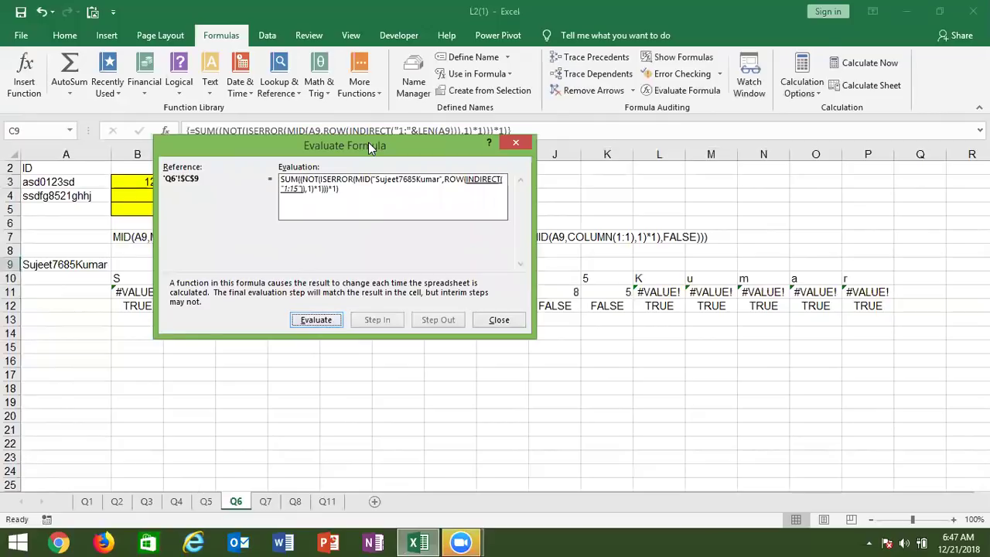
left_click_drag(369, 144, 629, 235)
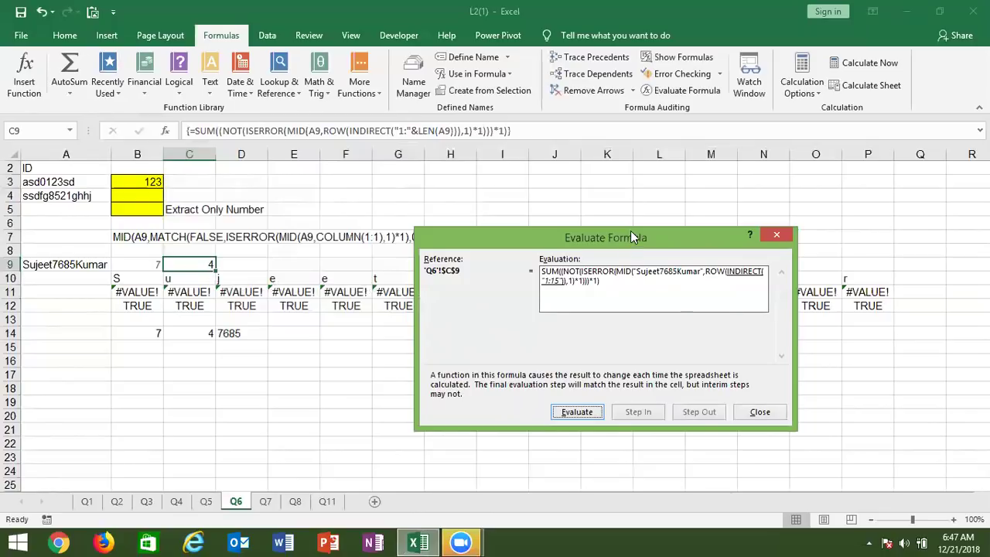
left_click_drag(629, 238, 631, 236)
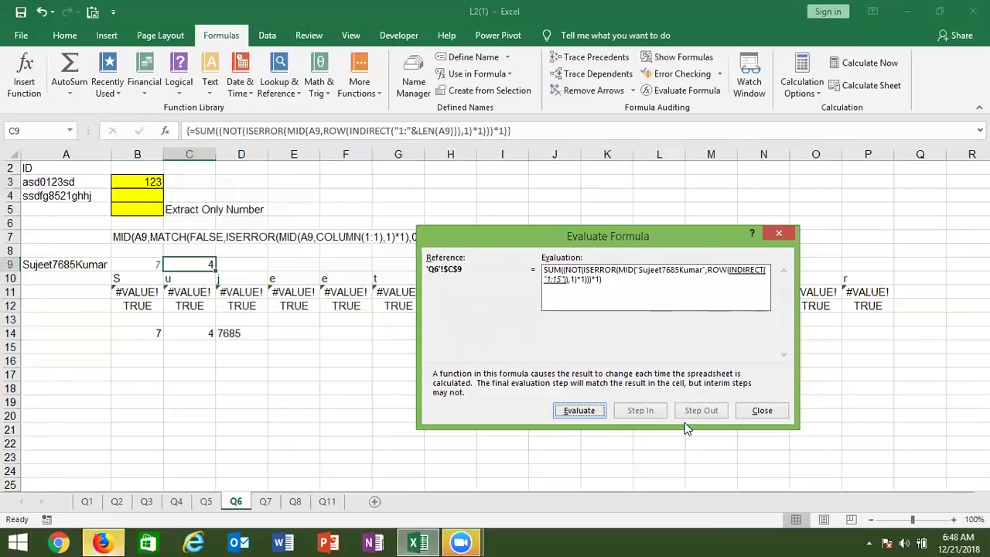
- Continue through INDIRECT, MID, ISERROR and NOT to the final result 4, then close the evaluator
left_click(590, 412)
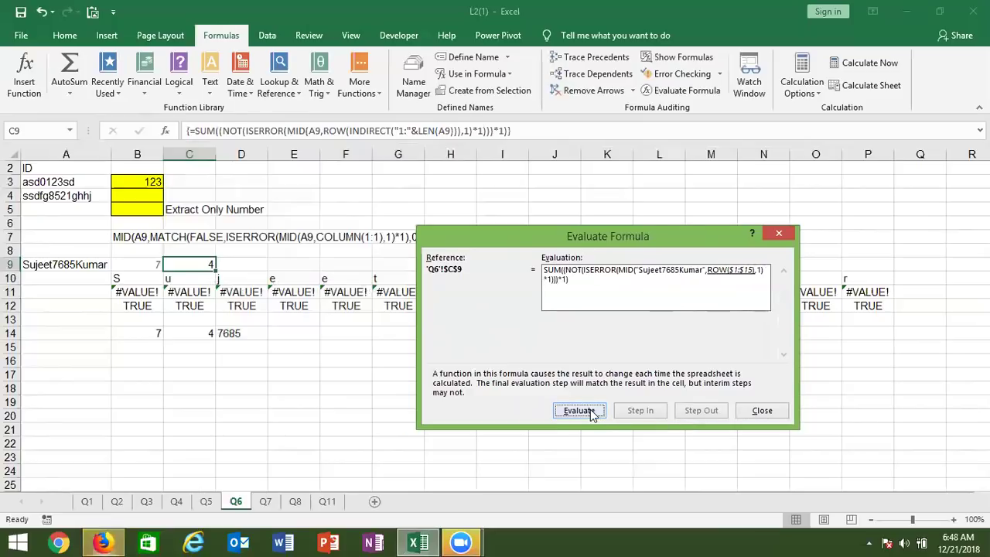
left_click(579, 411)
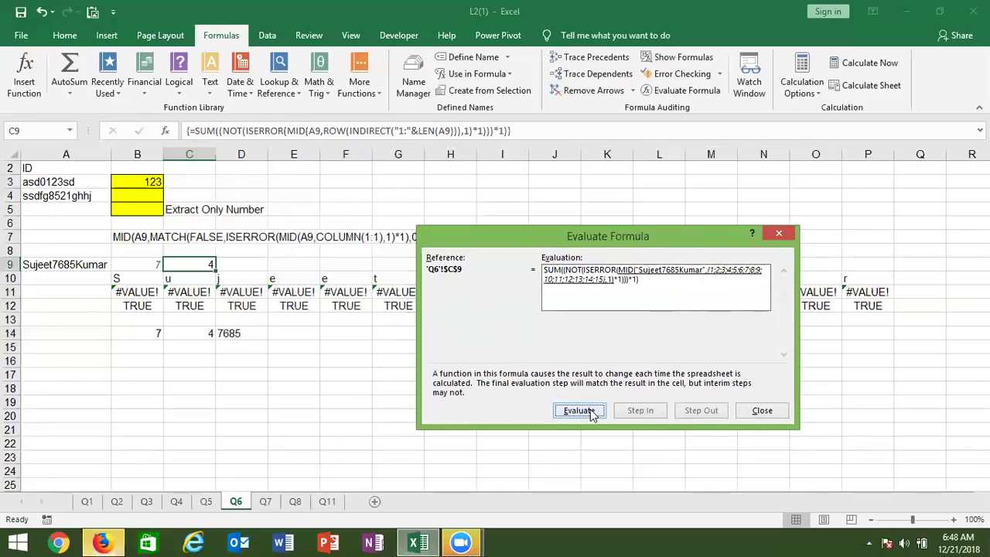
left_click(590, 412)
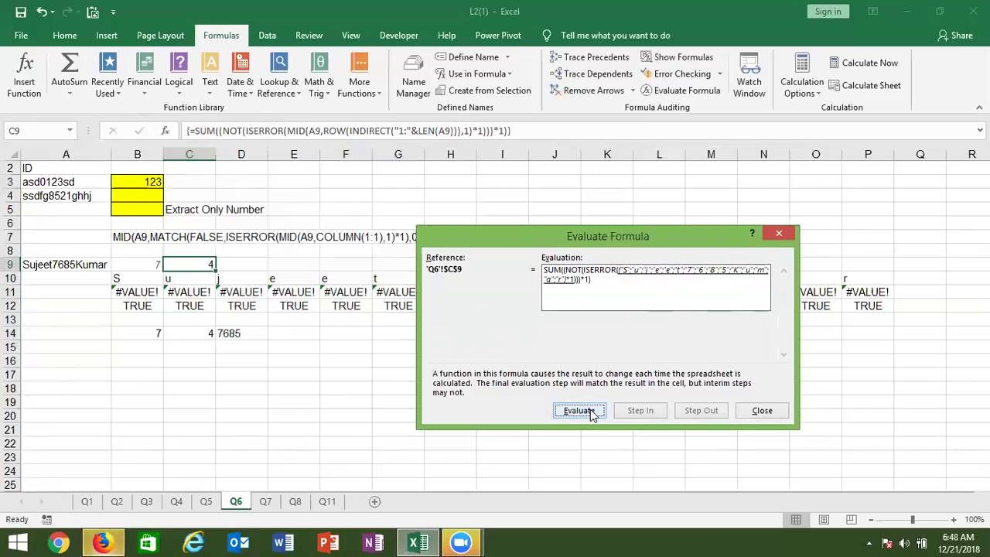
left_click(590, 412)
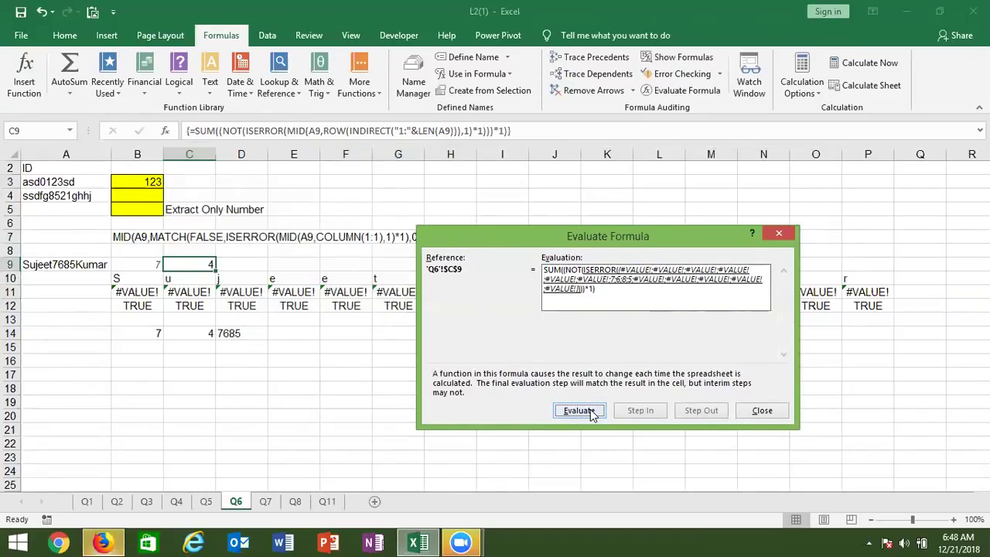
left_click(592, 414)
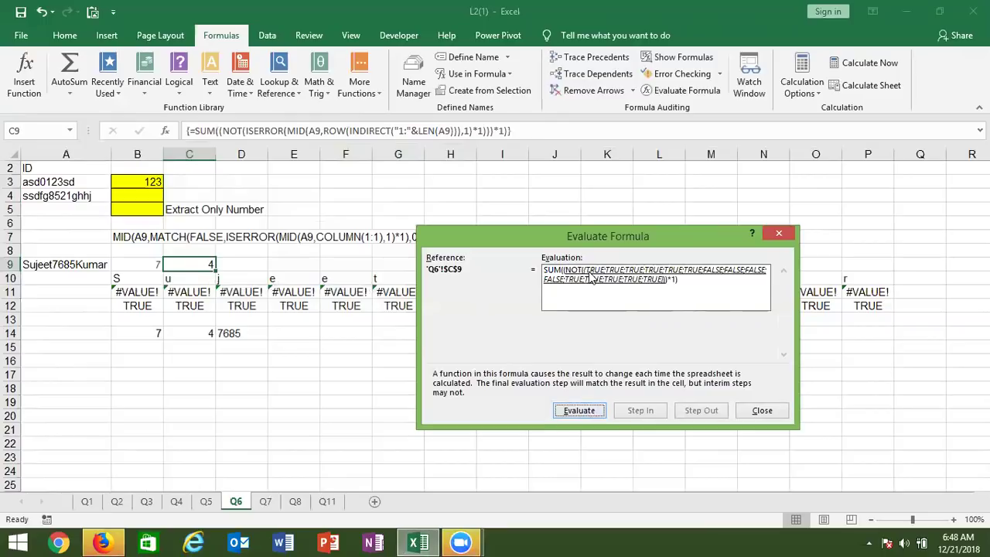
left_click(574, 416)
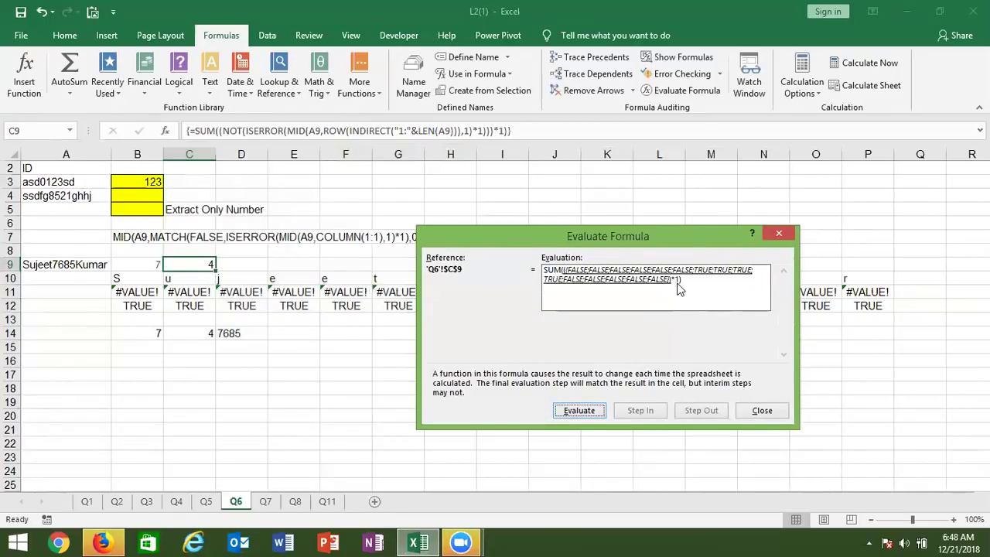
left_click(576, 413)
left_click(576, 413)
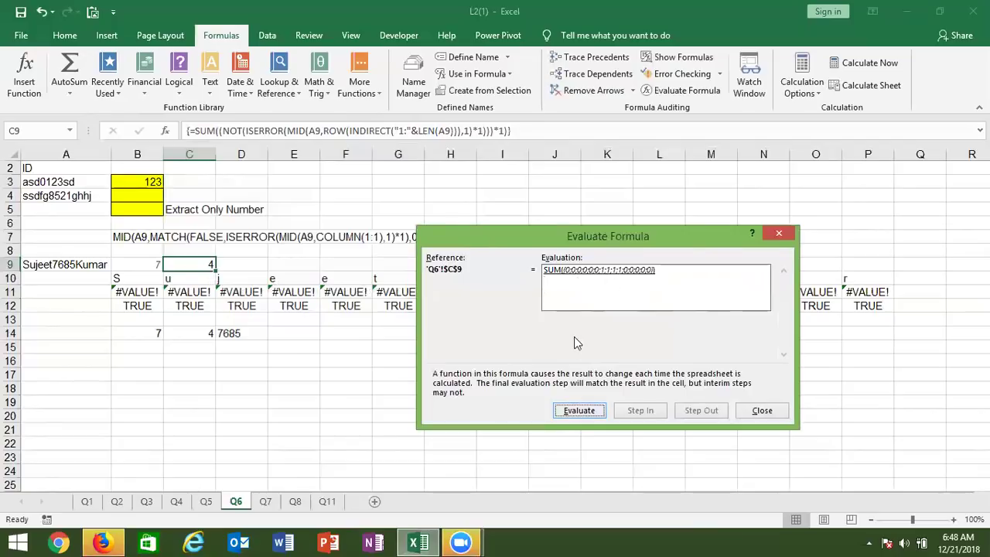
left_click(573, 413)
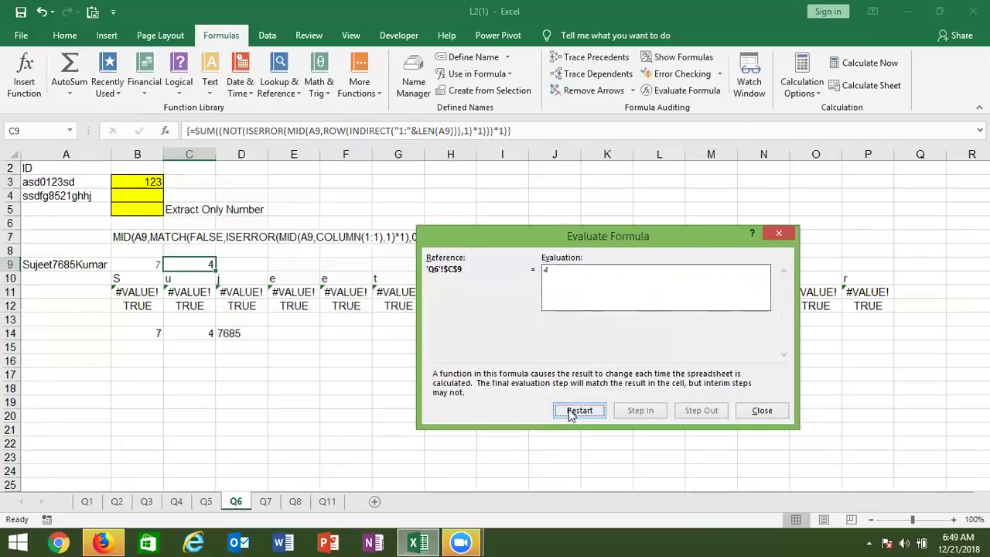
left_click(781, 231)
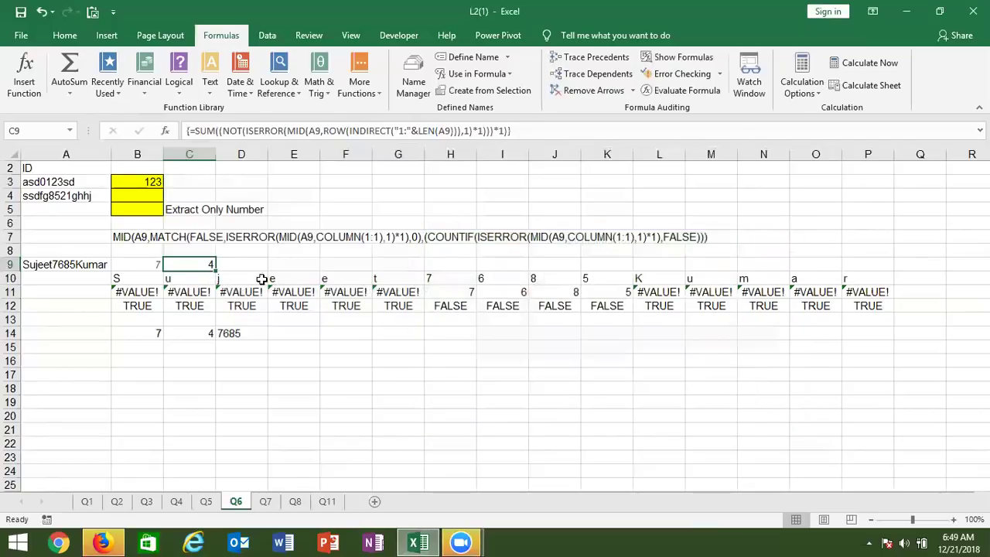
- Enter =MID(A9,B9,C9) in D9
left_click(244, 264)
type("=")
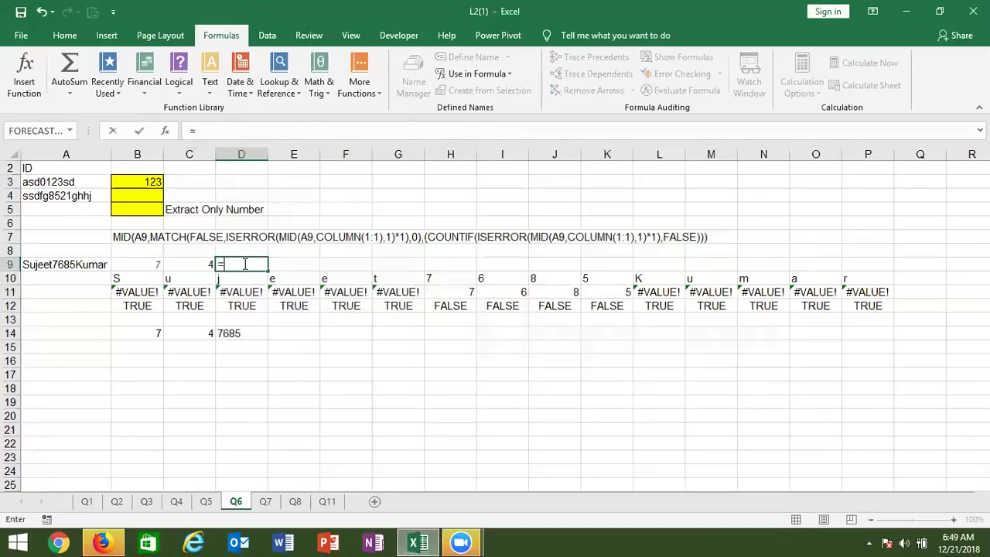
type("mi")
key("Tab")
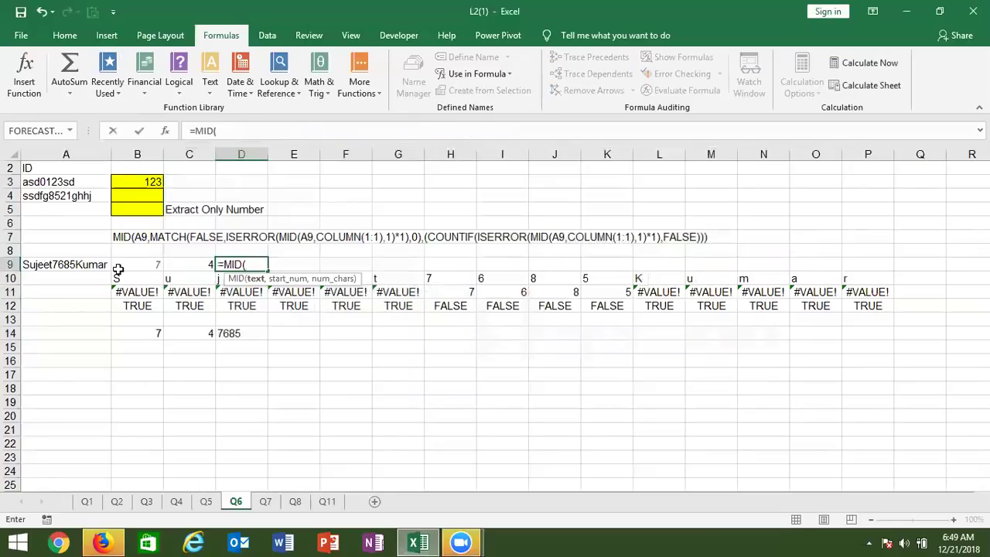
left_click(73, 263)
type(",")
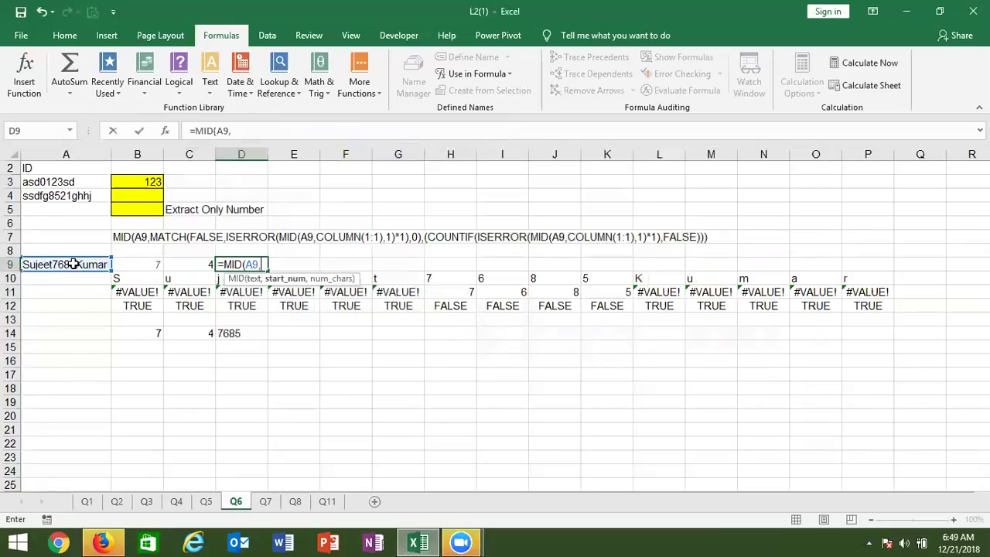
left_click(132, 263)
type(",")
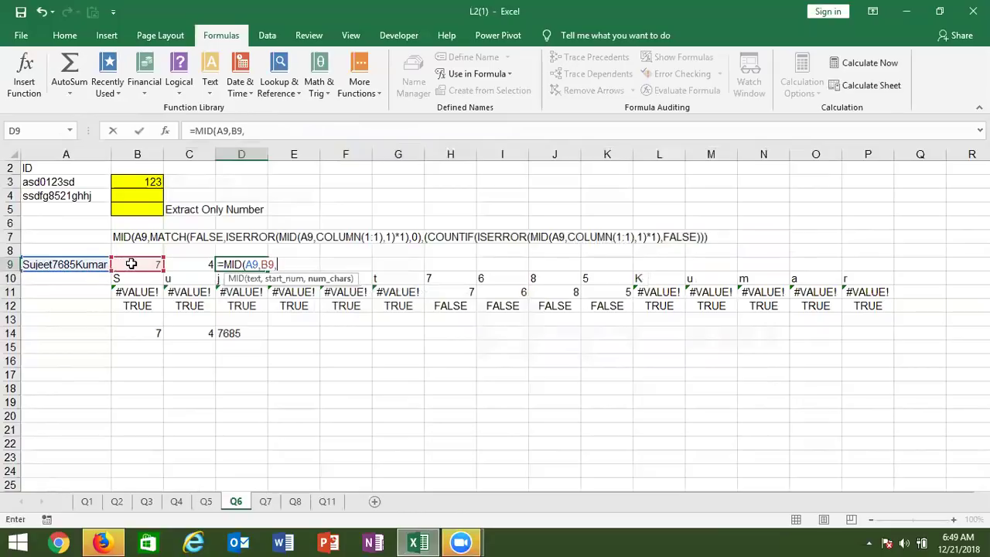
left_click(189, 261)
key("Return")
key("Up")
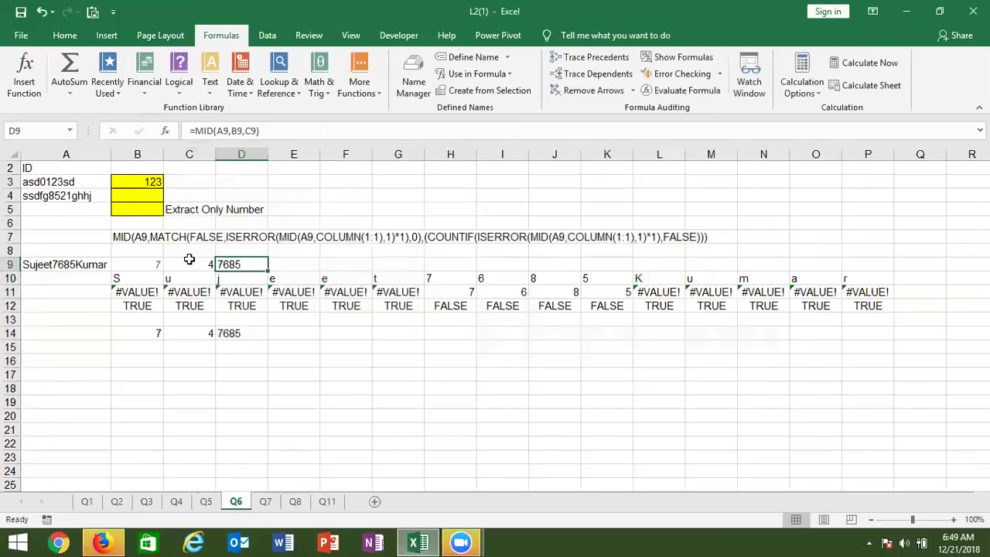
- Replace B9 in D9's formula with B9's MATCH formula
left_click(189, 259)
key("Left")
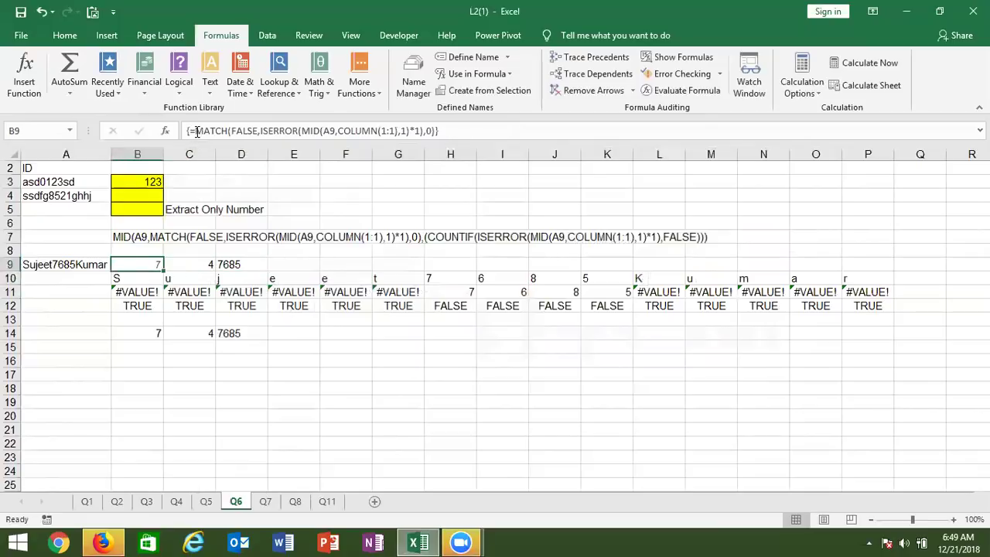
left_click_drag(197, 131, 419, 160)
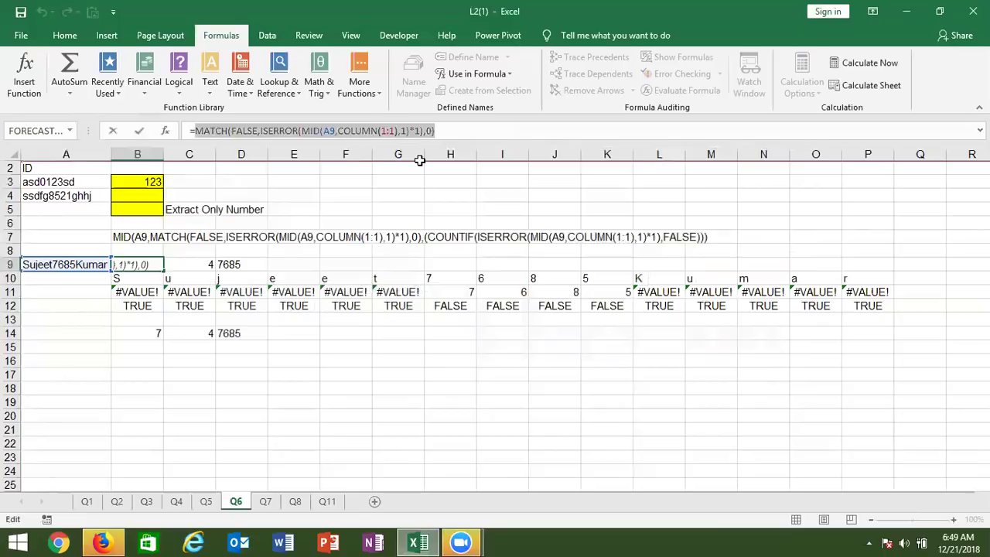
key("ctrl+shift+Return")
key("Right")
key("Right")
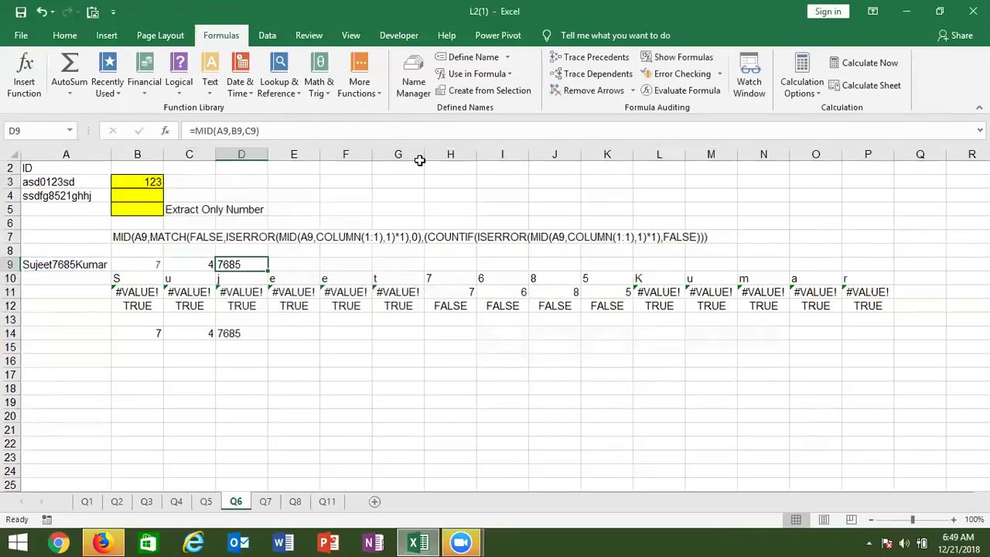
double_click(237, 131)
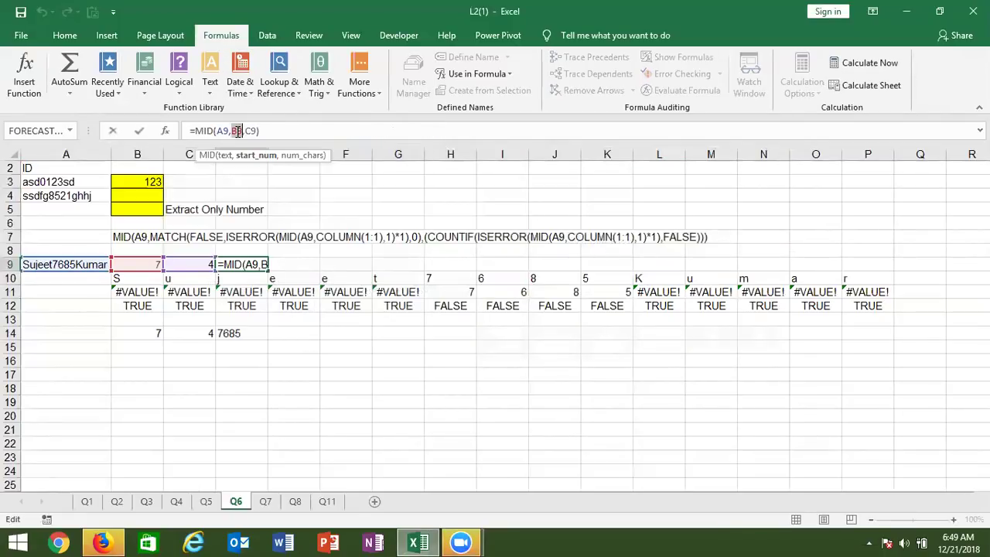
type("MATCH(FALSE,ISERROR(MID(A9,COLUMN(1:1),1)*1),0)")
key("Return")
key("Up")
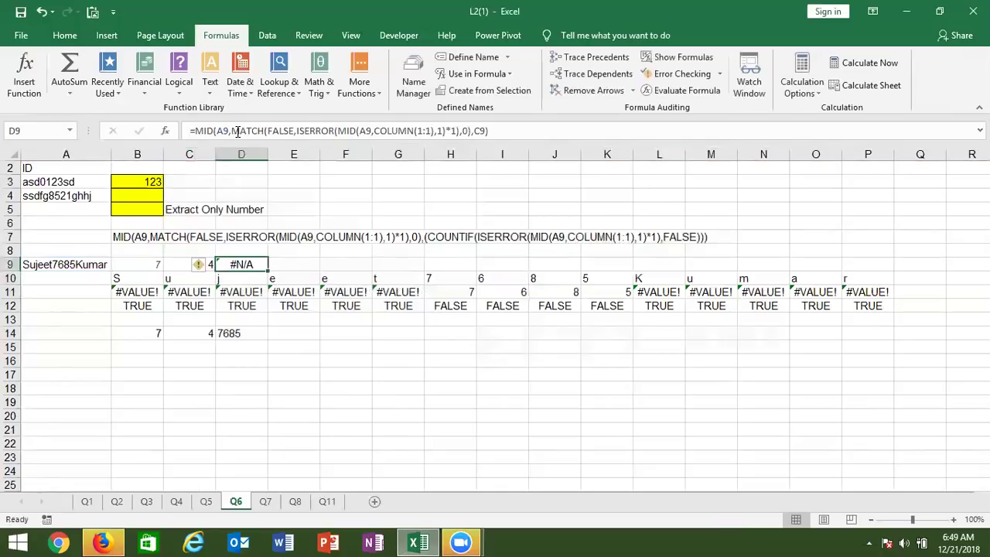
- Replace C9 with C9's SUM digit-count expression and commit D9 as an array formula
key("Left")
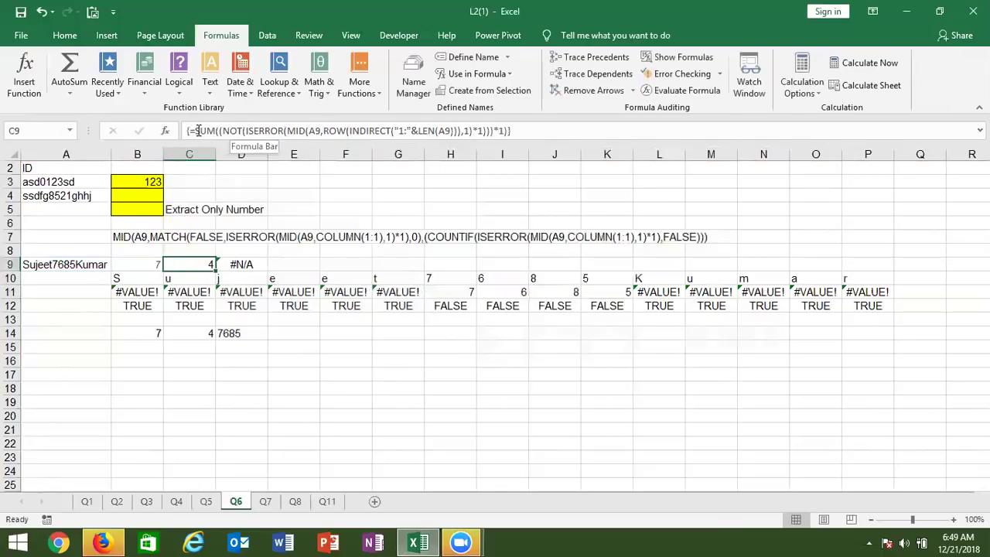
left_click(196, 131)
key("shift+End")
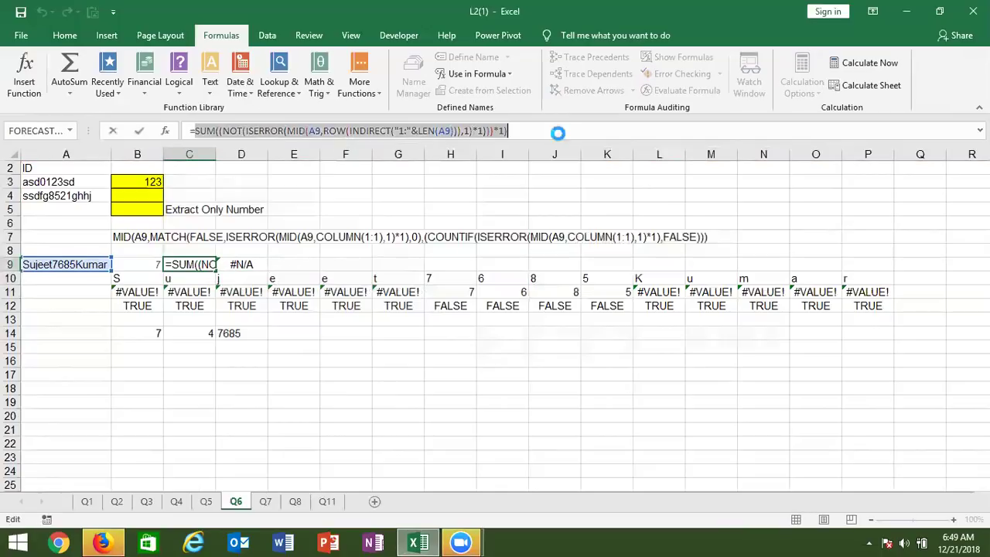
key("Escape")
key("Down")
key("Up")
key("Right")
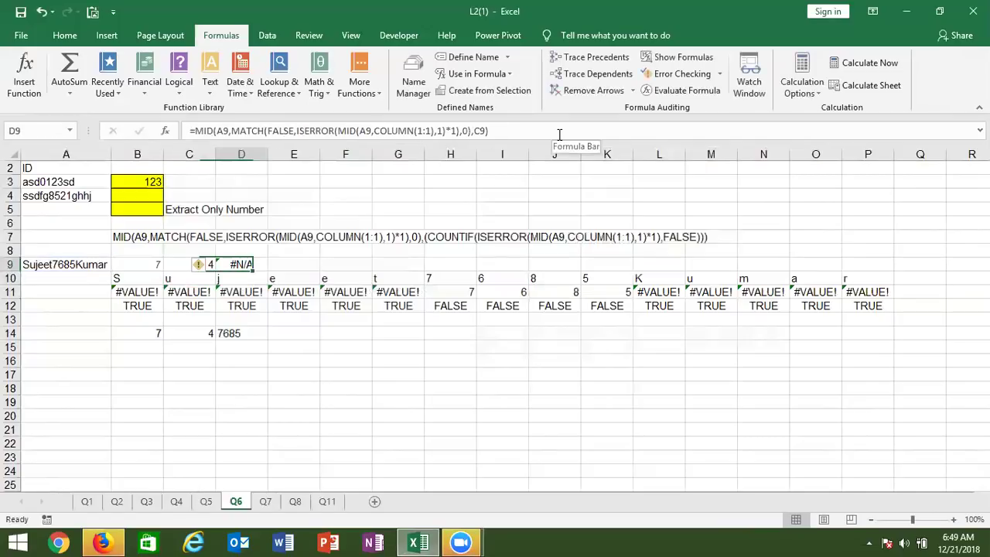
double_click(477, 130)
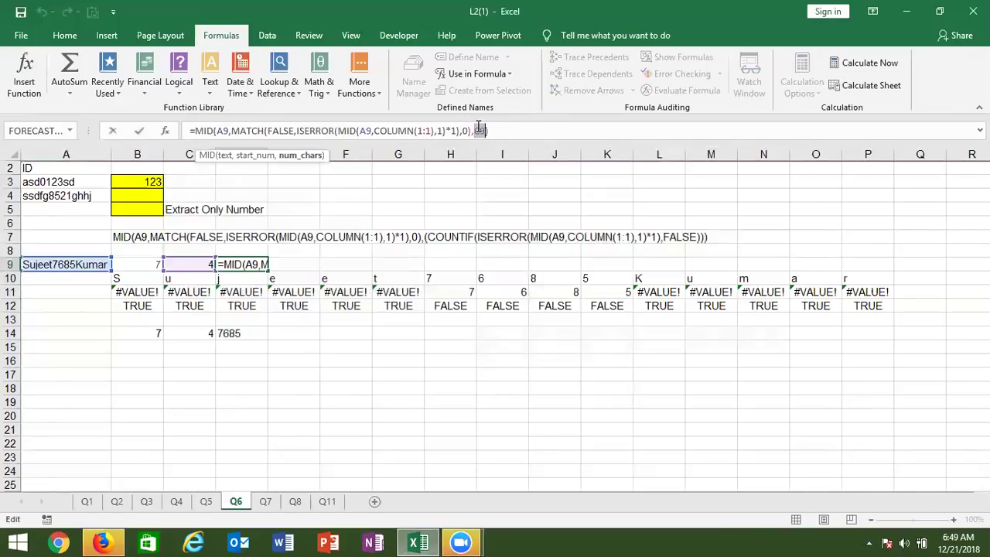
type("SUM((NOT(ISERROR(MID(A9,ROW(INDIRECT(\"1:\"&LEN(A9))),1)*1)))*1)")
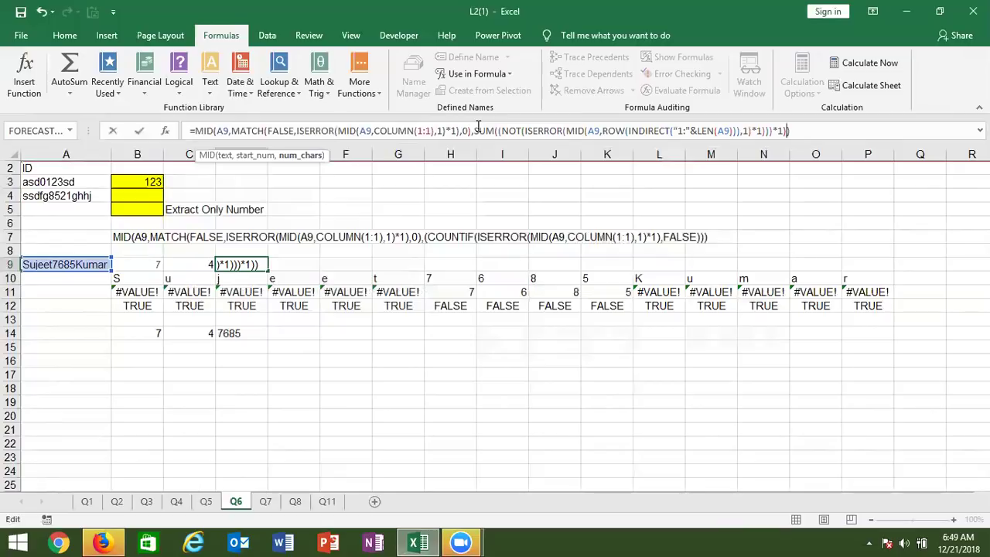
key("ctrl+shift+Return")
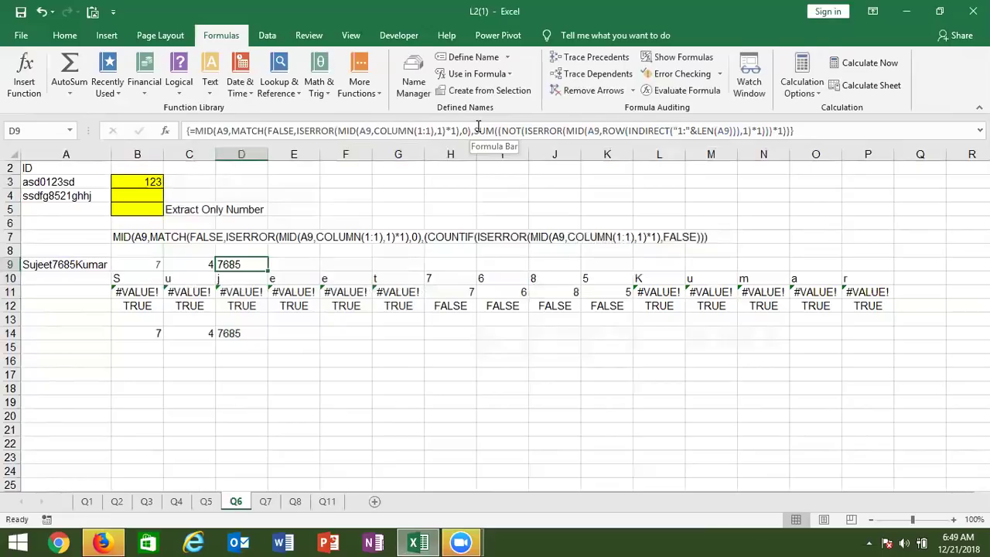
- Check C14's COUNTIF formula, then go to sheet Q7
left_click(200, 333)
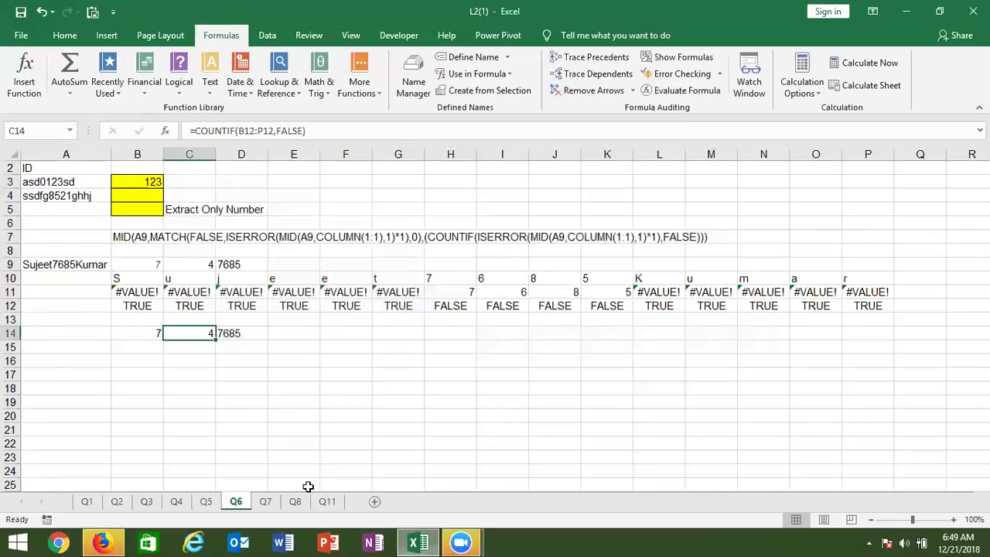
left_click(265, 501)
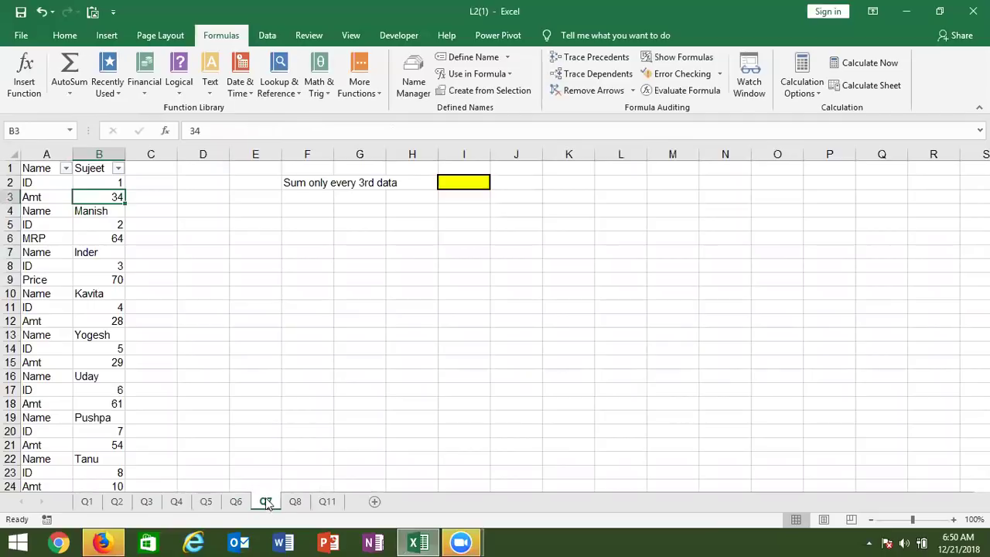
left_click(100, 166)
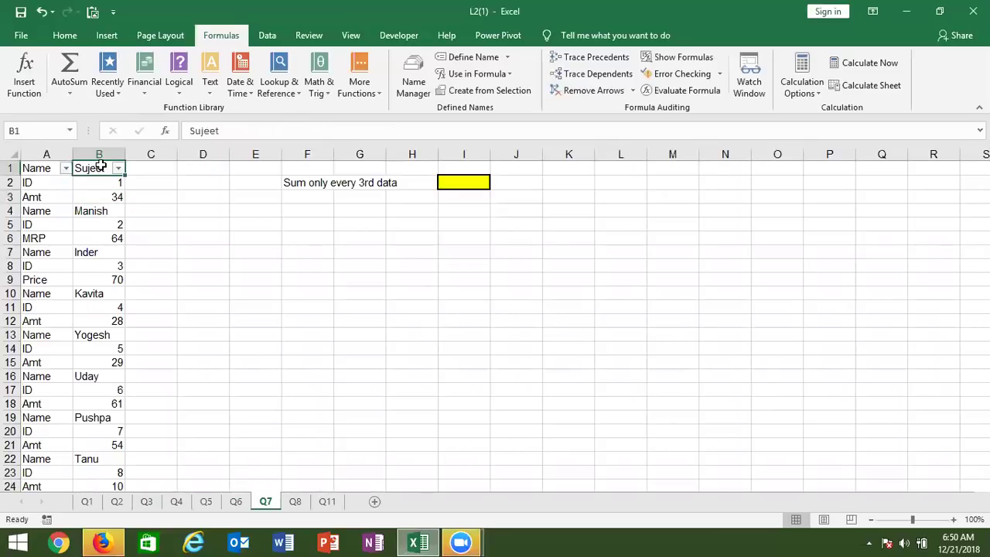
key("Left")
left_click(100, 166)
key("Down")
key("Down")
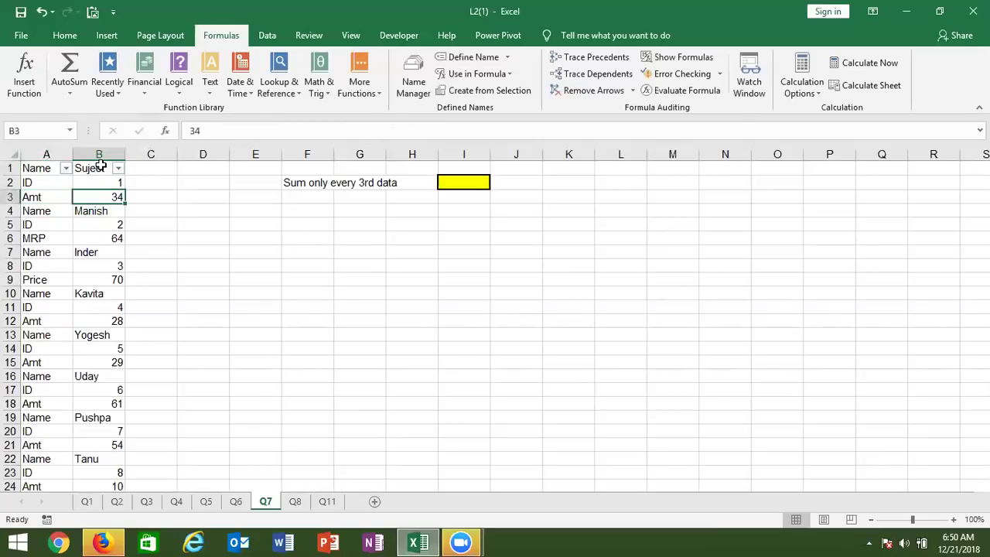
key("Left")
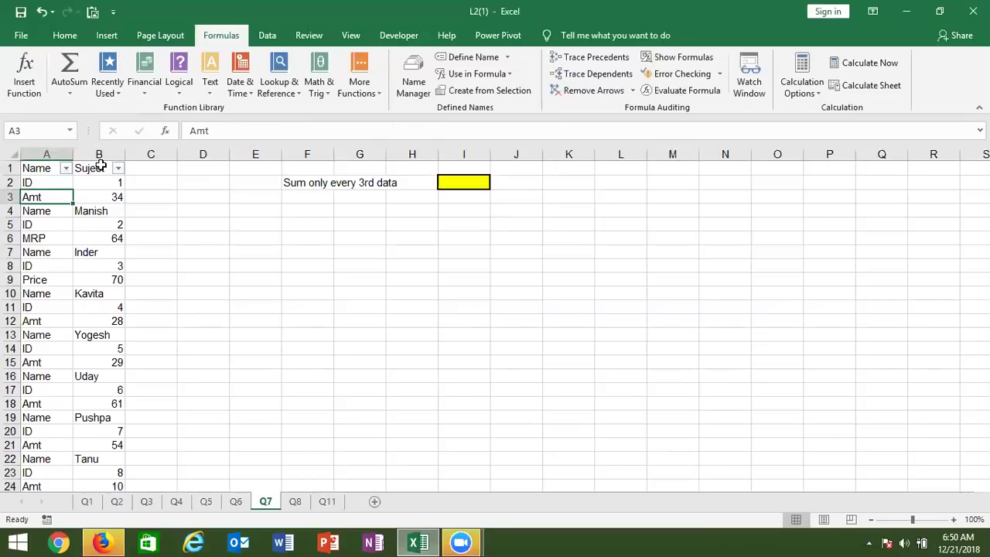
key("Down")
key("Down")
key("Down")
key("Down")
key("Down")
key("Down")
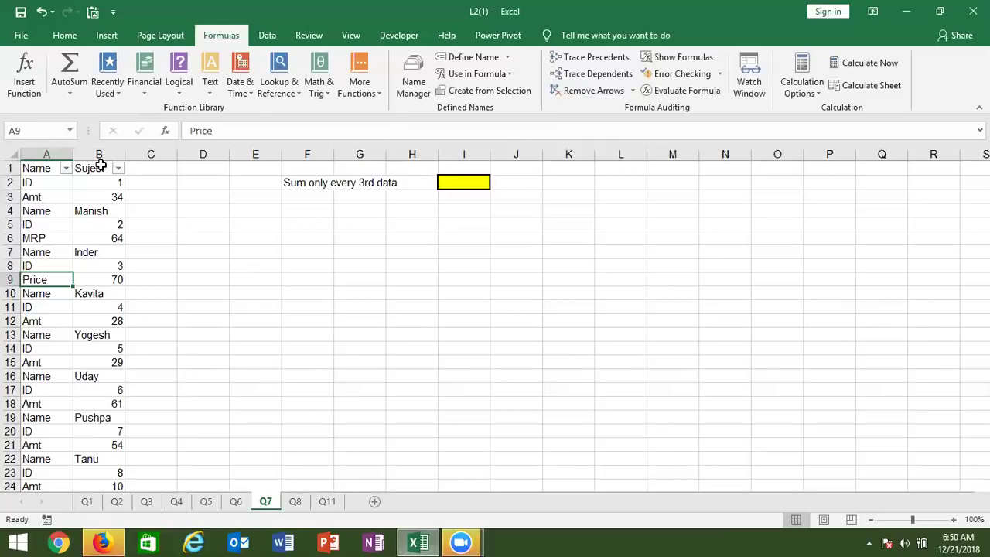
- Enter =MOD(ROW(),3) in C1 and fill it down column C
left_click(146, 169)
type("=")
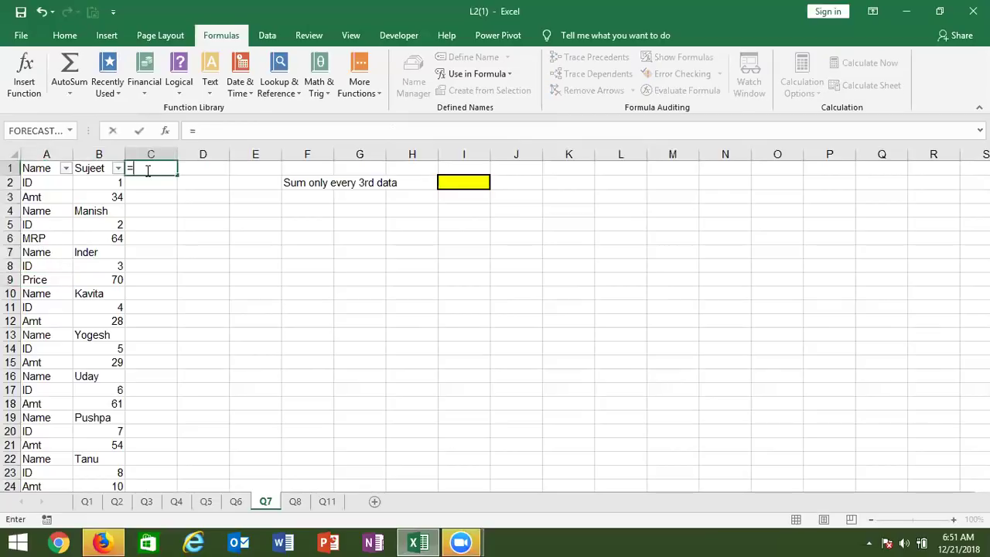
type("mod")
key("Tab")
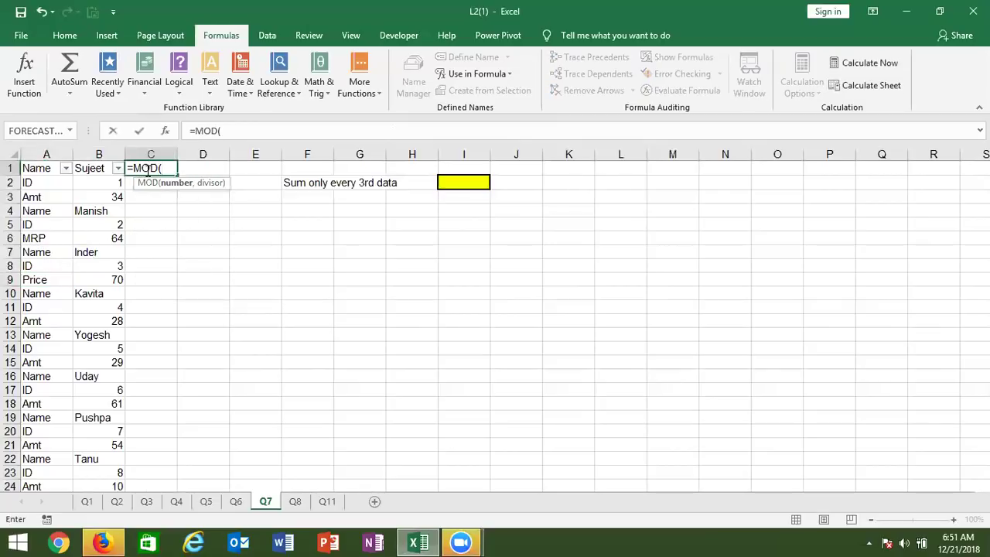
type("row")
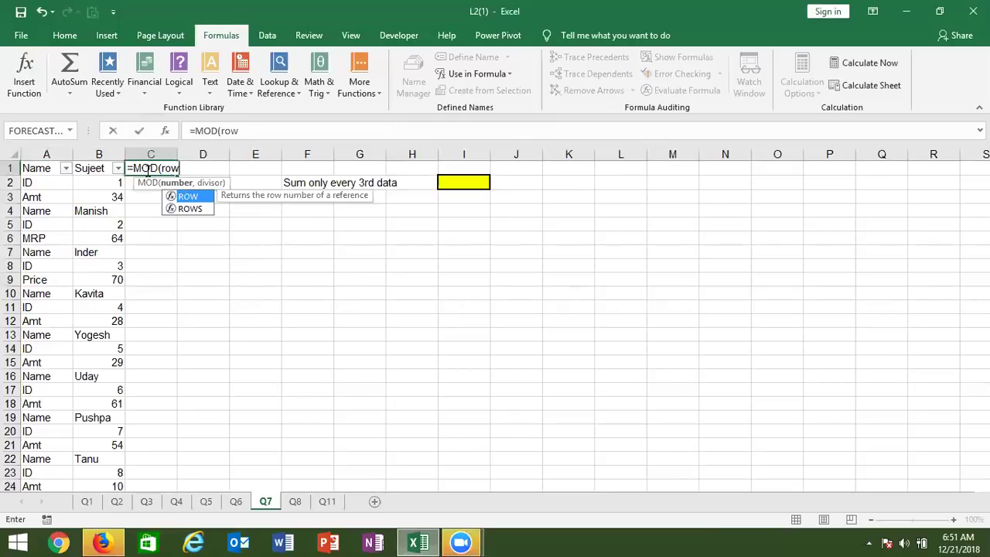
key("Tab")
type(")")
type(",")
type("3")
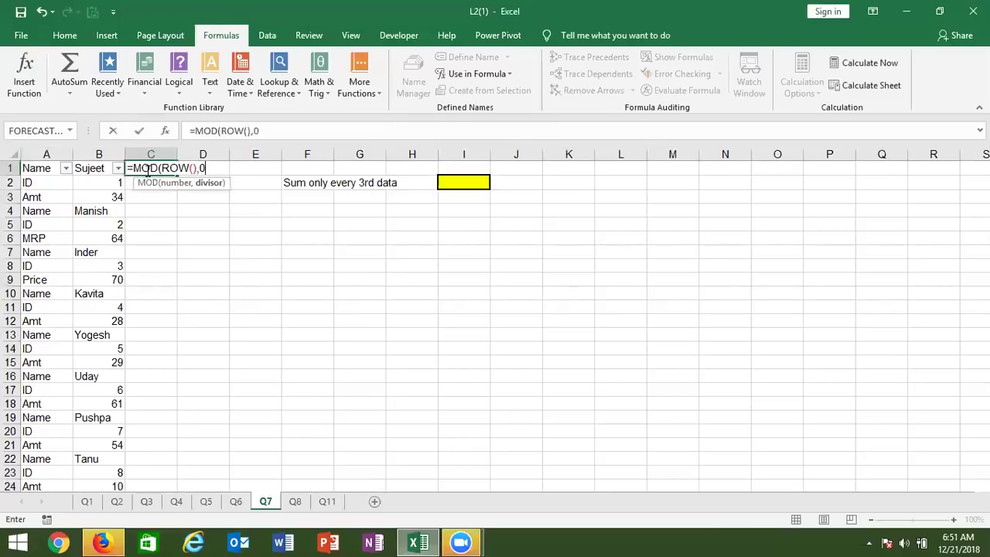
key("BackSpace")
type("3)")
key("Return")
left_click(143, 169)
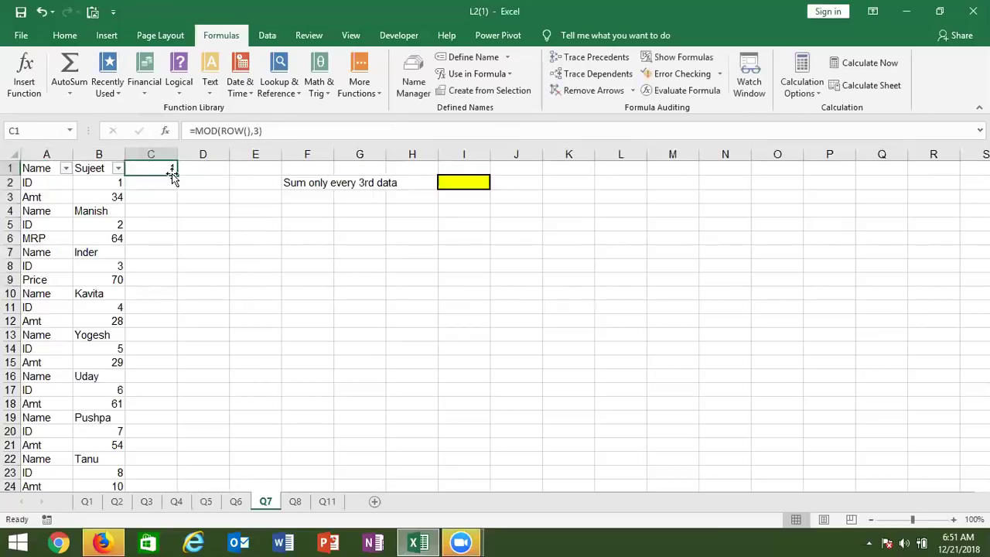
double_click(176, 174)
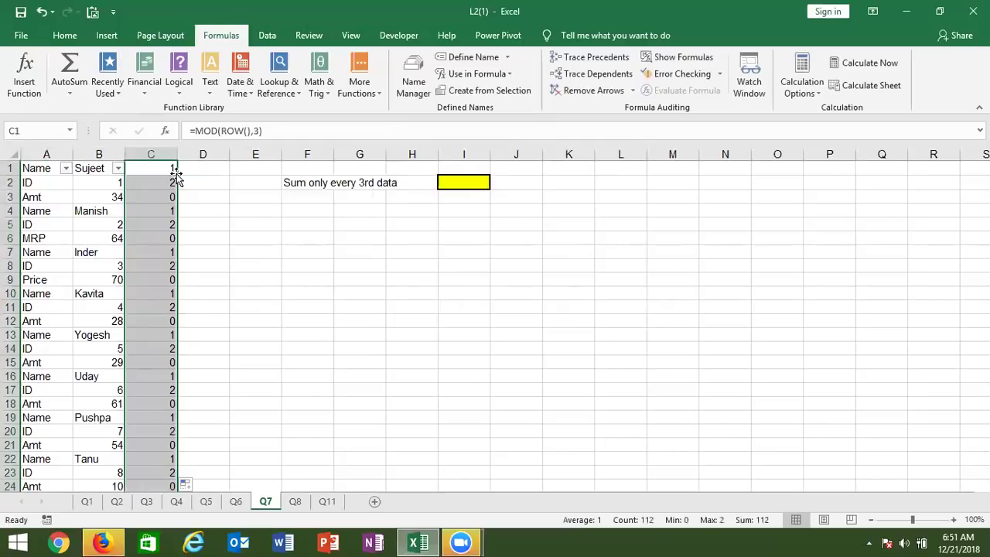
- Review the C1 formula, then clear all the column C results
left_click(164, 170)
double_click(164, 170)
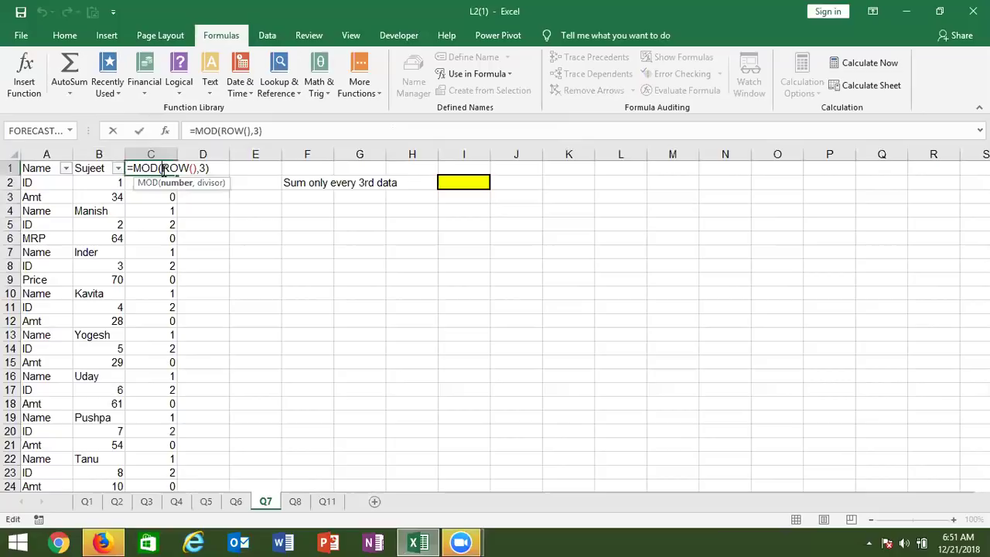
key("Escape")
key("ctrl+shift+Down")
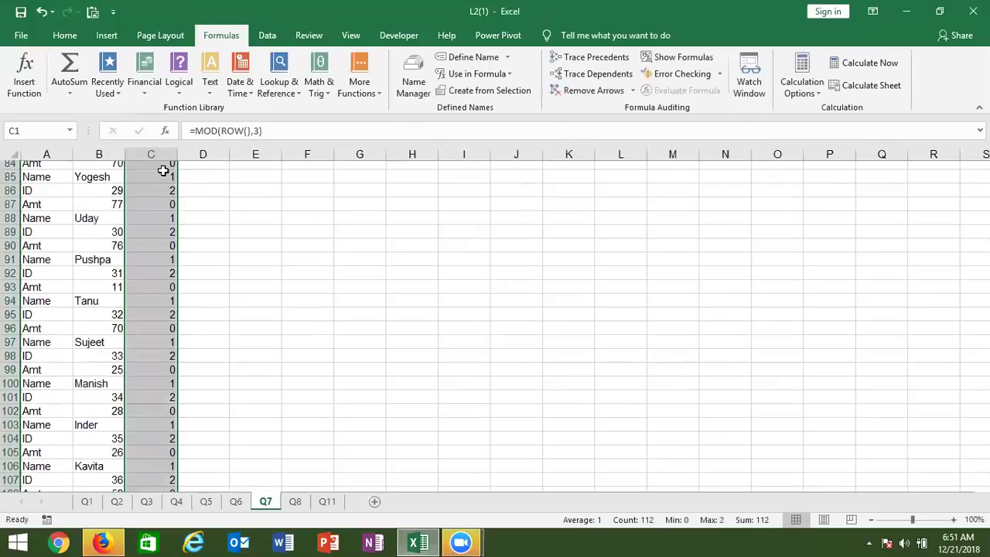
key("Delete")
key("ctrl+BackSpace")
- Enter =ROW() in C1 and fill the row numbers down column C
left_click(163, 170)
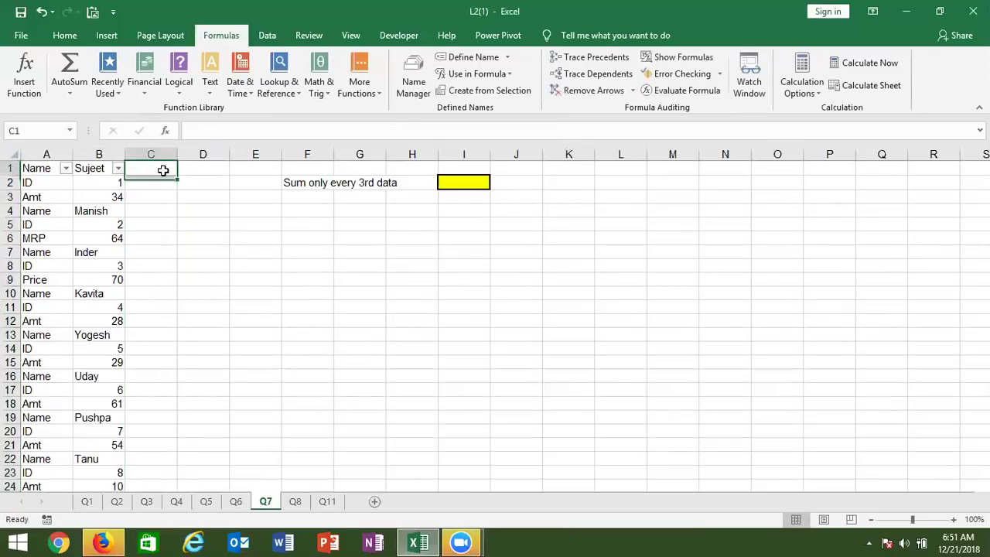
type("=row")
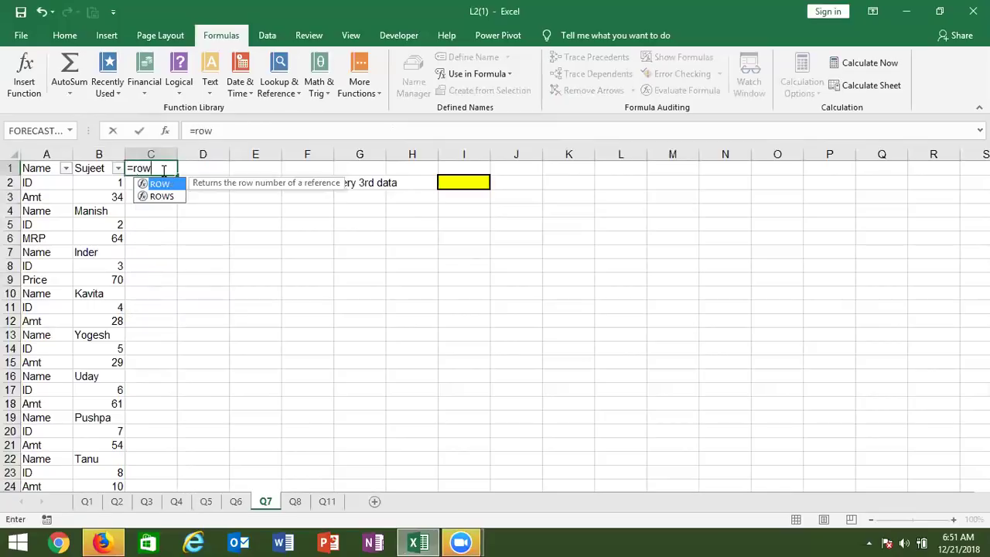
key("Tab")
type(")")
key("Return")
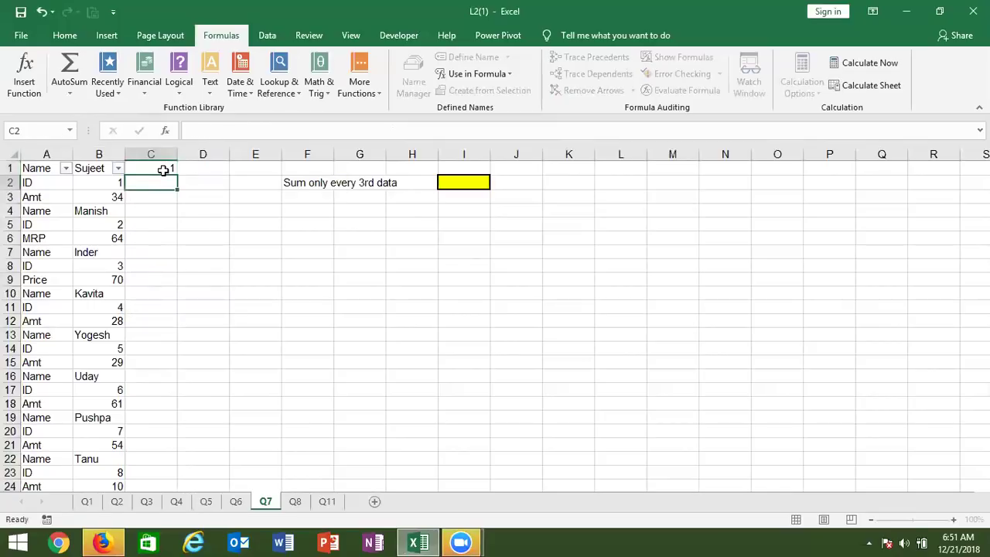
left_click(163, 170)
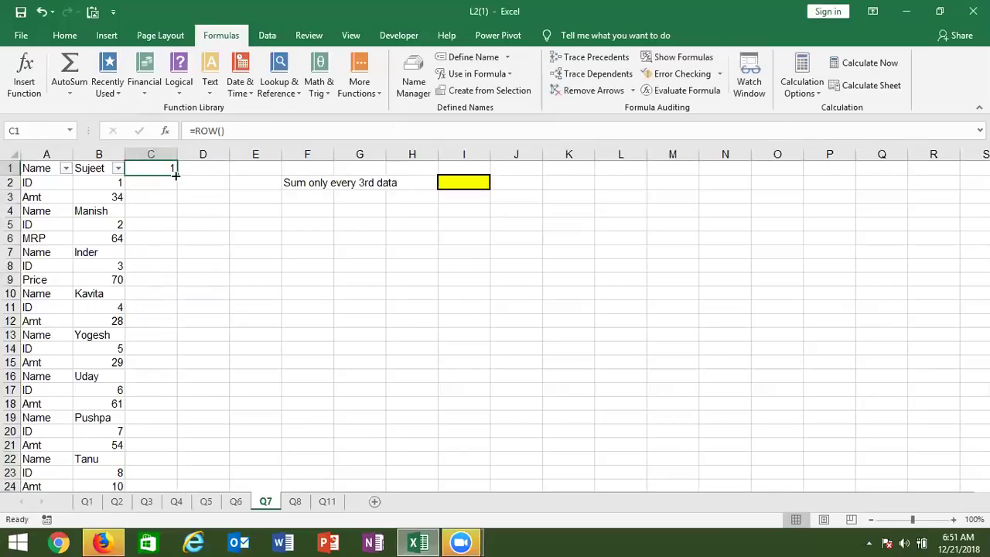
double_click(176, 176)
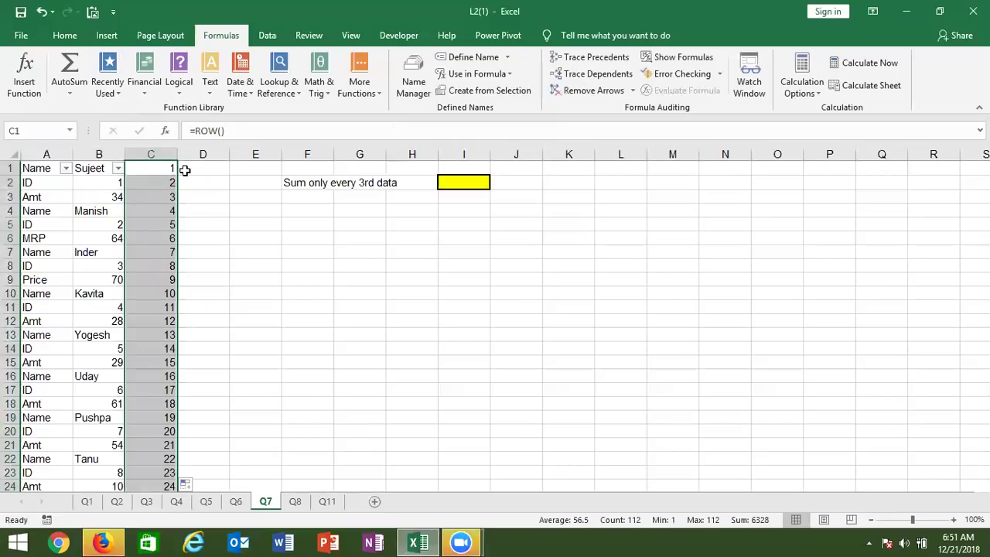
- Enter =MOD(C1,3) in D1 and fill it down column D, checking D3
left_click(185, 170)
type("=mod")
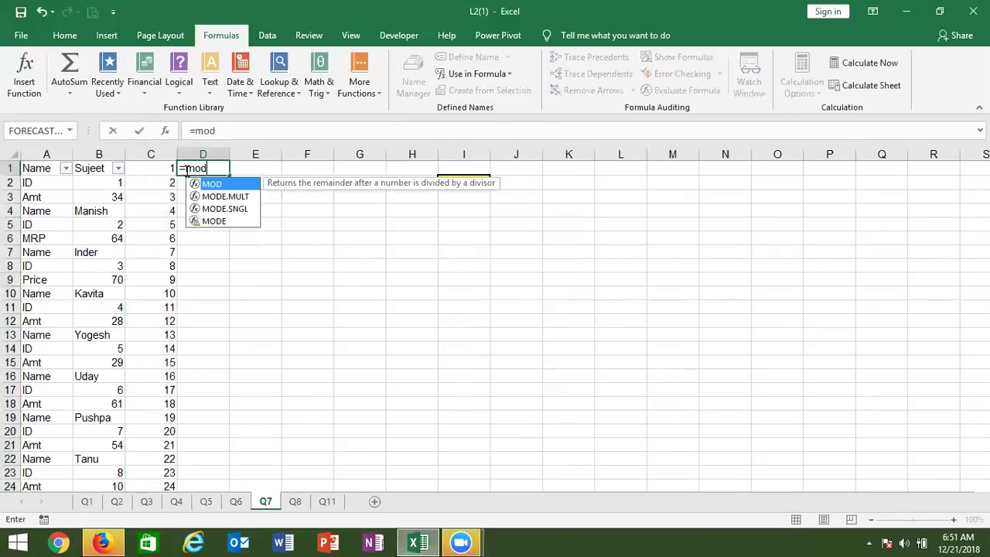
key("Tab")
key("Left")
type(",3")
key("Return")
left_click(186, 170)
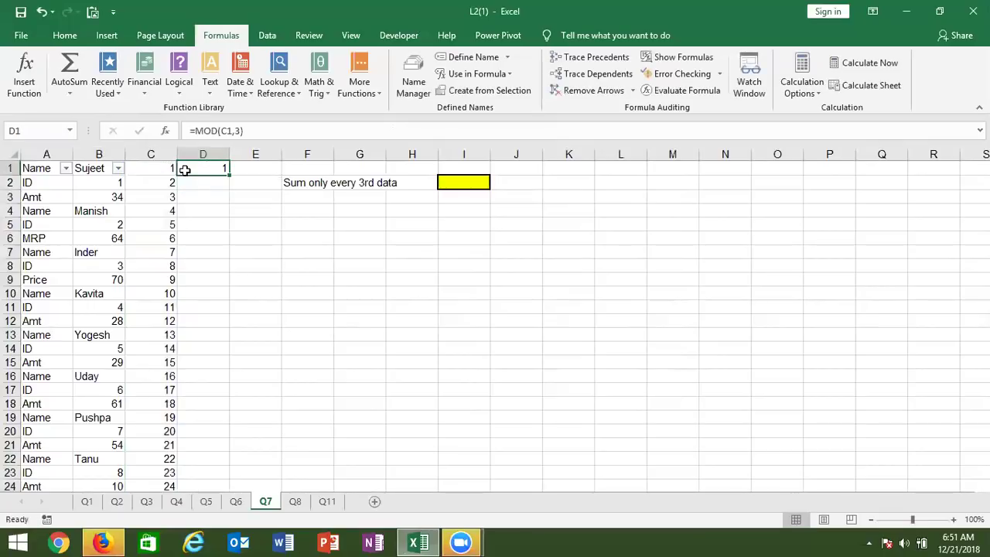
double_click(227, 174)
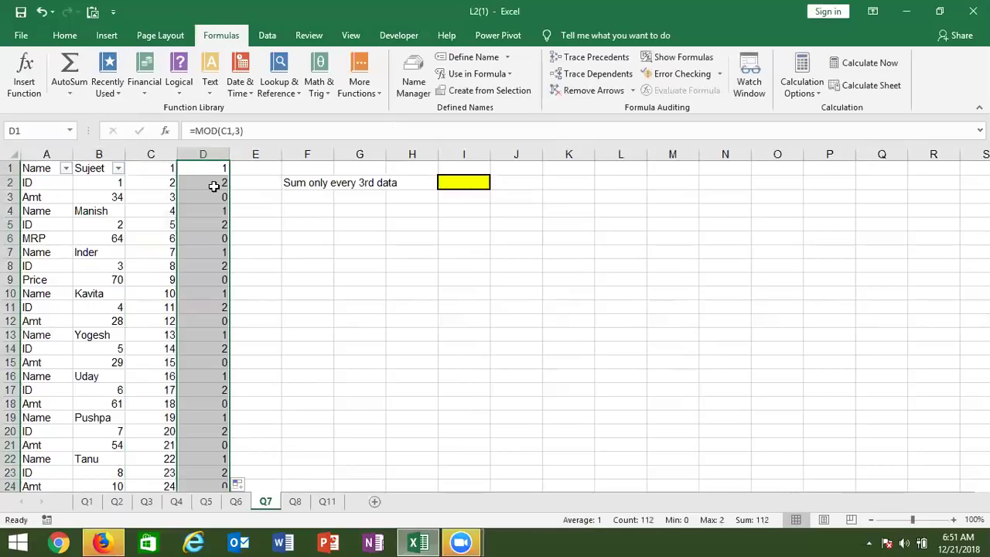
left_click(213, 197)
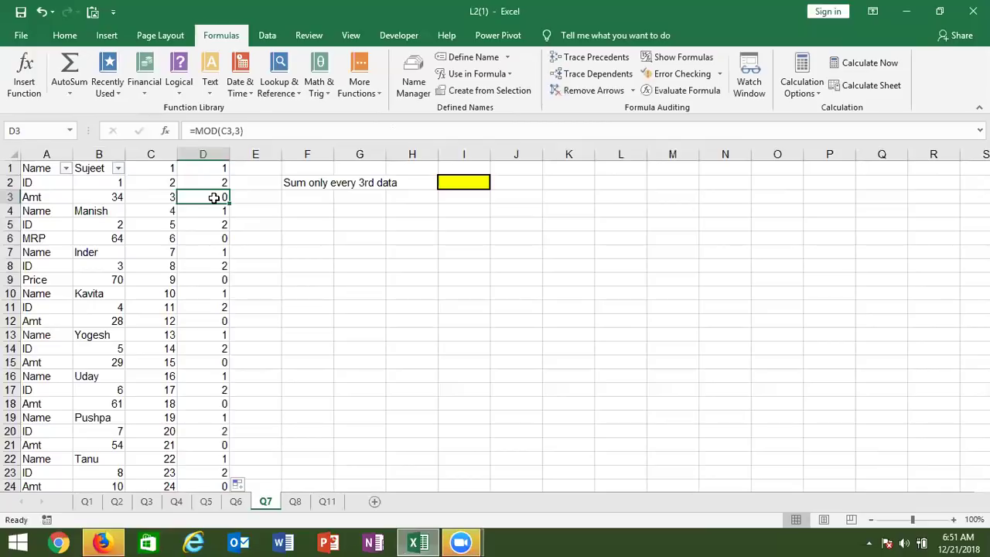
- Enter =SUMIF(D:D,0,B:B) in E3, returning 1792 for every third column B value
key("Right")
type("=s")
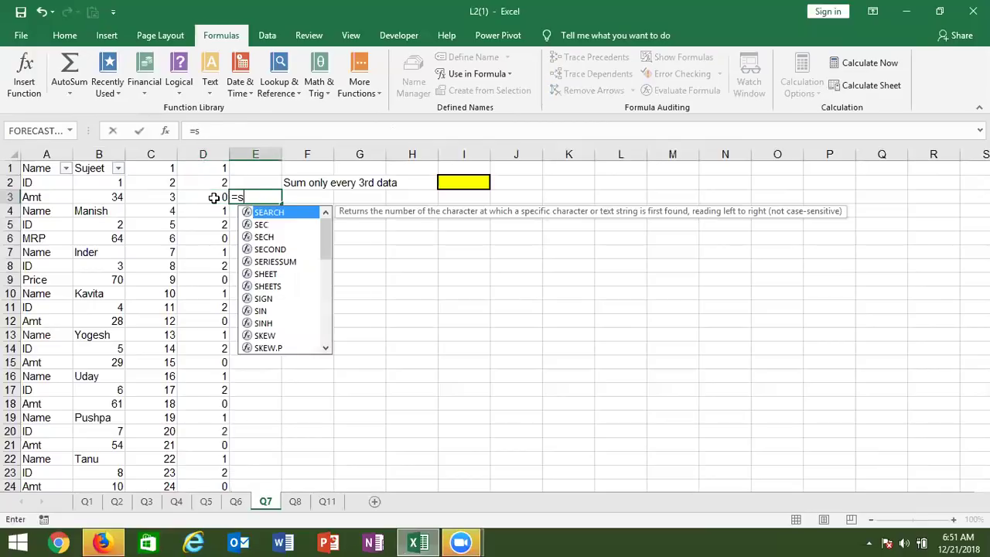
type("um")
key("Down")
key("Tab")
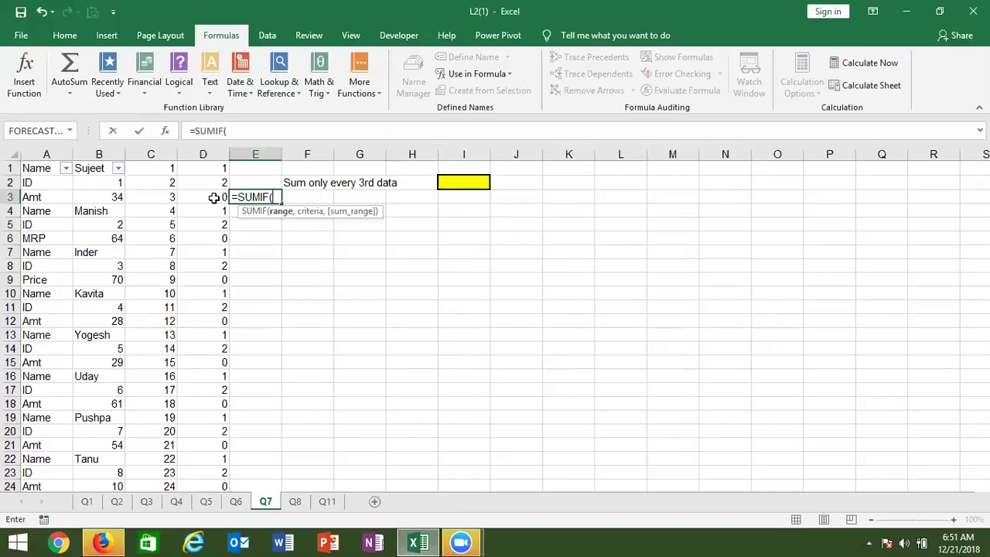
key("Left")
key("ctrl+space")
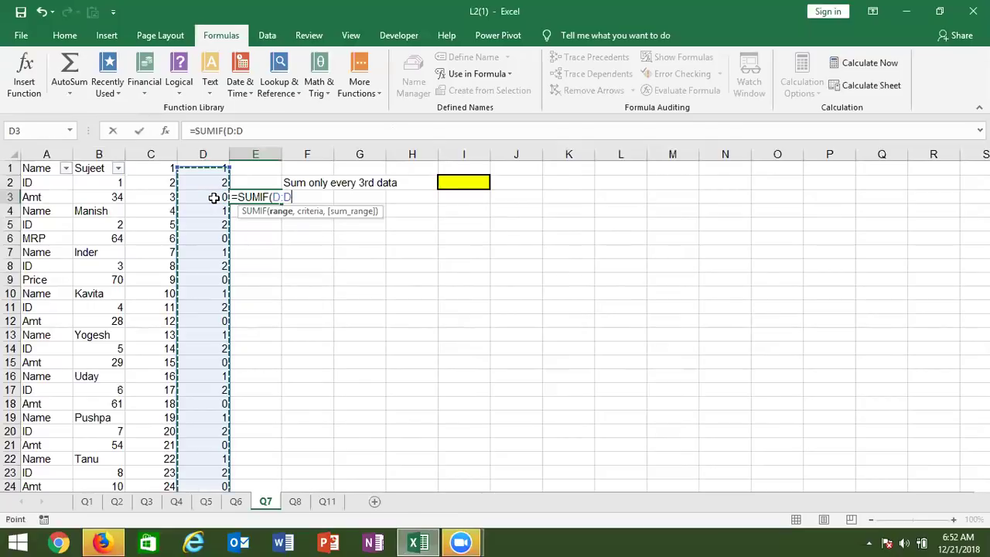
key("BackSpace")
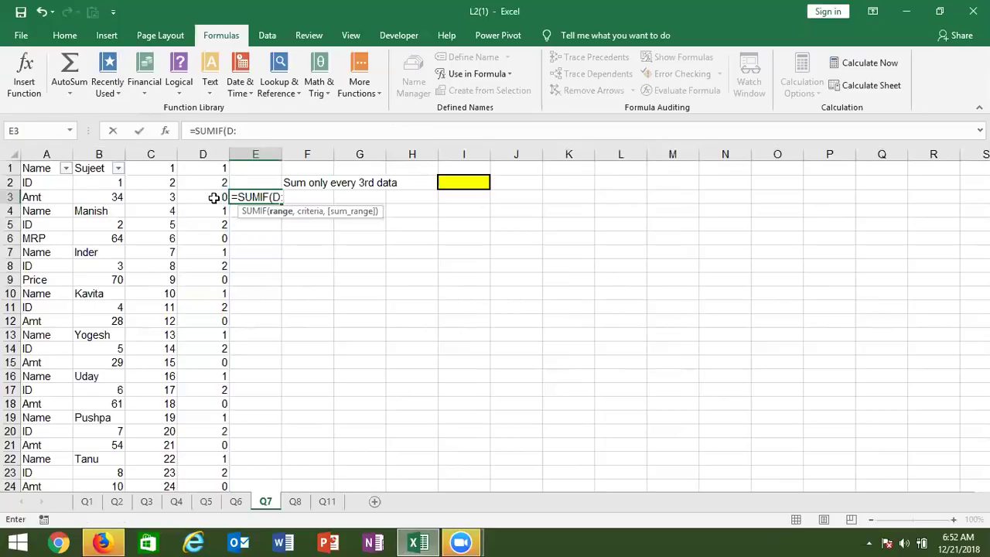
type("d,")
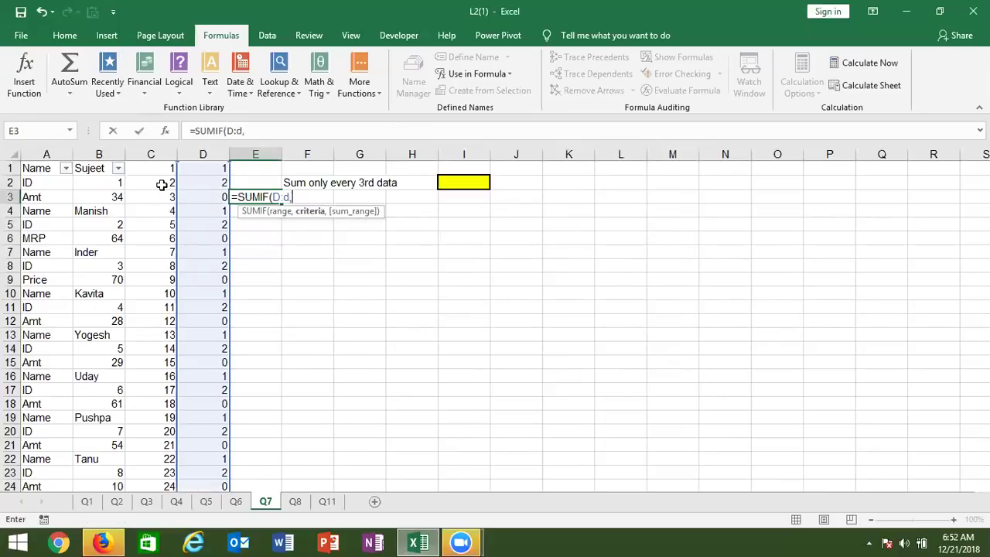
type("0,")
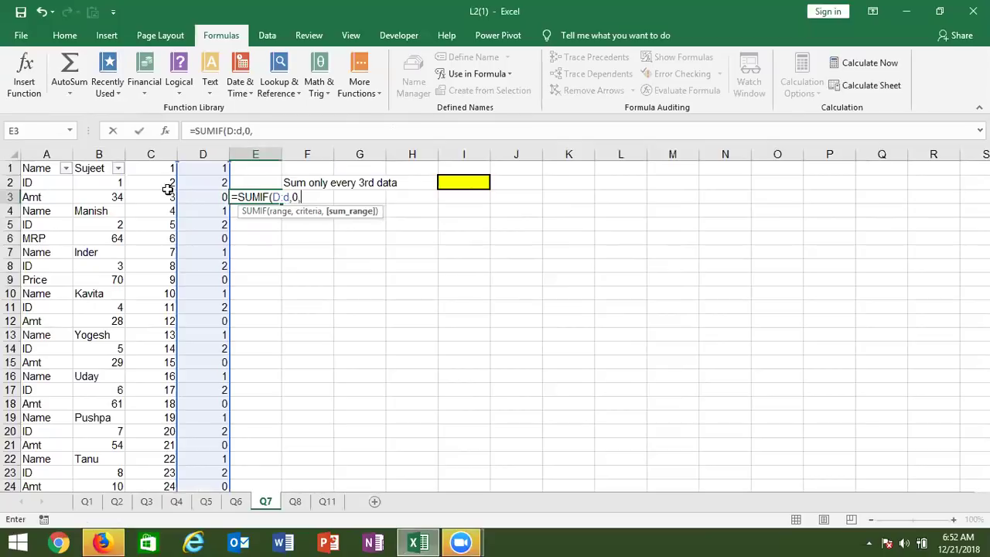
left_click(107, 155)
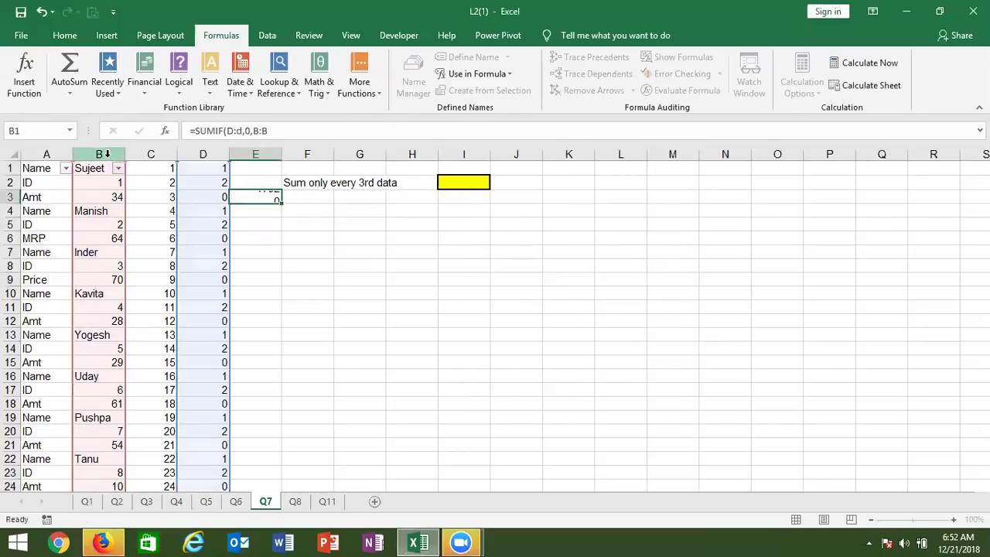
key("Return")
key("Up")
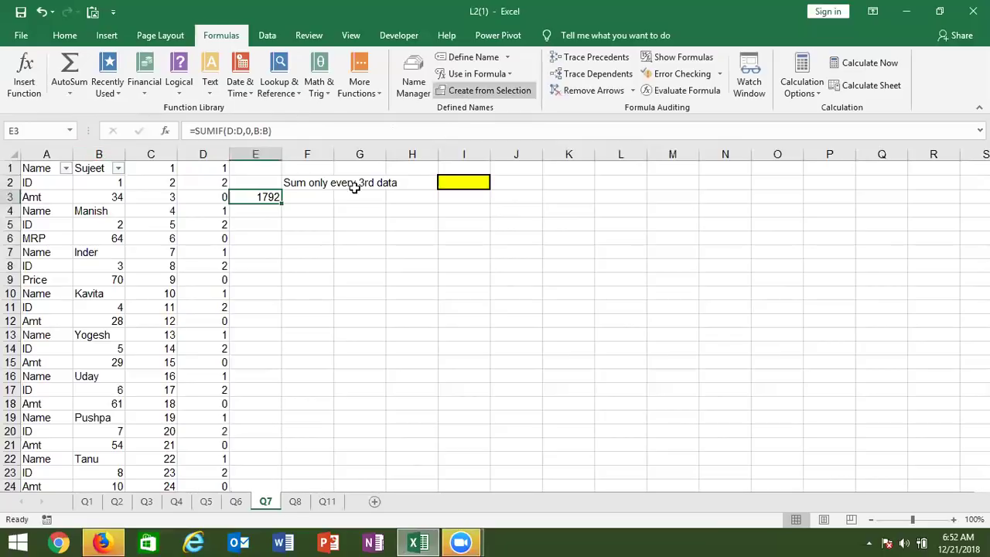
left_click(450, 178)
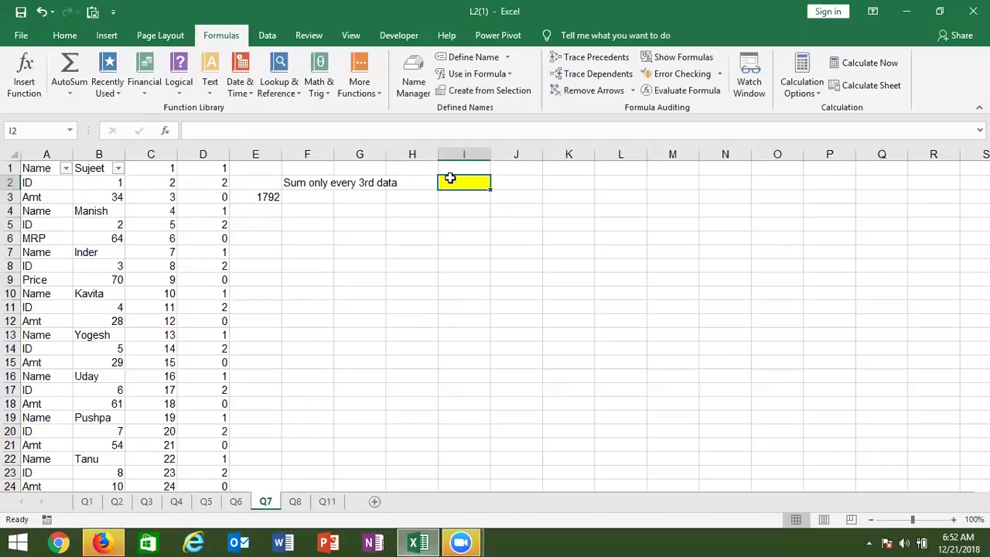
- In I2, start a SUMIF formula with MOD(ROW(A1:A112)) as its range
type("=")
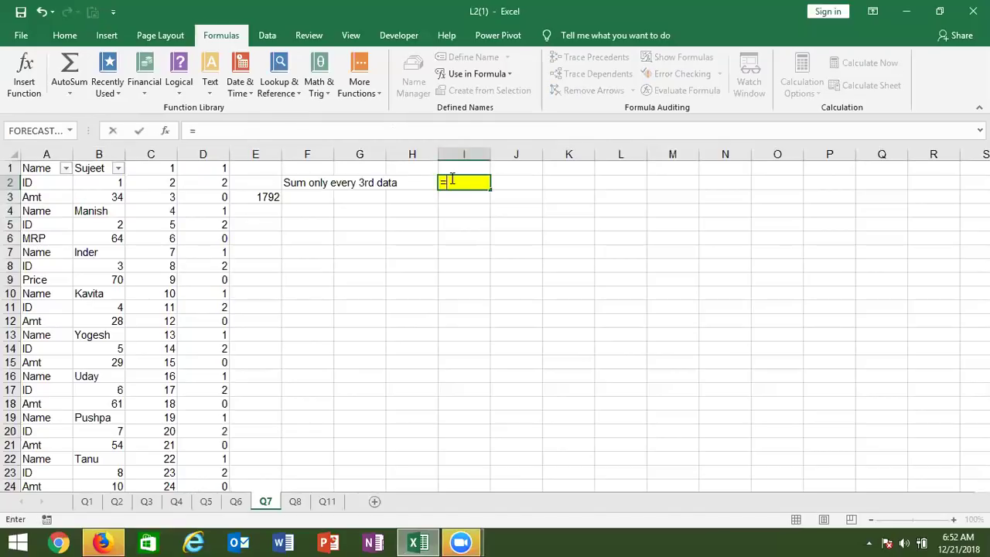
type("sum")
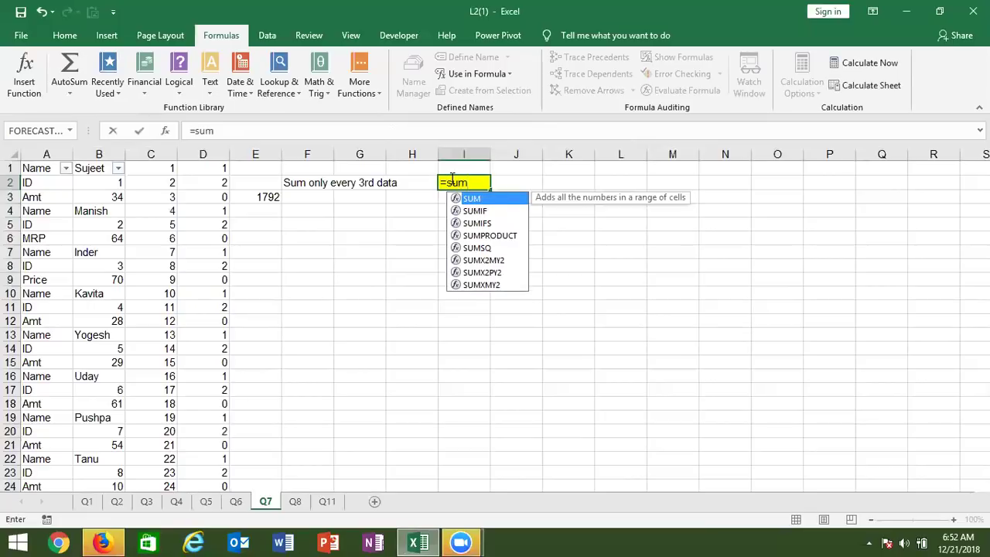
key("ctrl+Return")
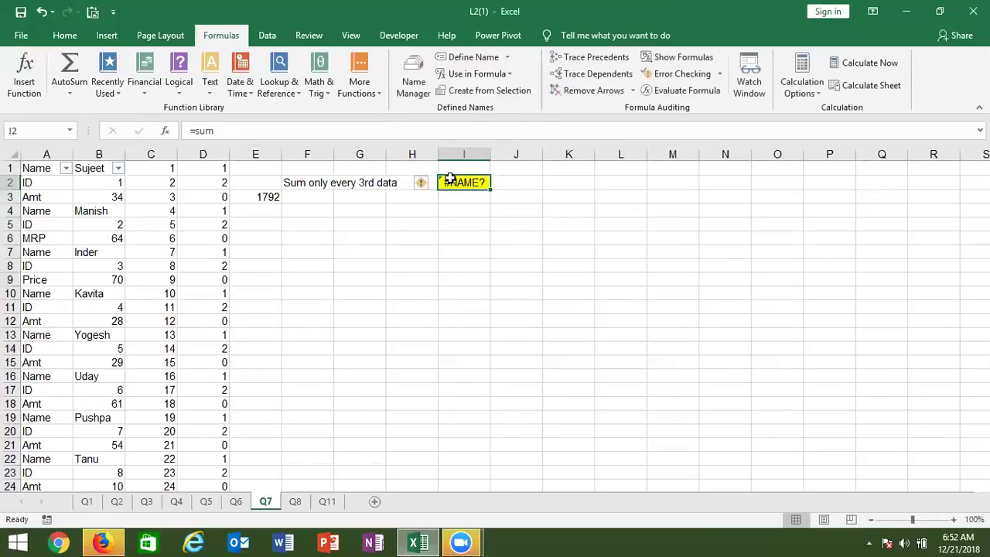
type("=sum")
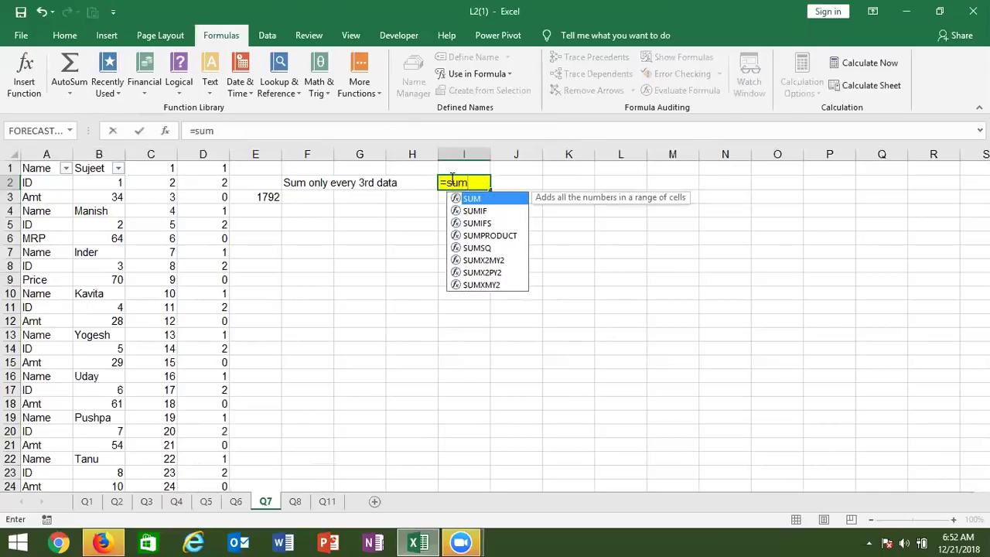
key("Down")
key("Tab")
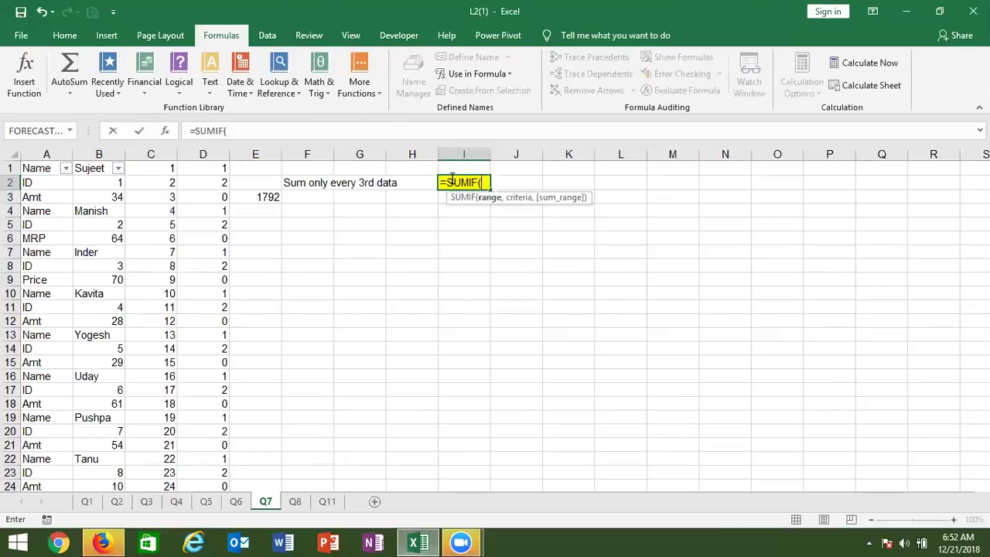
type("mod")
key("Tab")
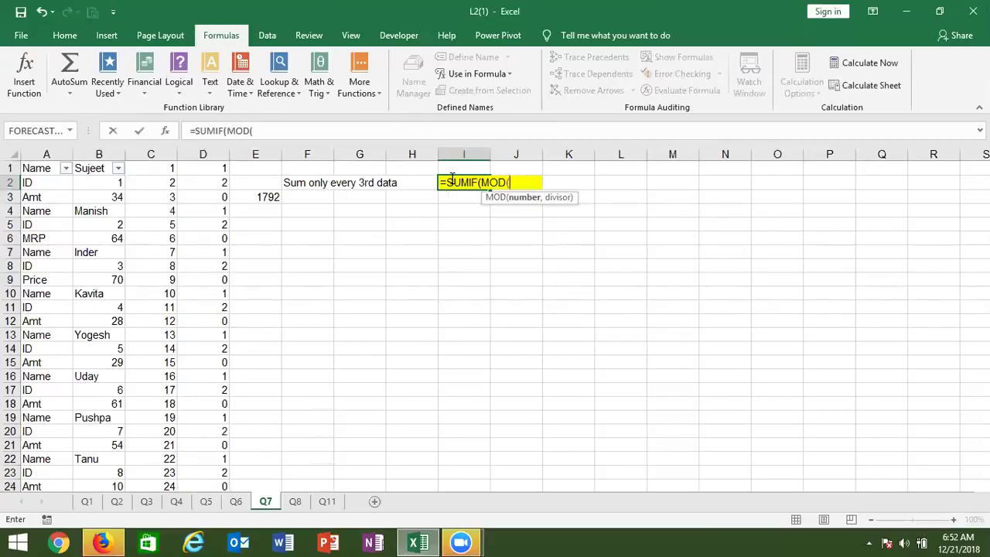
type("ro")
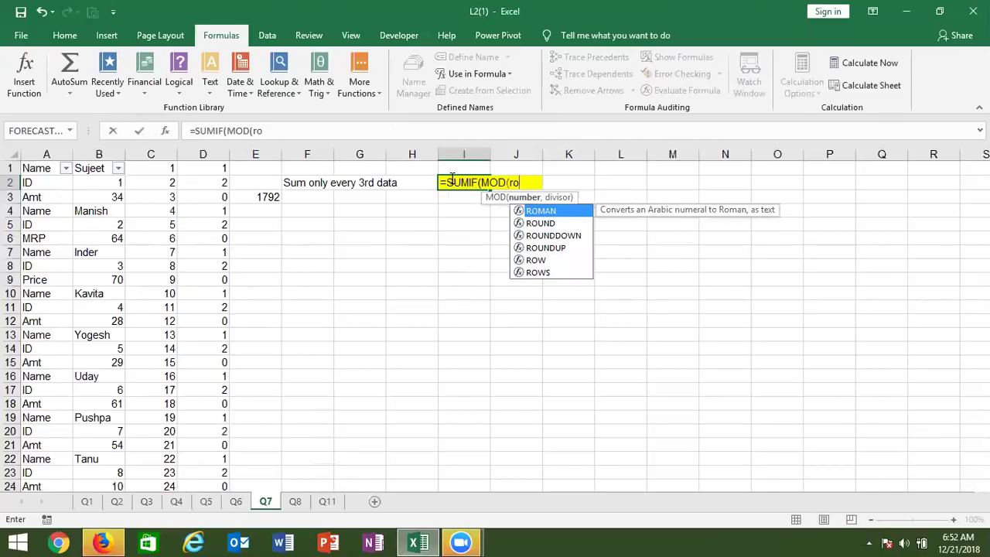
type("w(")
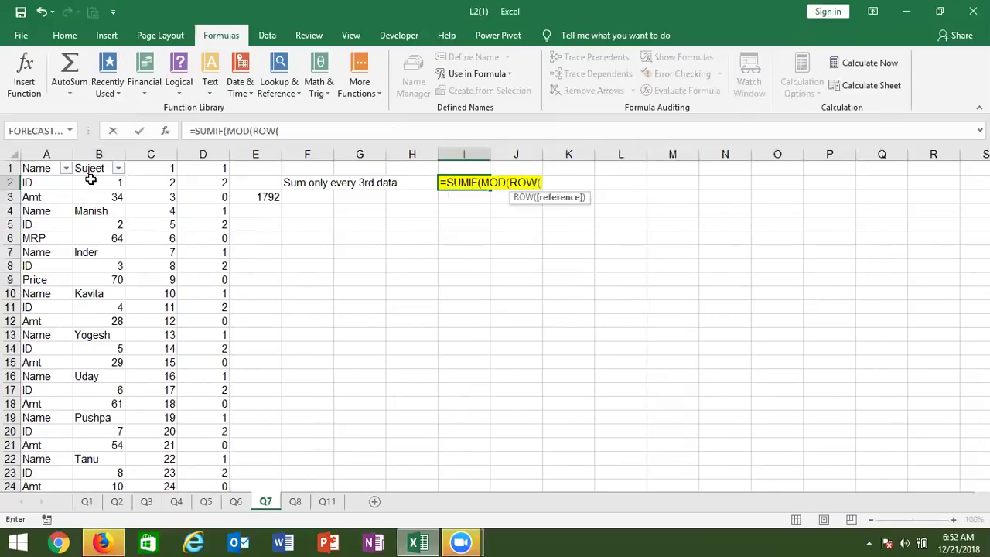
left_click(35, 169)
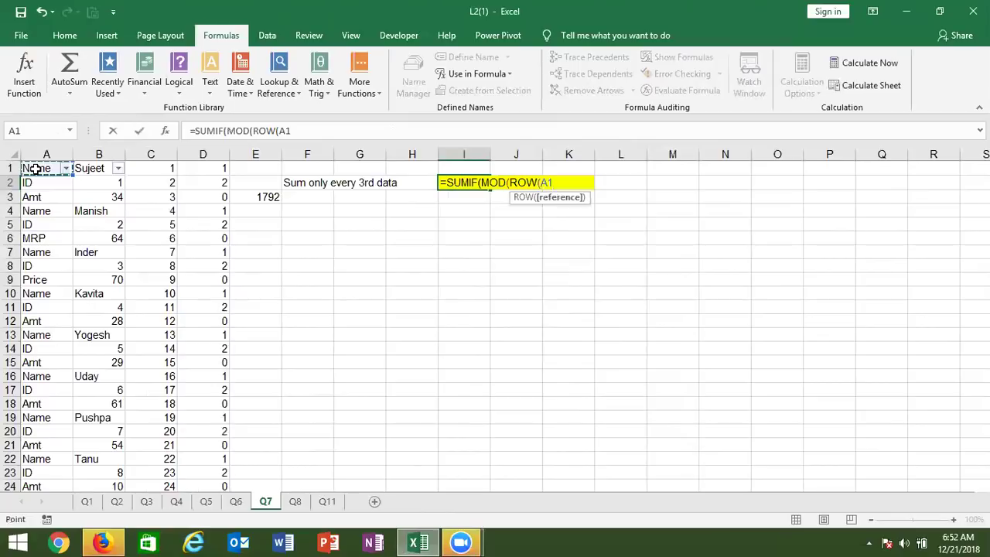
key("ctrl+shift+Down")
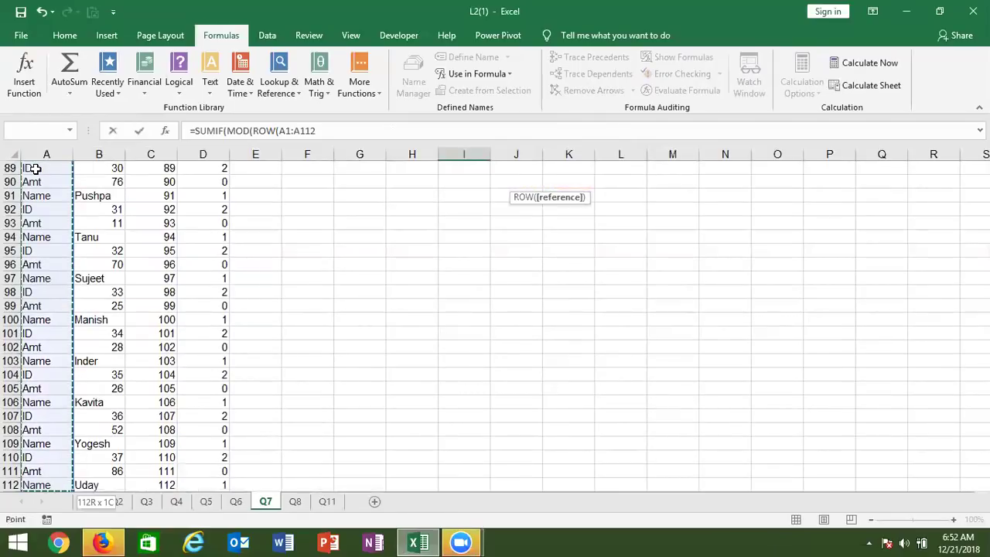
type(")")
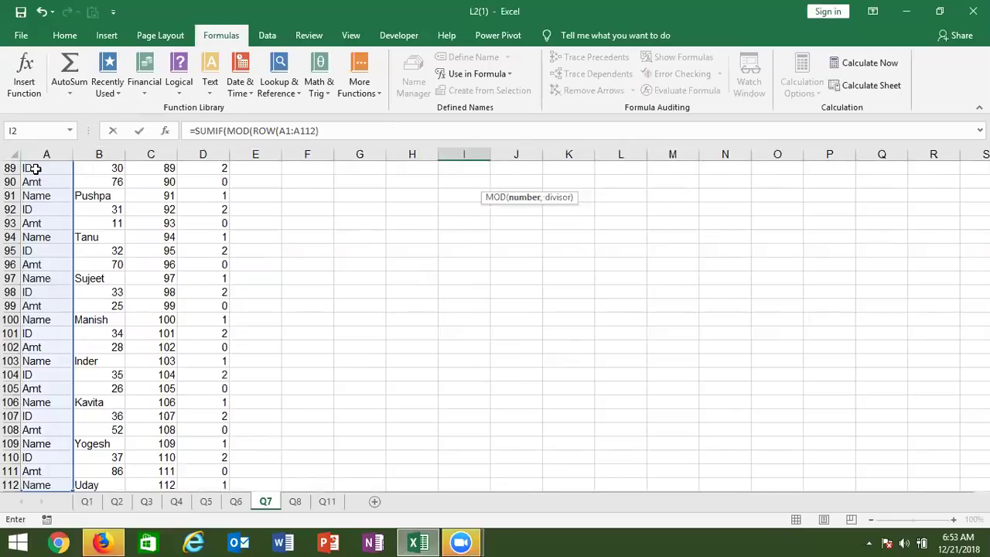
- Complete =SUMIF(MOD(ROW(A1:A112),3),0,B1:B112); Excel rejects the formula
type(",3)")
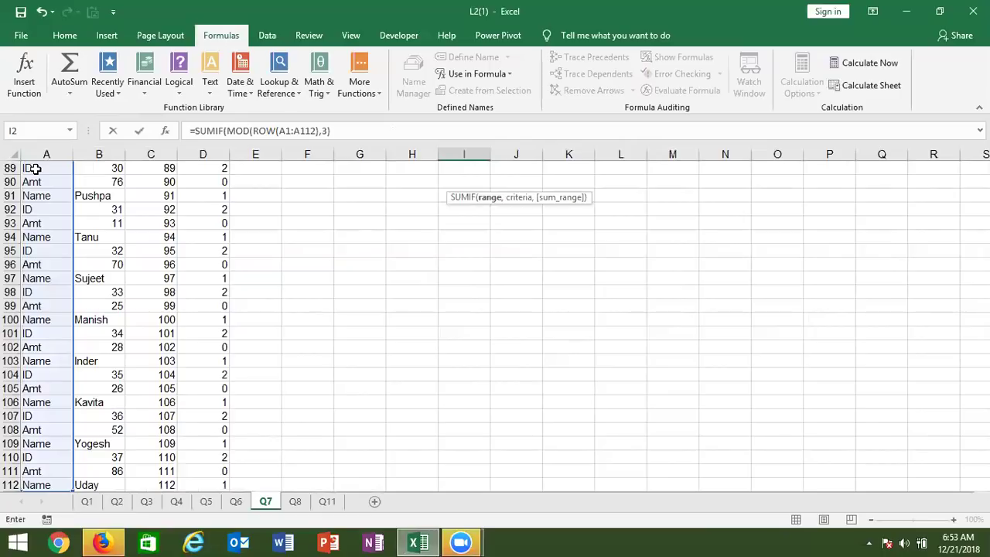
type(",J2")
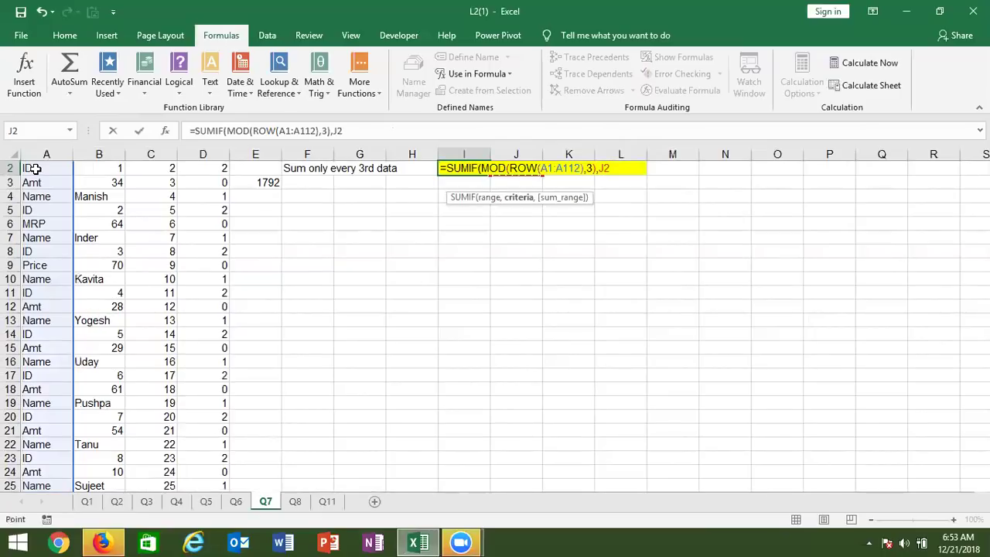
key("BackSpace")
key("BackSpace")
type("0,")
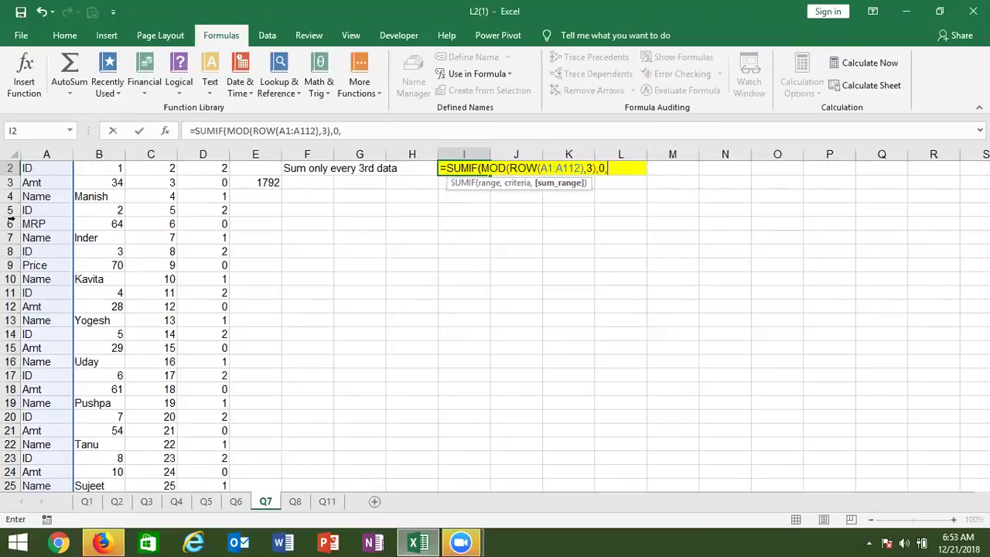
left_click(99, 219)
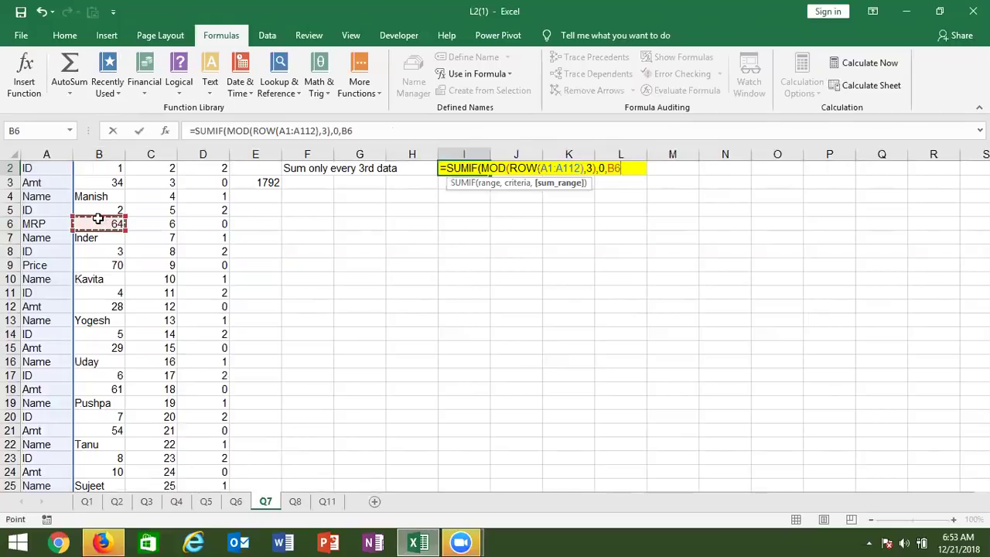
key("ctrl+Up")
key("Down")
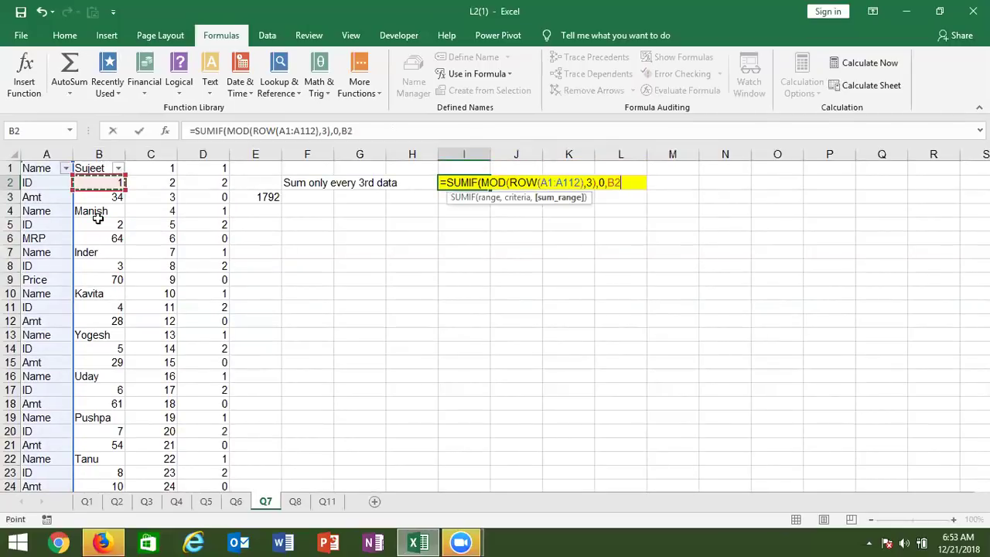
key("Up")
key("ctrl+shift+Down")
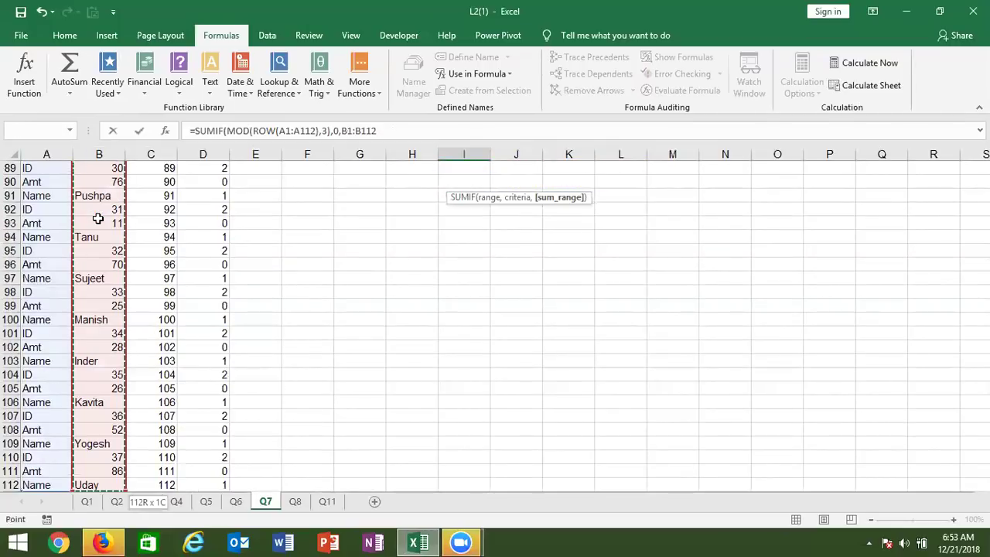
type(")")
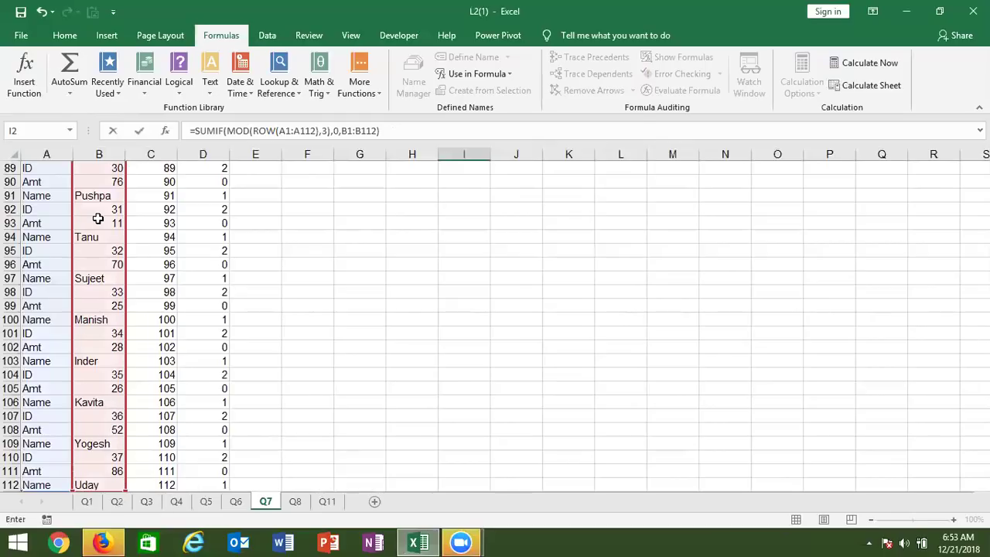
key("Return")
key("Return")
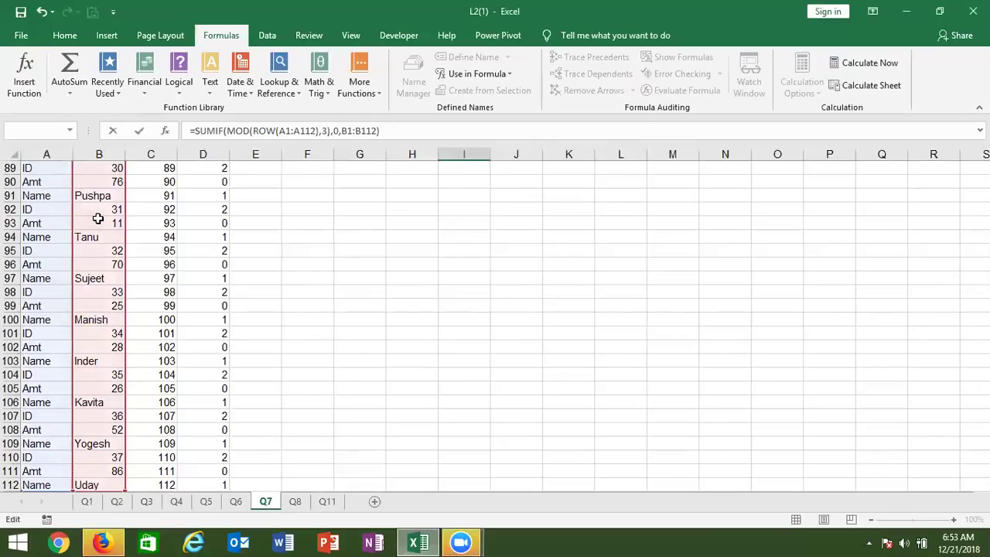
- Try wrapping the I2 formula in SUM, dismiss the error, and abandon the edit
left_click(194, 132)
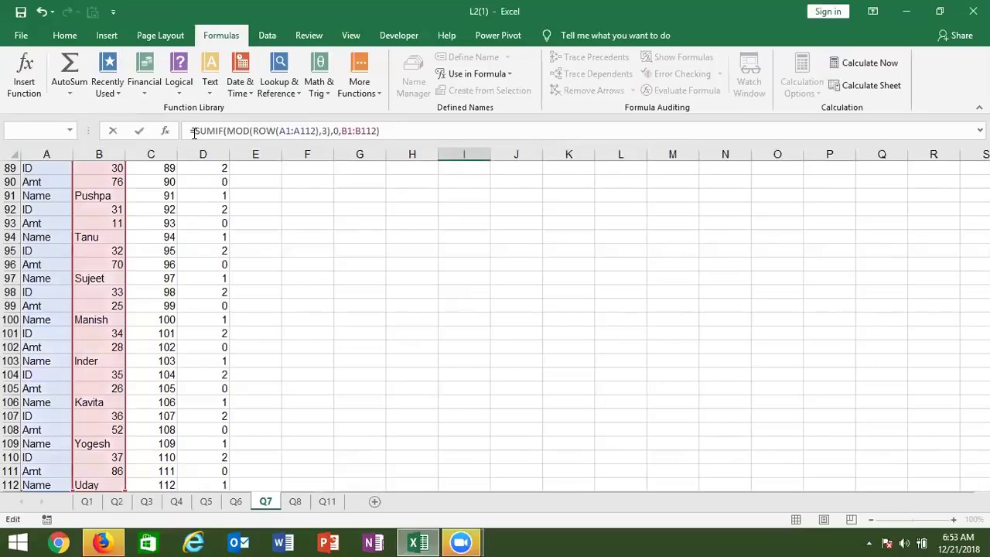
type("sum")
key("Tab")
key("Return")
key("Return")
key("Escape")
- Clear the 1792 SUMIF result from cell E3
key("Up")
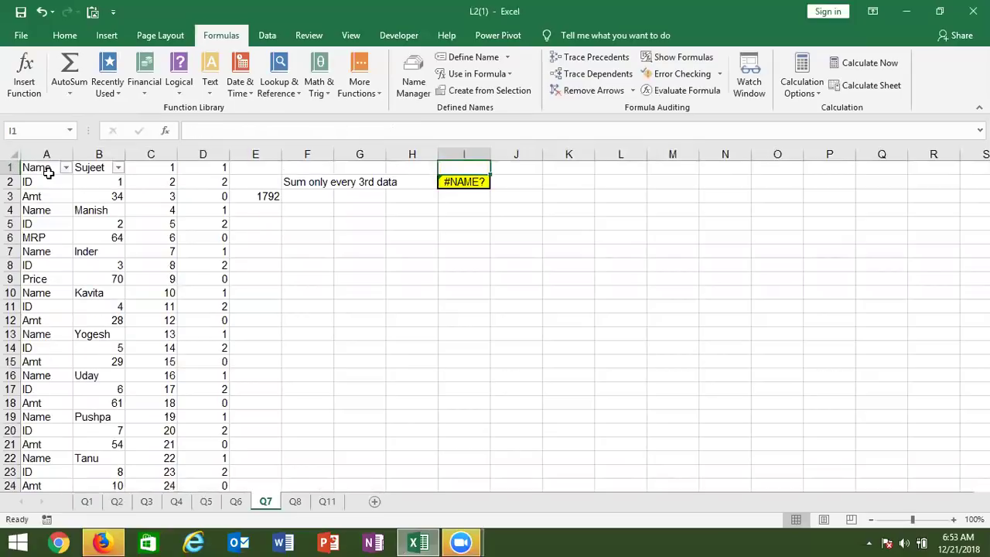
key("Left")
key("Left")
key("Left")
key("Down")
key("Down")
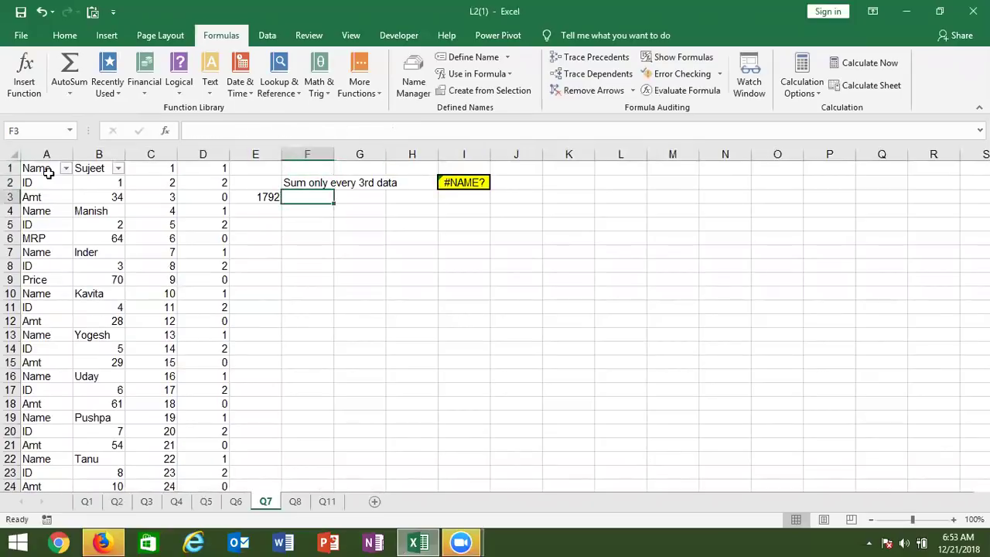
key("Left")
key("Delete")
- Enter =IF(D1=0,B1) in E1 and fill it down column E
key("Up")
key("Up")
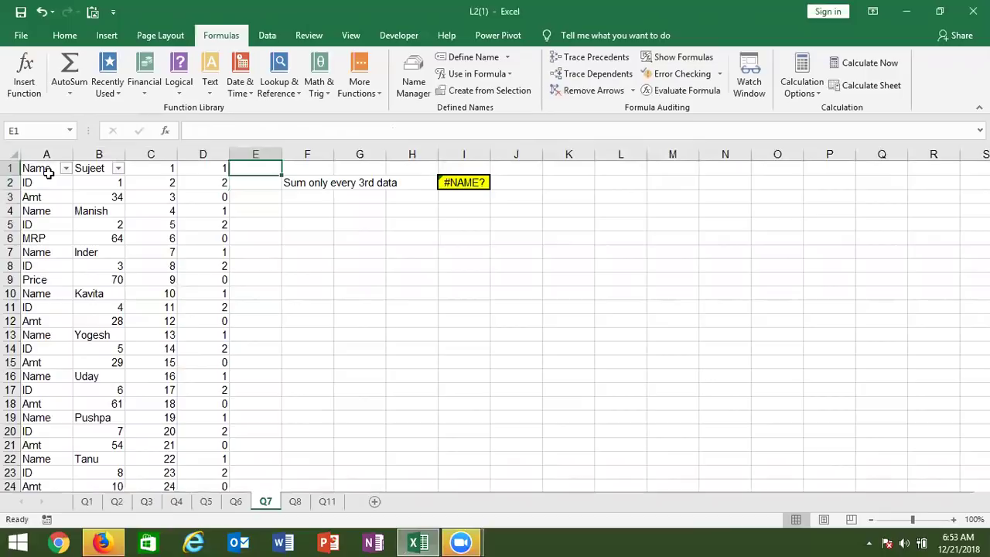
type("=IF(")
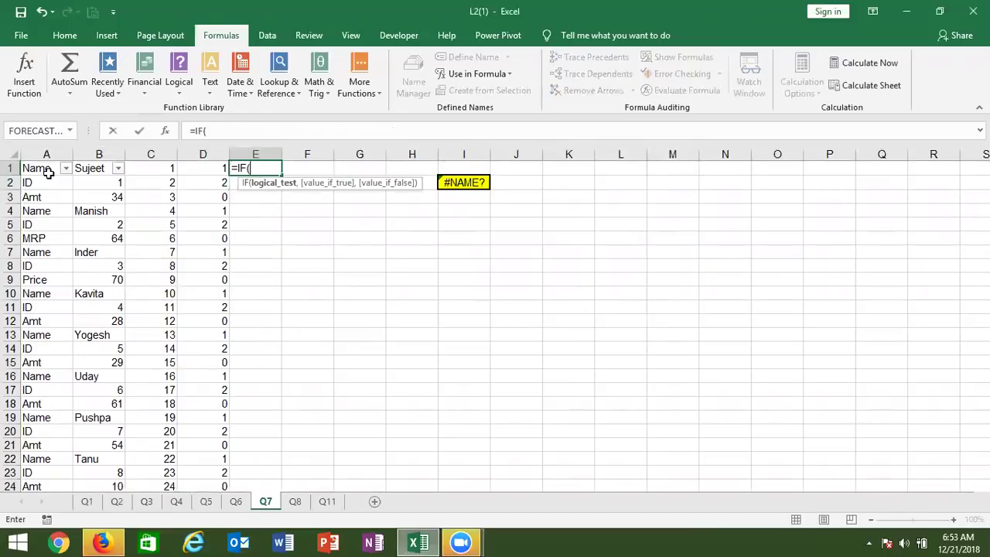
key("Left")
type("=0,")
left_click(96, 168)
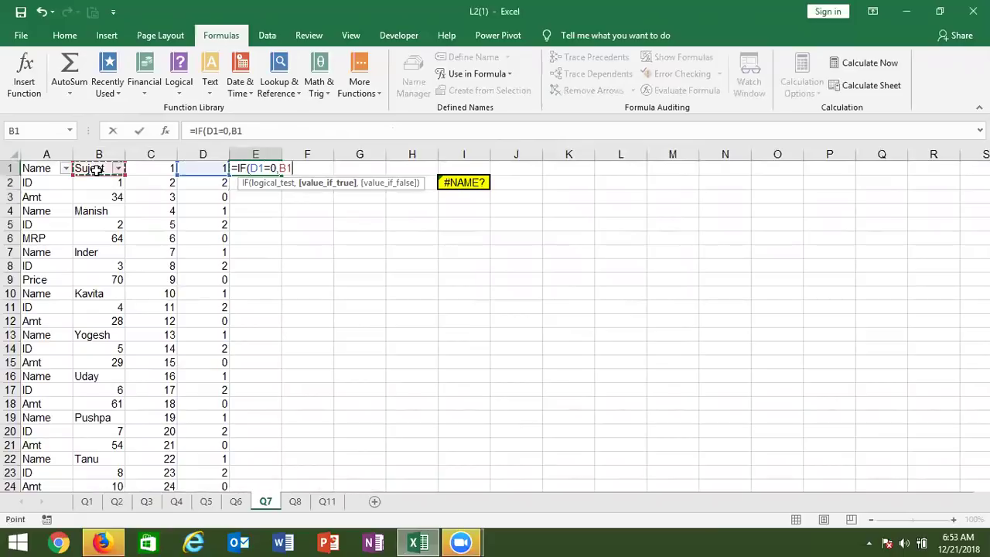
key("Return")
left_click(271, 170)
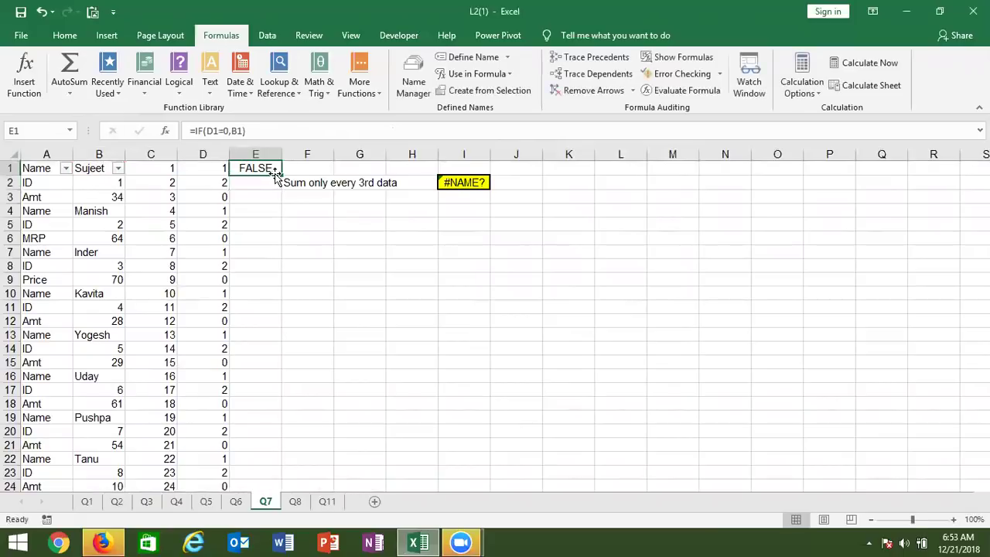
double_click(282, 175)
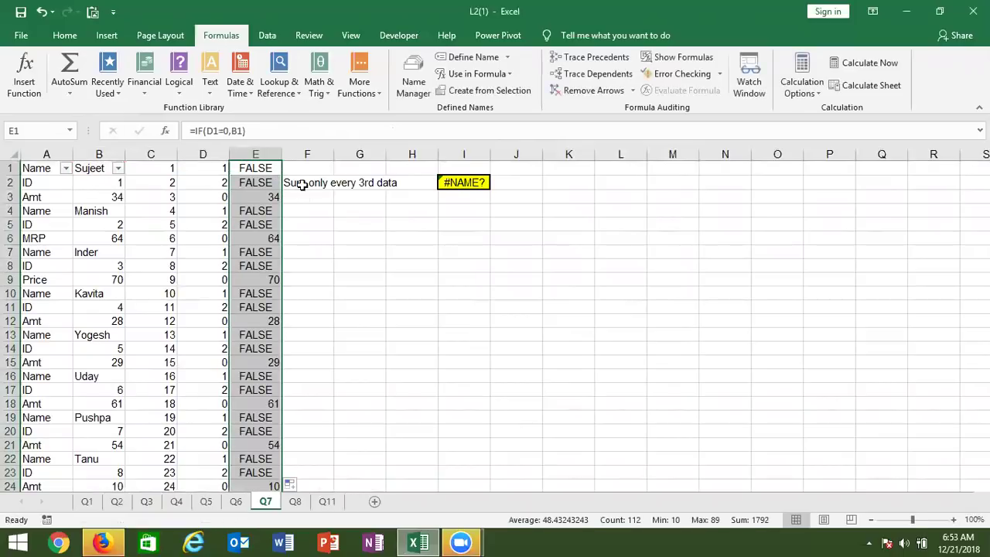
- Enter =SUM(E1:E112) in F3 to total column E, giving 1792
left_click(304, 199)
type("=su")
key("Down")
key("Down")
key("Tab")
key("Left")
key("Left")
key("Up")
key("Up")
key("Right")
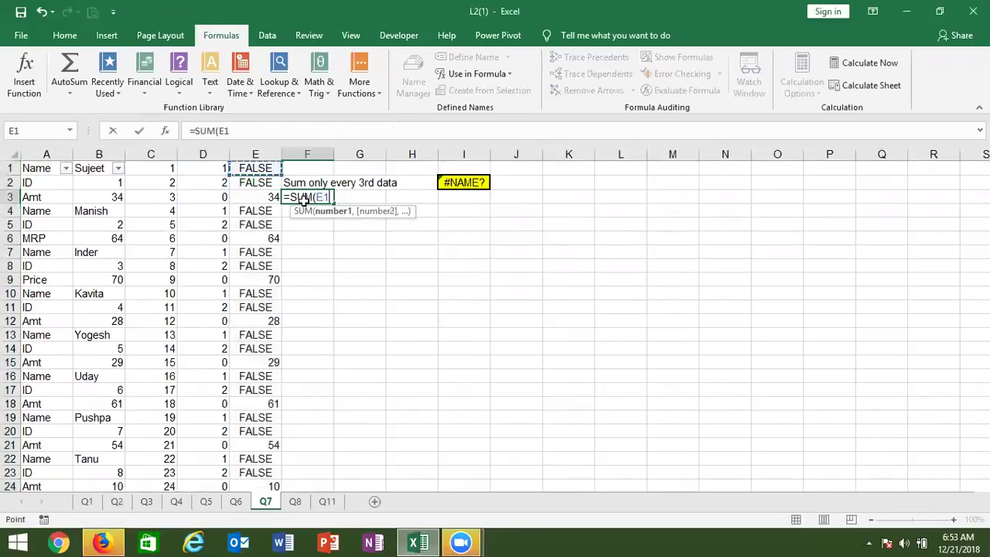
key("ctrl+shift+Down")
key("Return")
key("Up")
key("Up")
key("Up")
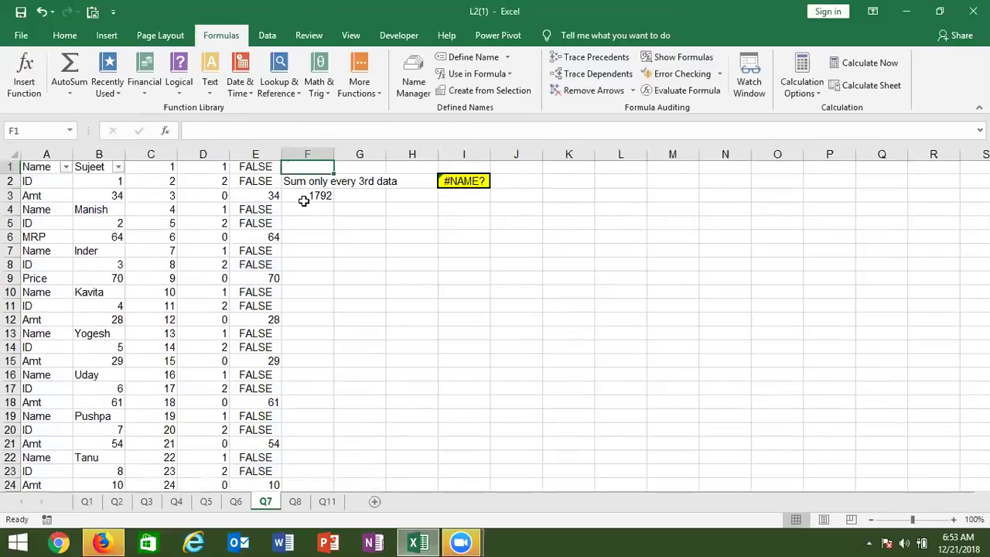
- Replace I2's broken formula with =SUM(IF(MOD(ROW(A1:A112),3)=0, as the start
left_click(461, 182)
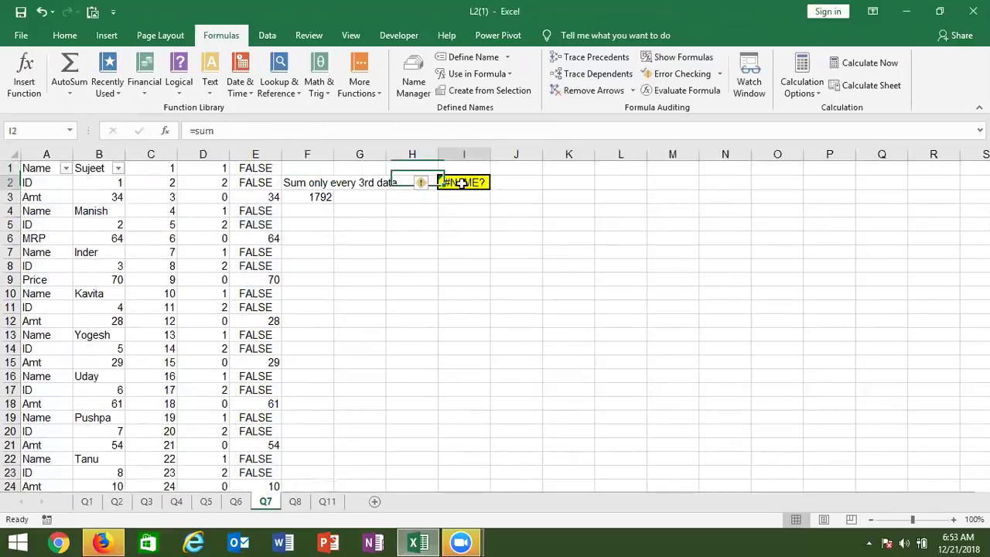
key("BackSpace")
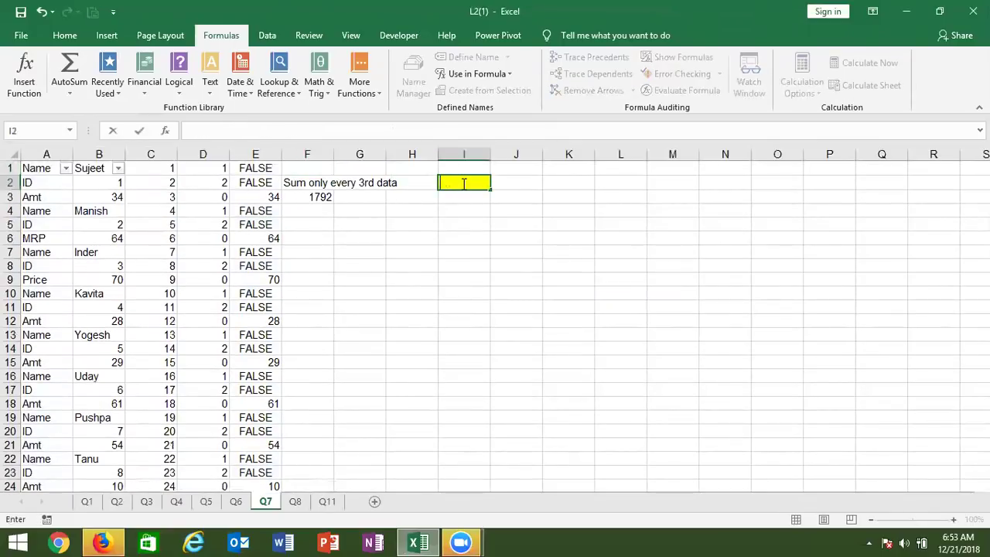
type("=")
type("sum")
key("Tab")
type("if")
key("Tab")
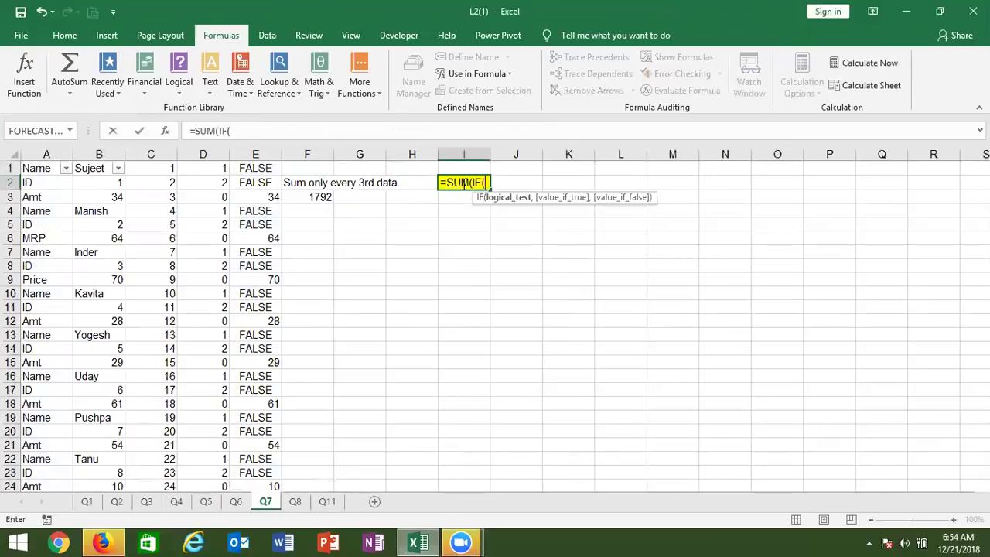
type("mod")
key("Tab")
type("row")
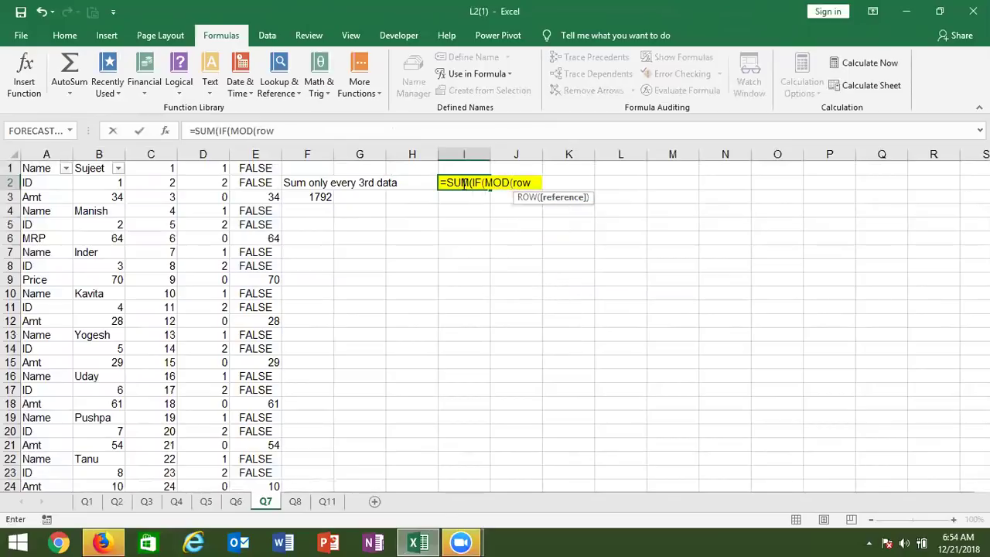
key("Tab")
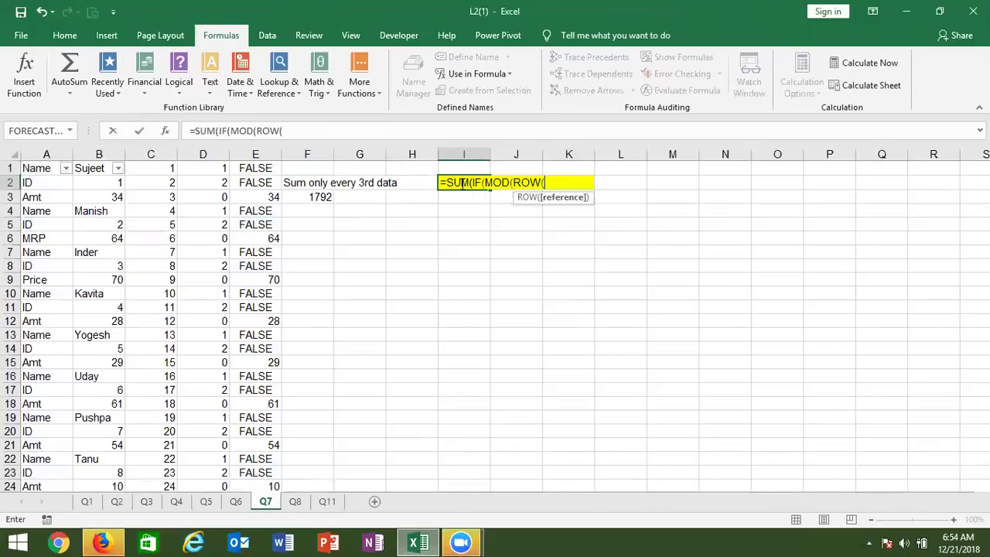
left_click(49, 167)
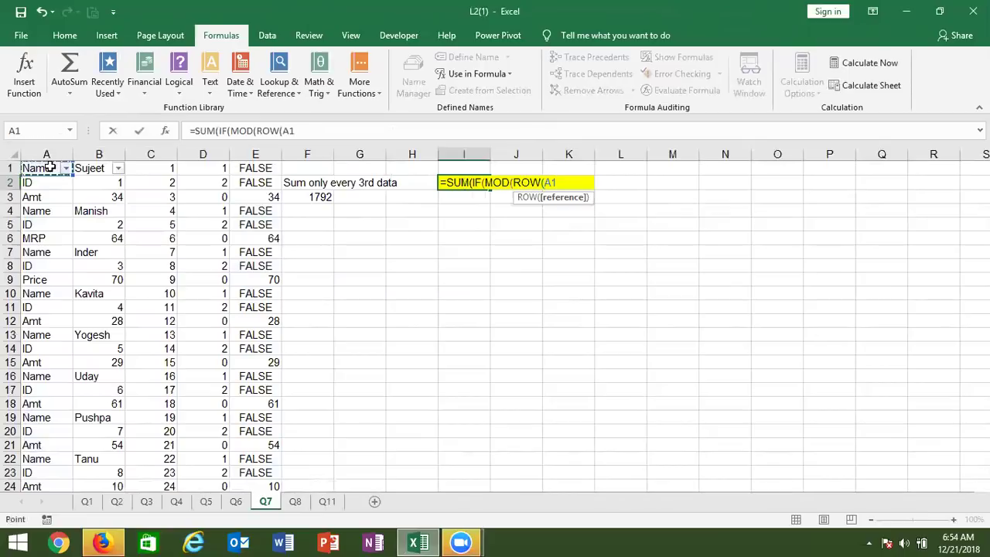
key("ctrl+shift+Down")
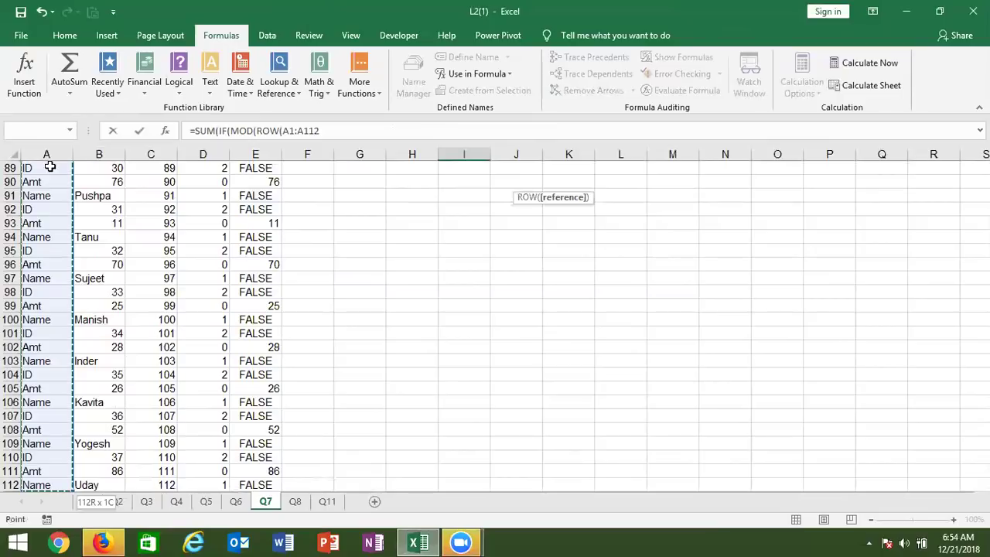
type("),3)")
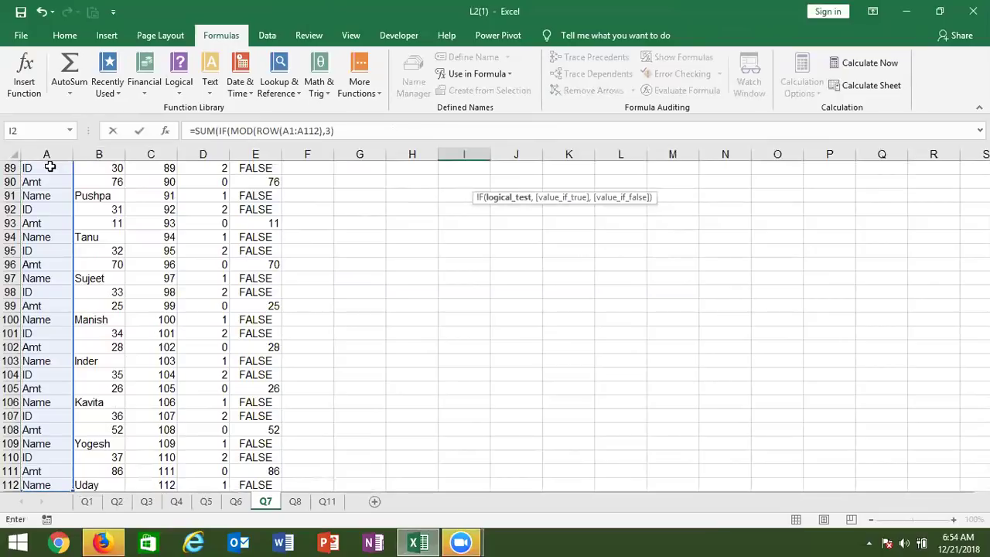
type("=0")
type(",")
- Finish with B1:B112 as the summed values and enter it as an array formula
left_click(85, 181)
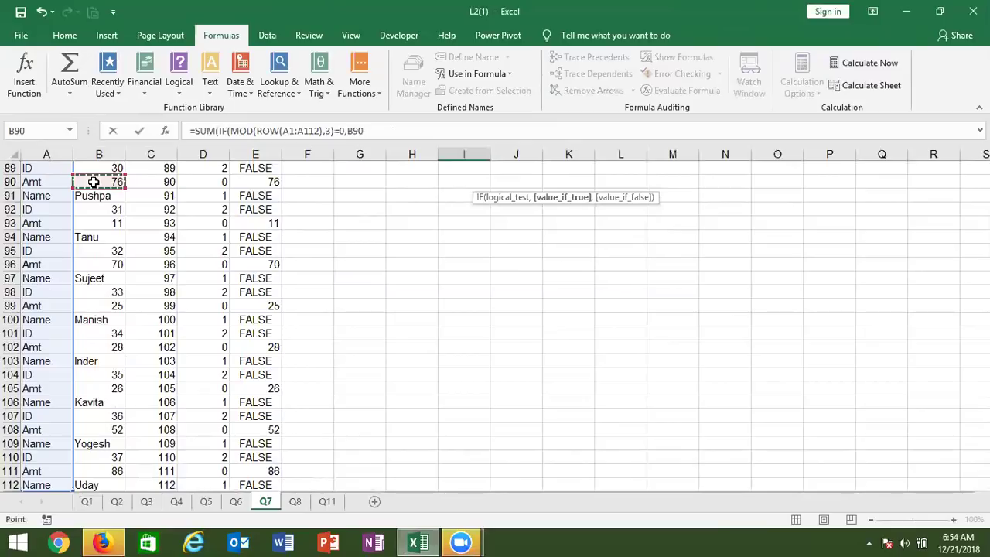
scroll(89, 182, "up", 20)
scroll(91, 182, "up", 9)
left_click(93, 182)
left_click_drag(93, 168, 93, 182)
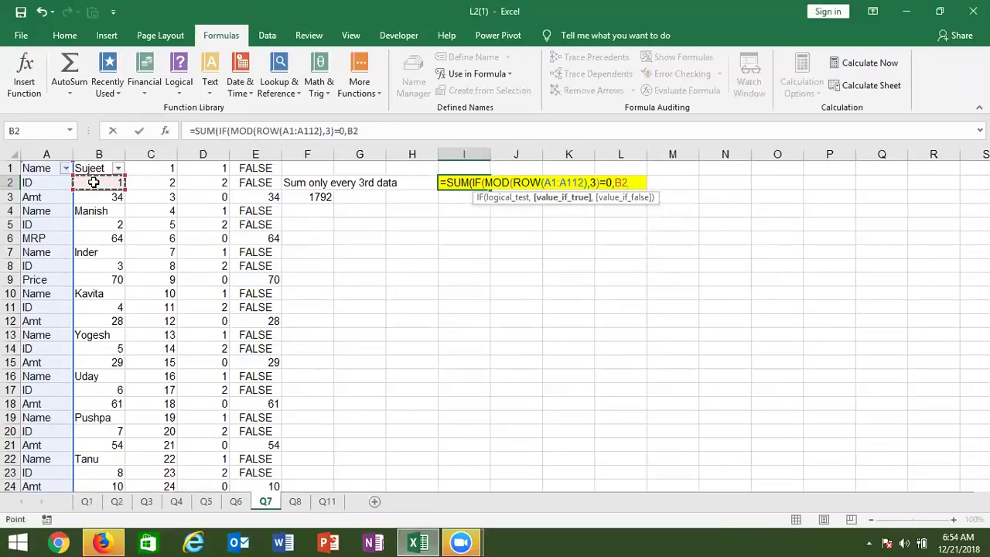
key("ctrl+shift+Down")
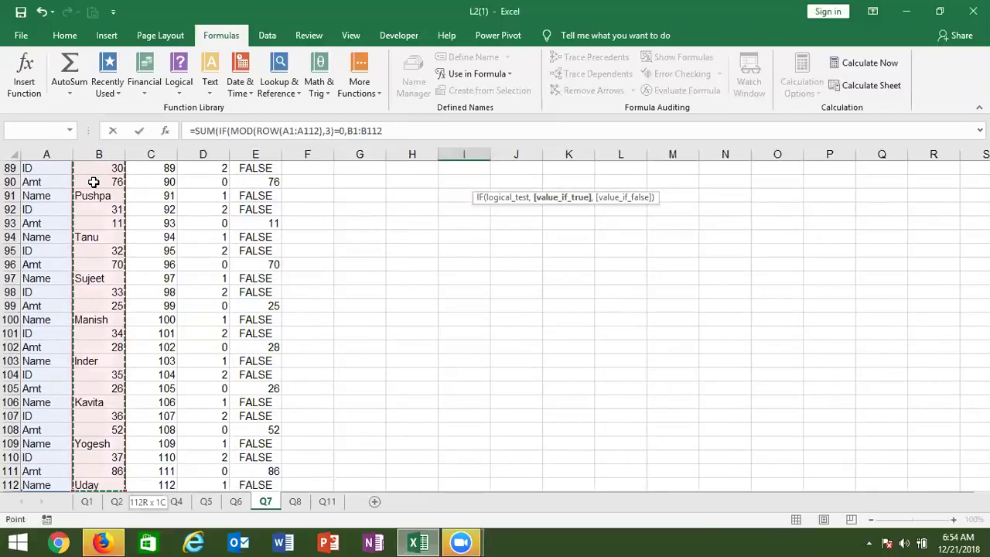
key("ctrl+shift+Return")
key("Return")
scroll(93, 182, "up", 20)
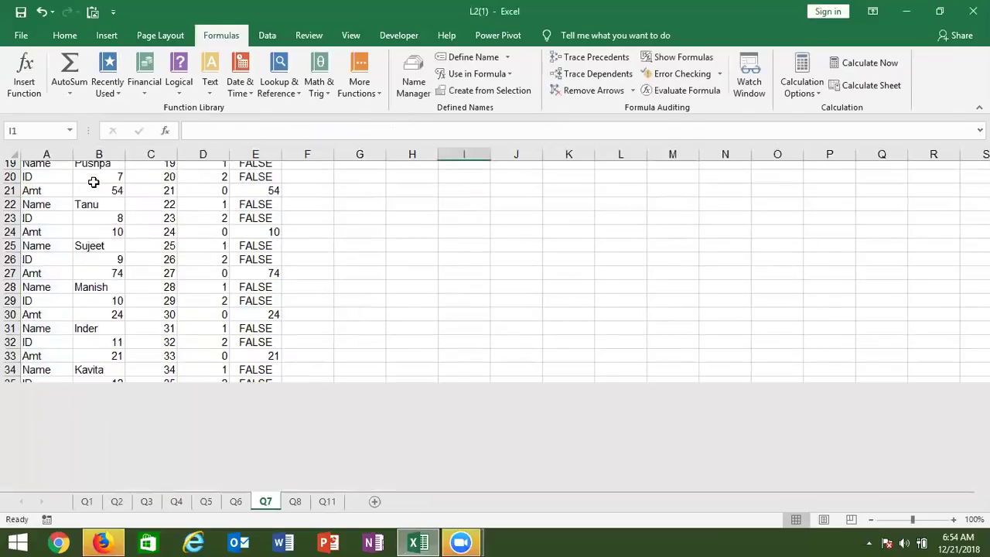
scroll(92, 181, "up", 6)
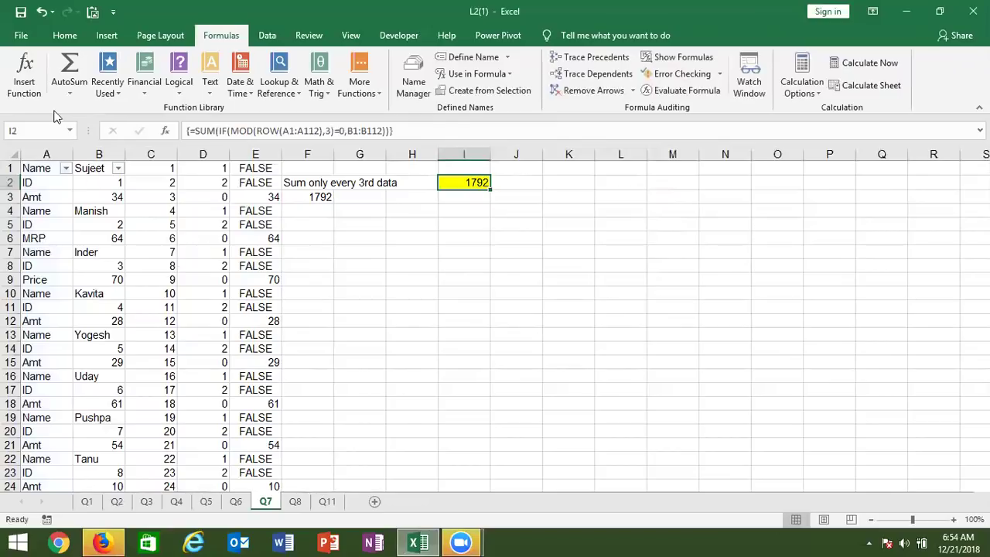
- Save the workbook as 'Array Test Qu.-2' in the 2.Array folder and close it
left_click(23, 39)
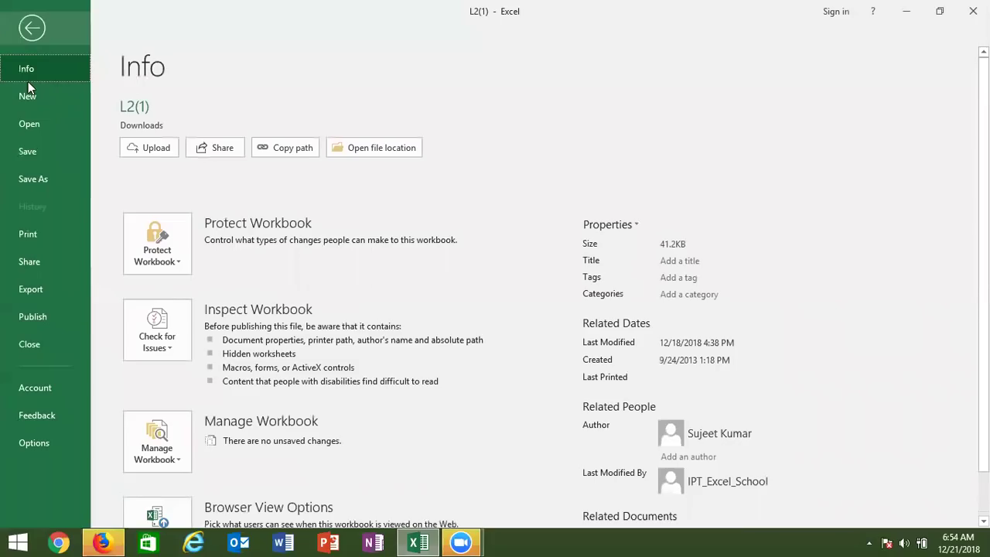
left_click(35, 180)
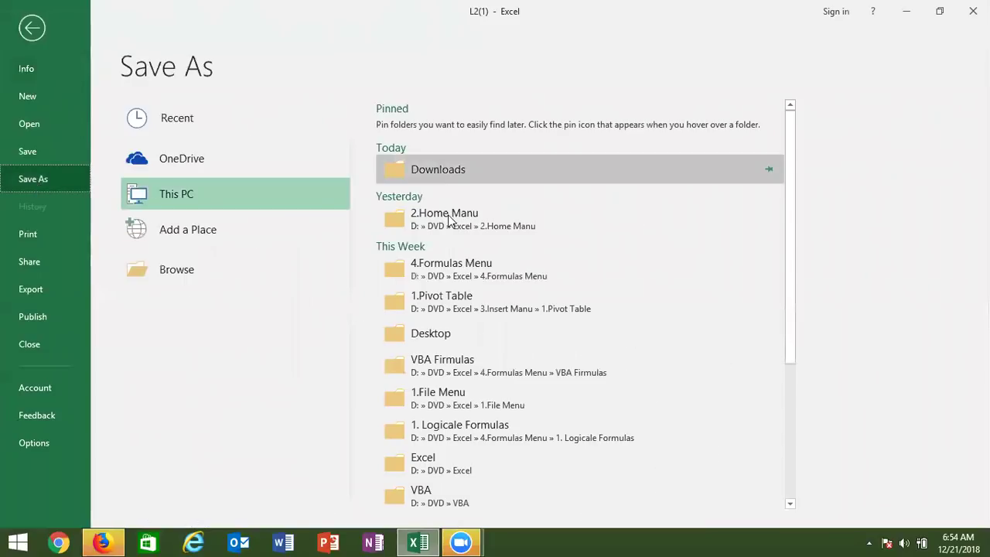
left_click(445, 258)
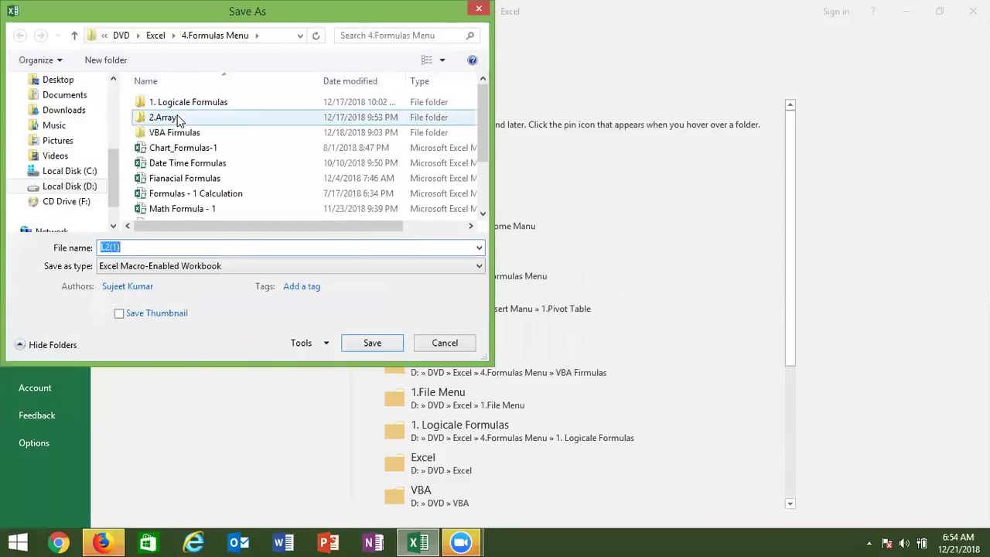
double_click(180, 116)
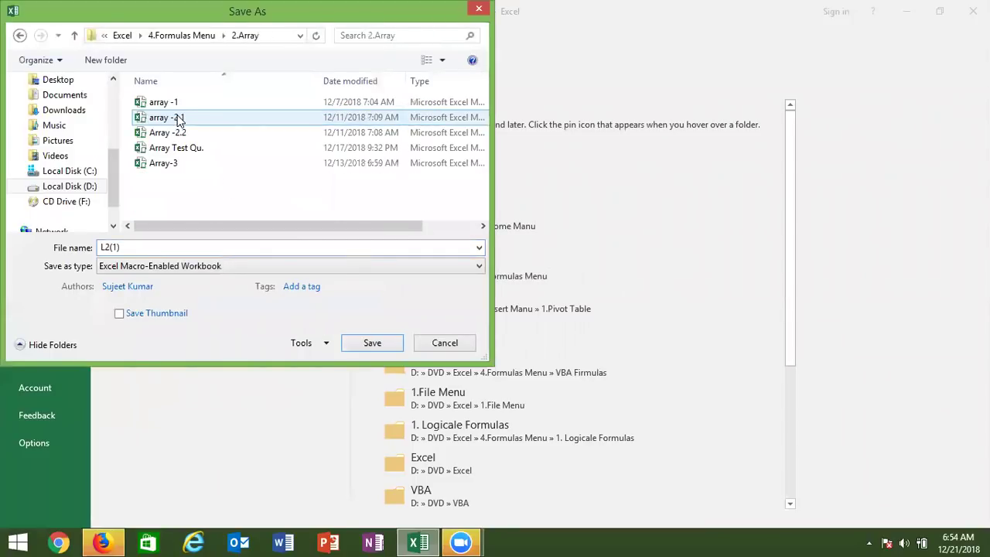
left_click(182, 147)
left_click(176, 246)
left_click(176, 246)
type("-")
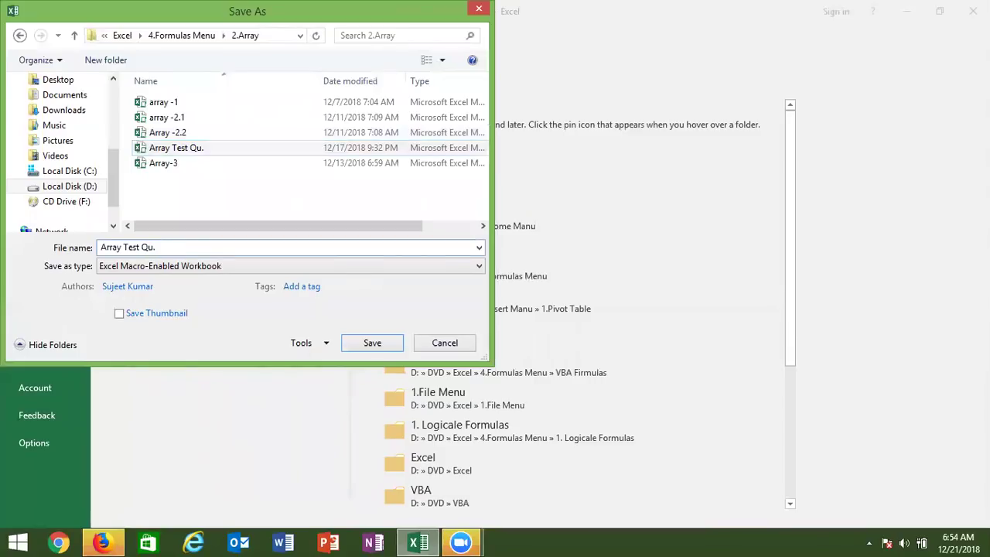
type("2")
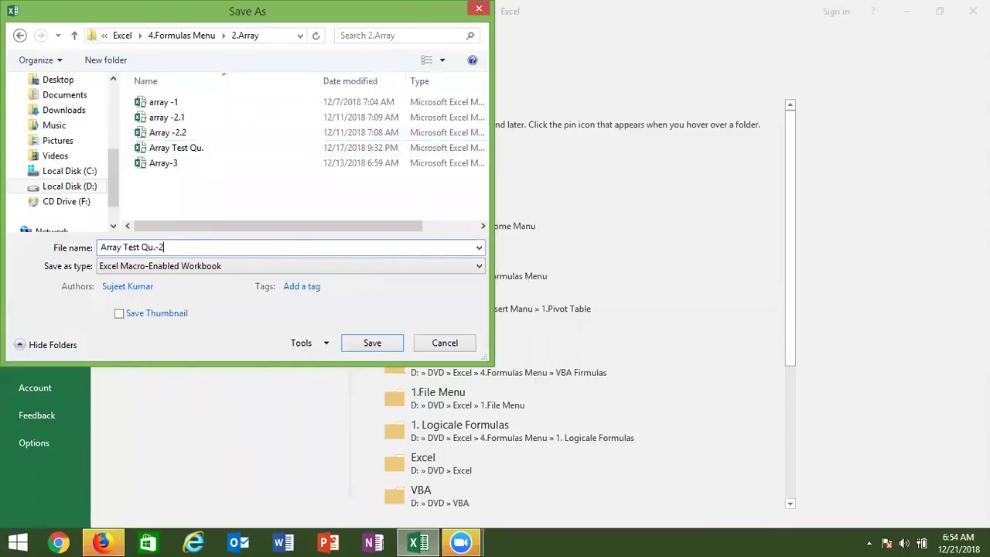
left_click(362, 342)
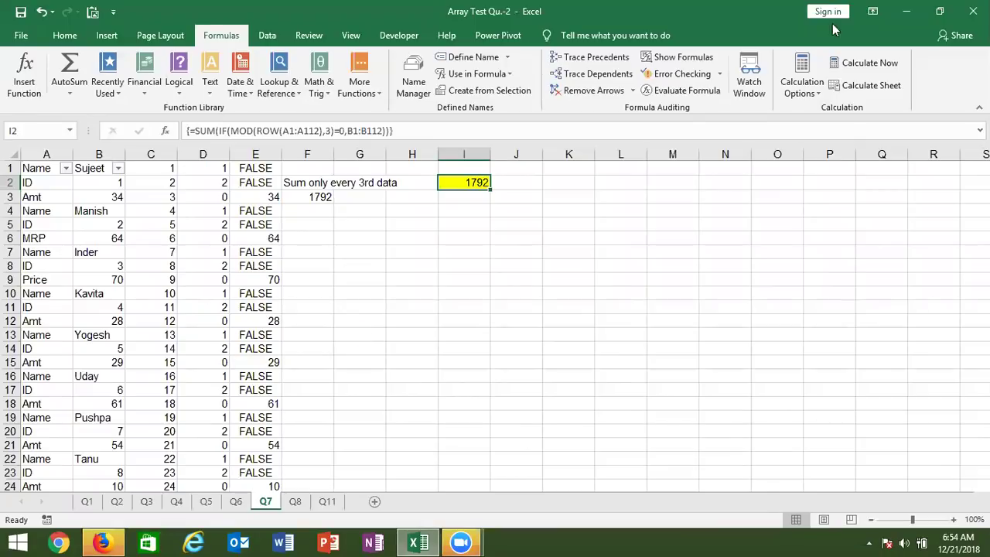
key("ctrl+w")
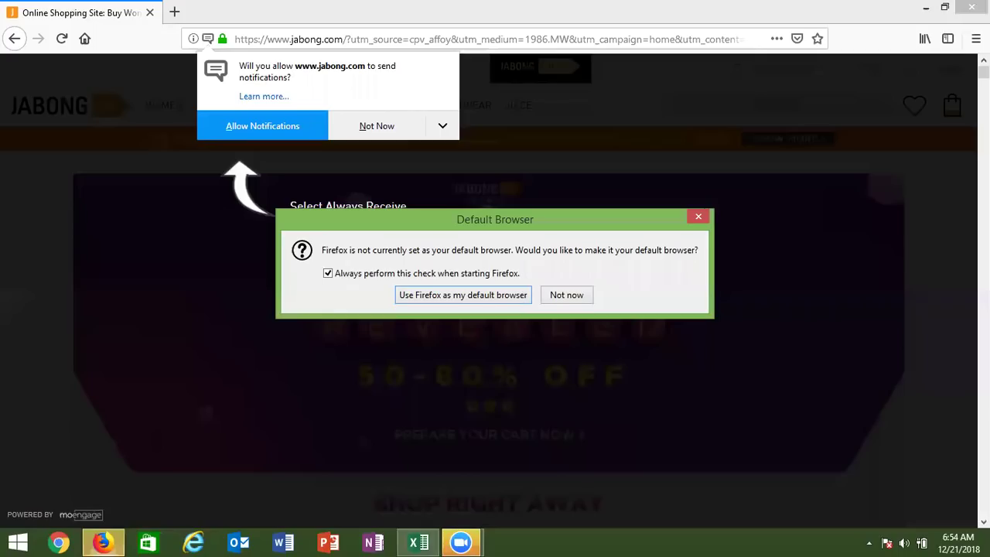